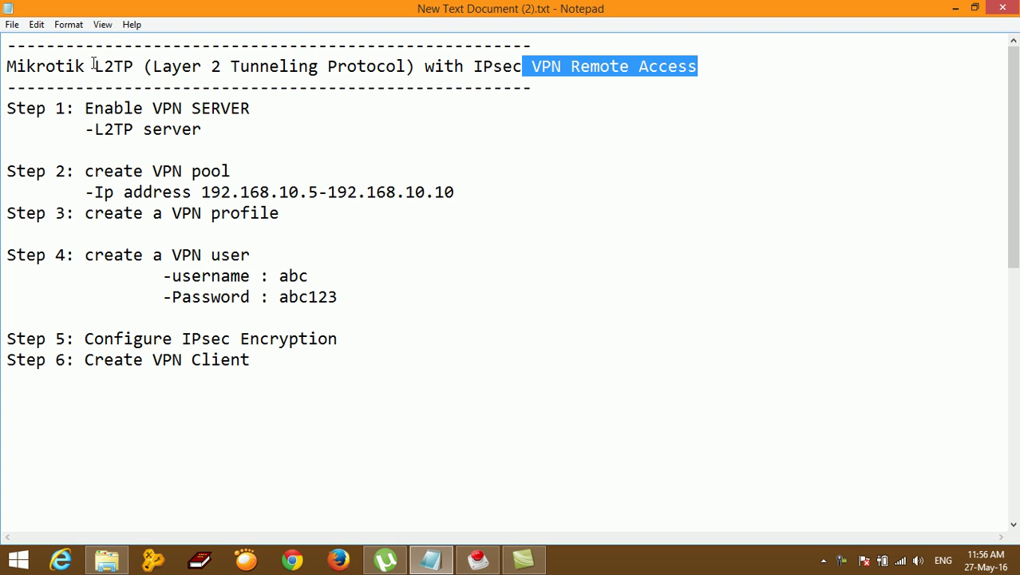
# Step: Highlight the terms IPsec, VPN Remote Access and L2TP in the Notepad title line
pyautogui.moveTo(477, 67); pyautogui.dragTo(531, 72)
pyautogui.click(513, 142)
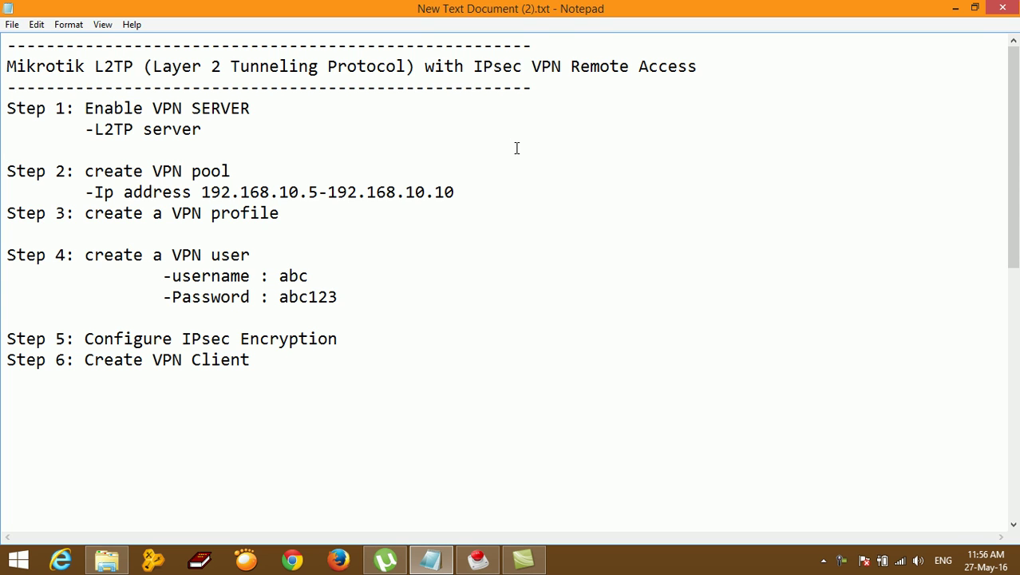
pyautogui.moveTo(531, 68); pyautogui.dragTo(708, 75)
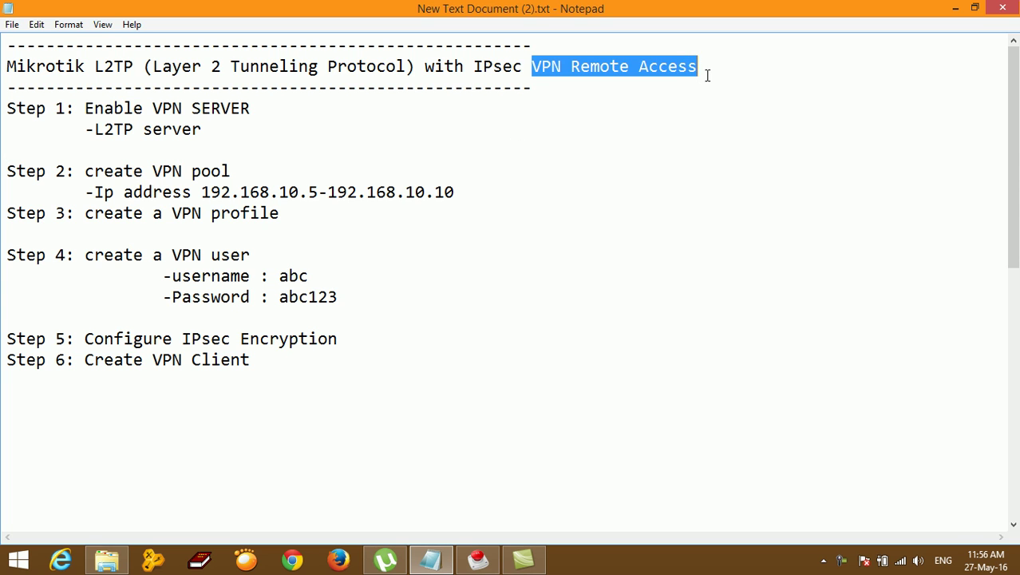
pyautogui.click(592, 152)
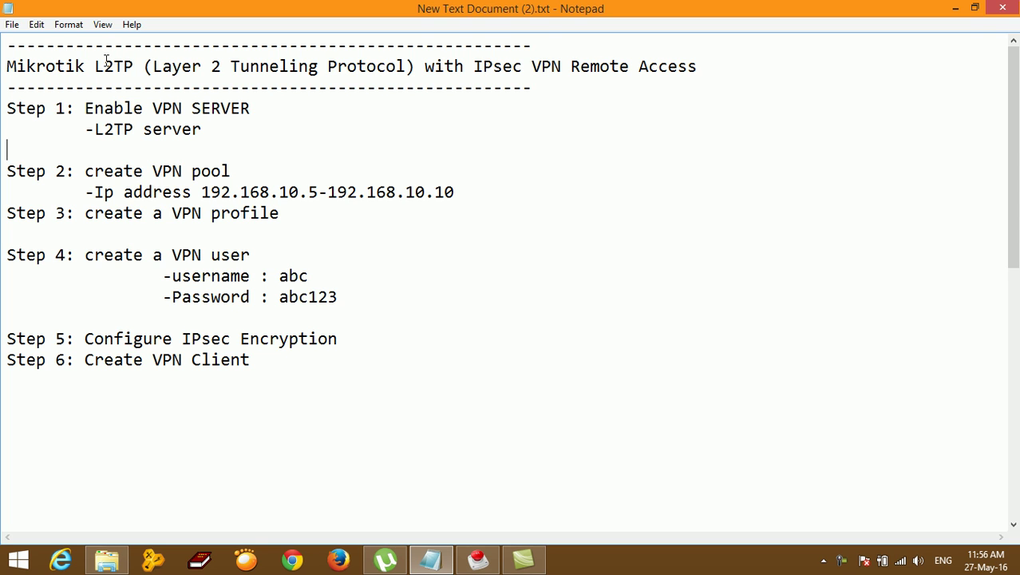
pyautogui.moveTo(94, 66); pyautogui.dragTo(130, 67)
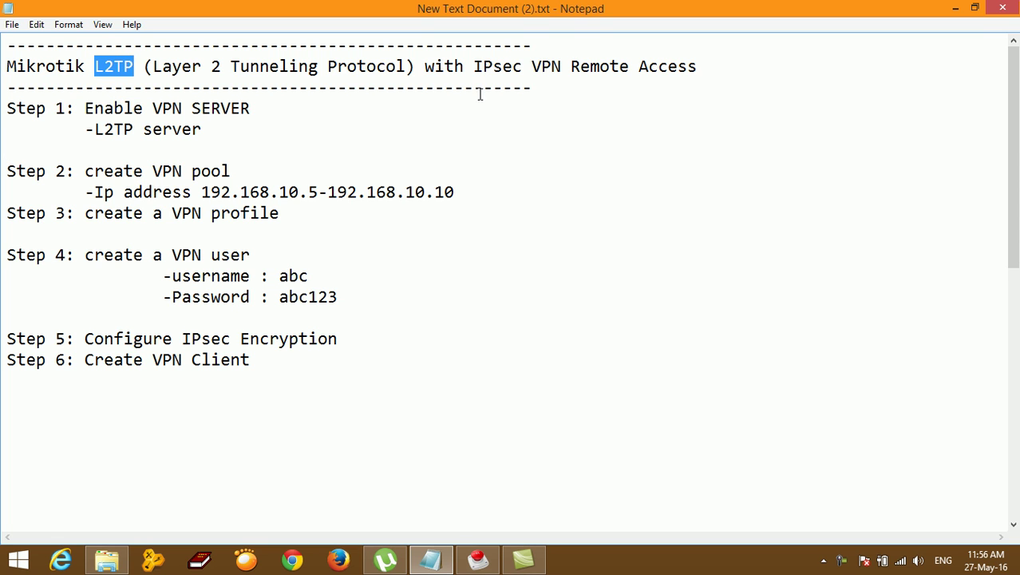
pyautogui.moveTo(474, 67); pyautogui.dragTo(525, 69)
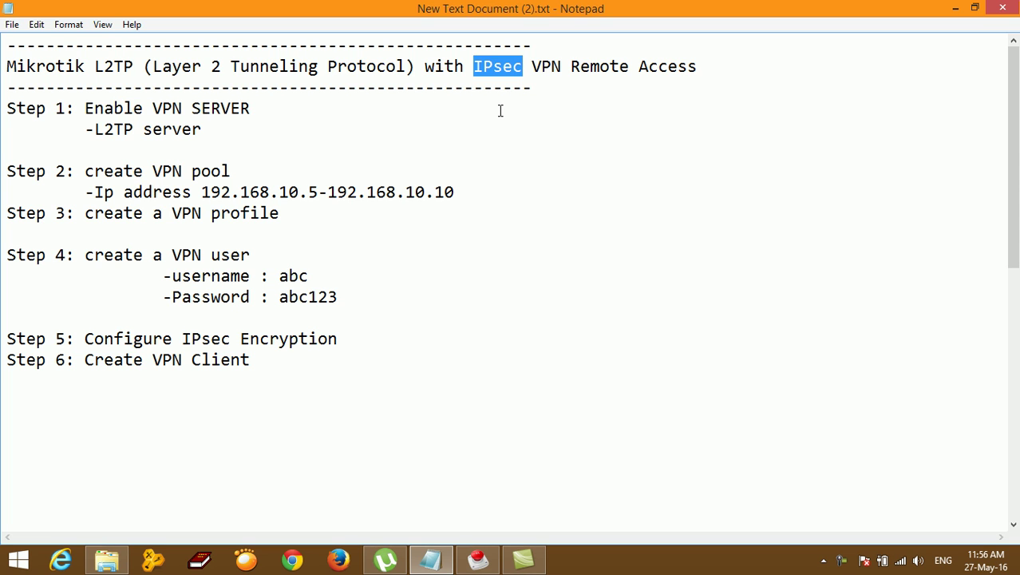
pyautogui.moveTo(136, 66); pyautogui.dragTo(94, 67)
pyautogui.moveTo(476, 65); pyautogui.dragTo(523, 68)
pyautogui.click(540, 146)
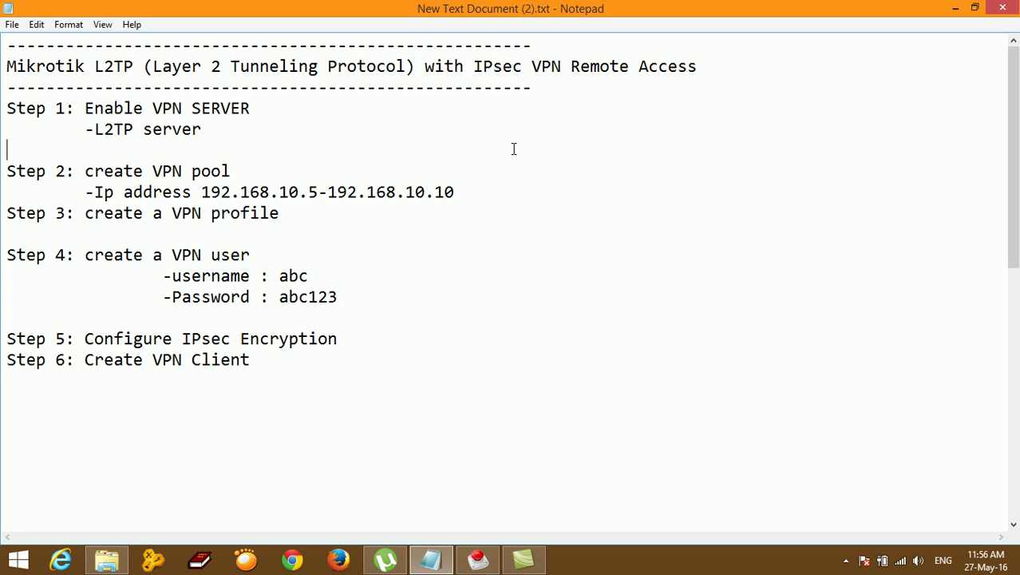
# Step: Highlight the whole setup plan, then L2TP and IPsec again, and minimize Notepad
pyautogui.moveTo(6, 66); pyautogui.dragTo(383, 356)
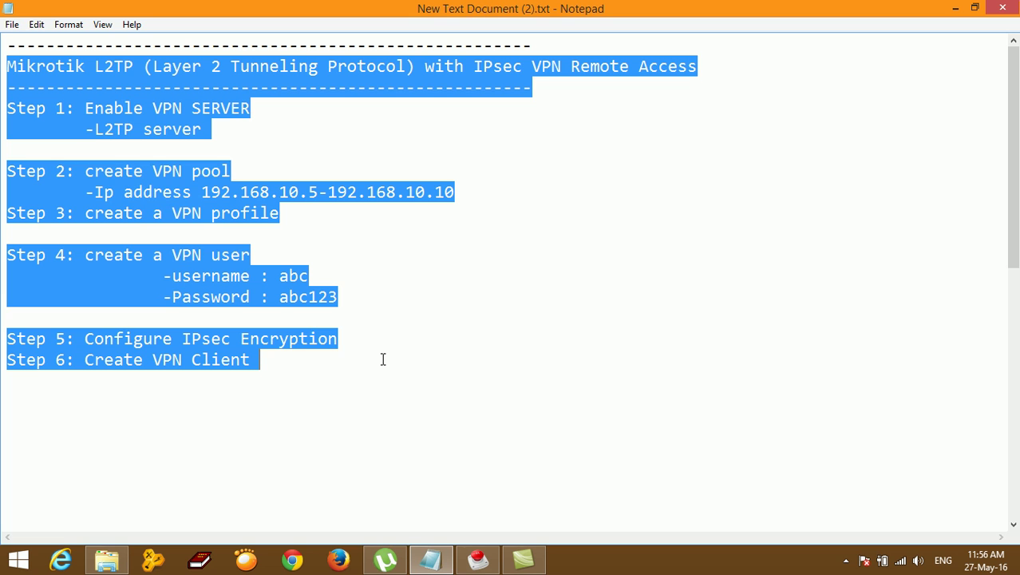
pyautogui.click(128, 68)
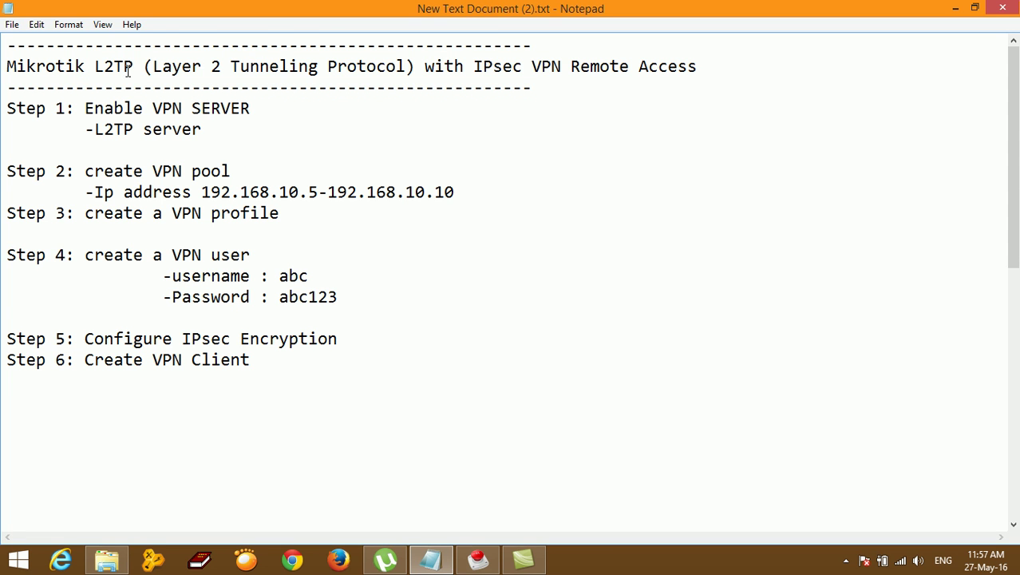
pyautogui.moveTo(132, 68); pyautogui.dragTo(97, 68)
pyautogui.moveTo(474, 66); pyautogui.dragTo(523, 68)
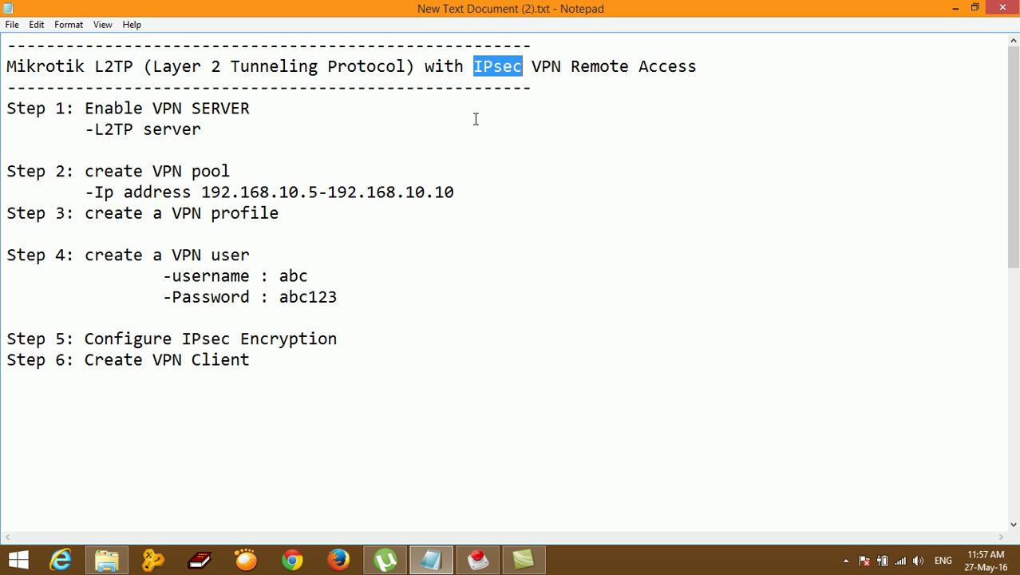
pyautogui.click(957, 10)
# Step: Refresh the Windows desktop twice from its shortcut menu
pyautogui.rightClick(583, 94)
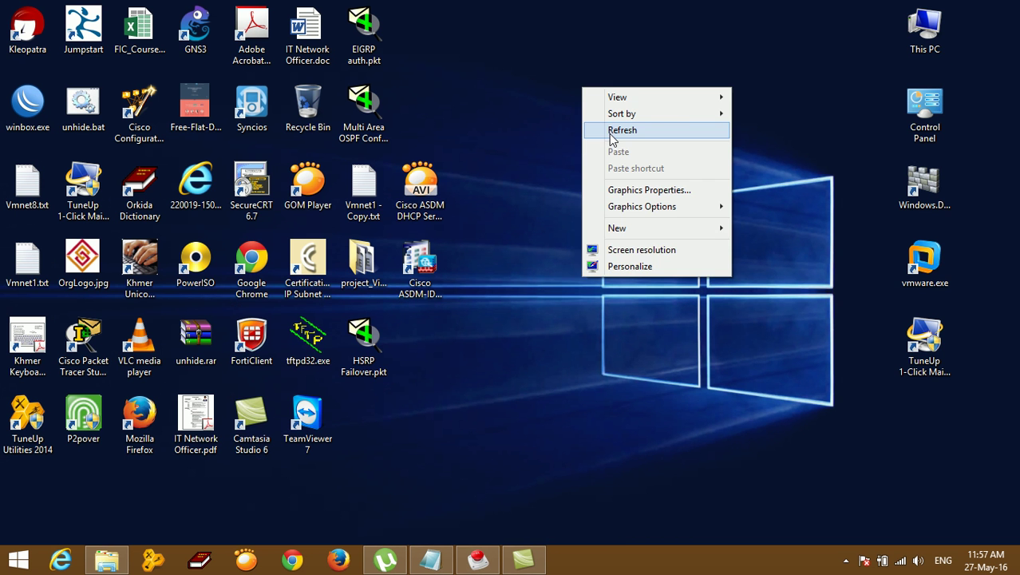
pyautogui.click(612, 130)
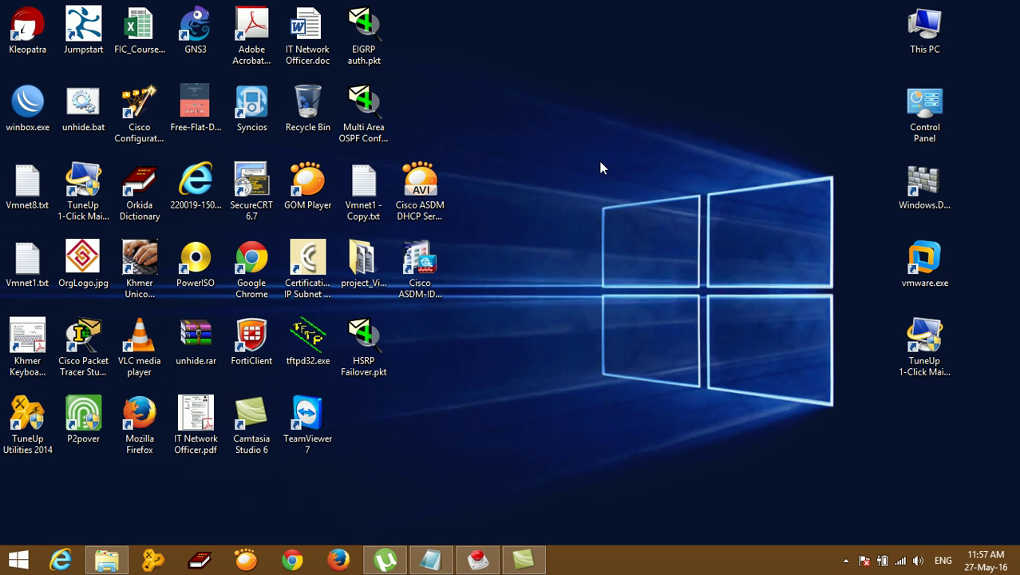
pyautogui.rightClick(601, 163)
pyautogui.click(622, 206)
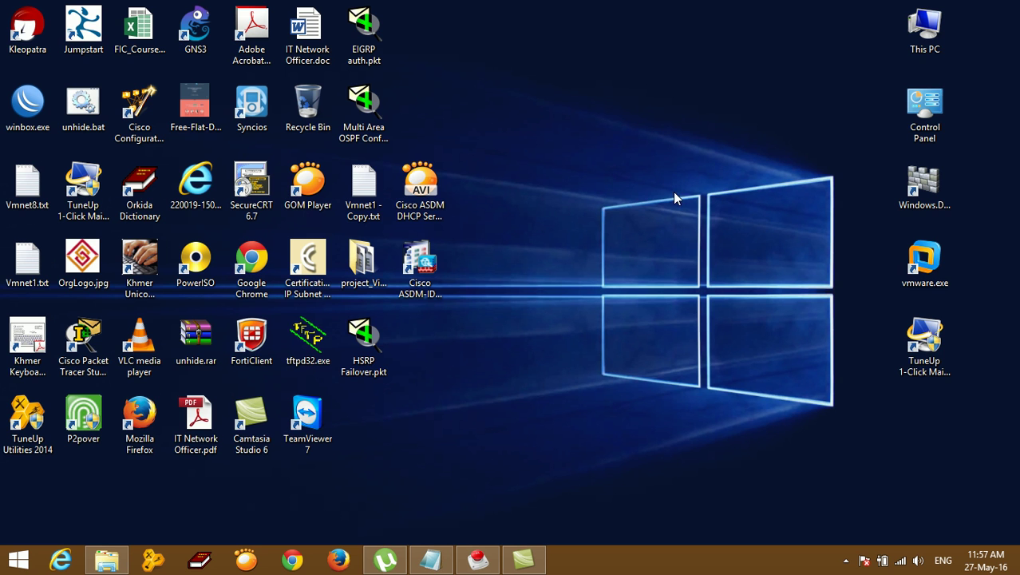
# Step: Connect the VPN Connection from the network list and open the Network and Sharing Center
pyautogui.click(909, 563)
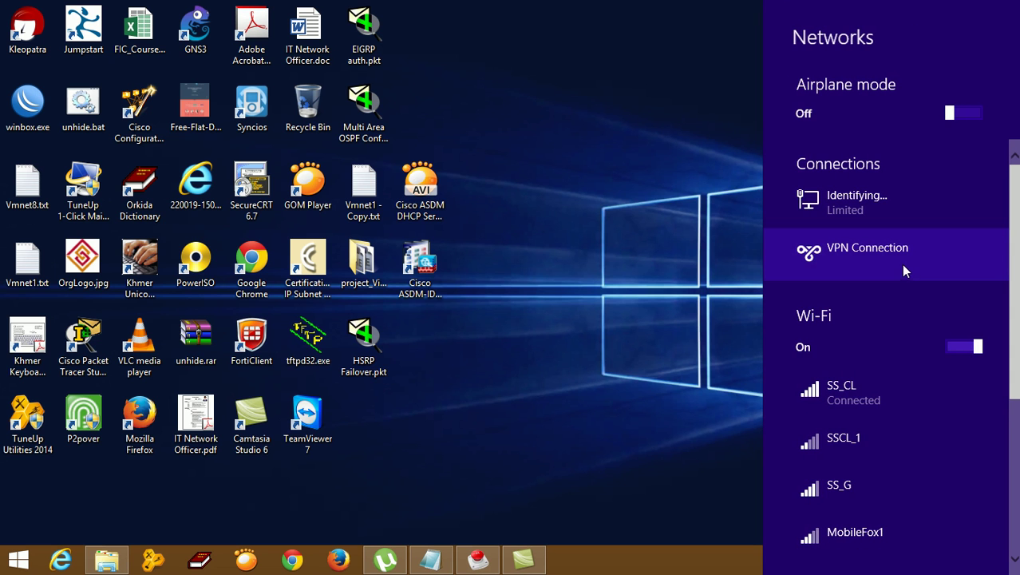
pyautogui.click(848, 258)
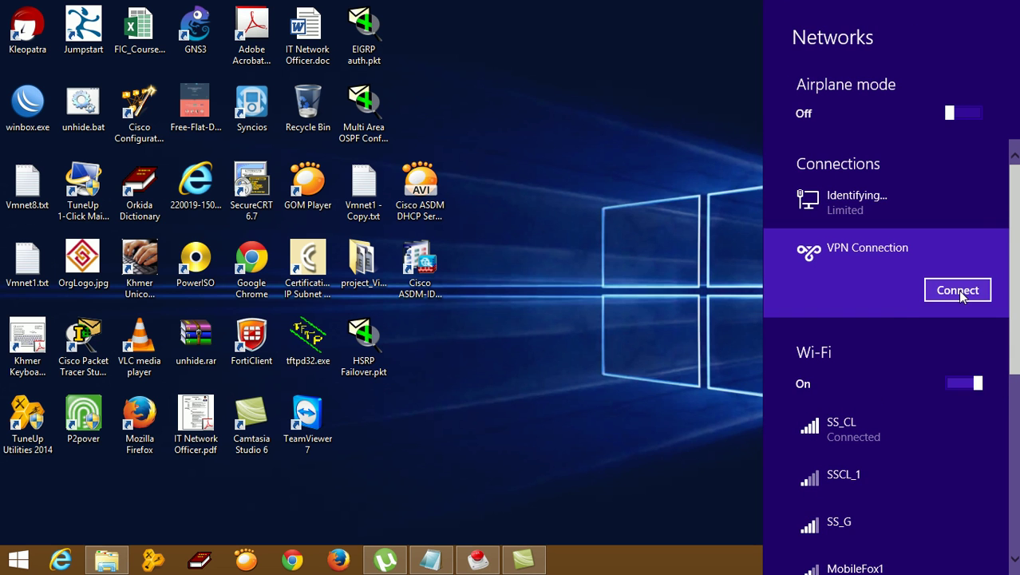
pyautogui.click(952, 287)
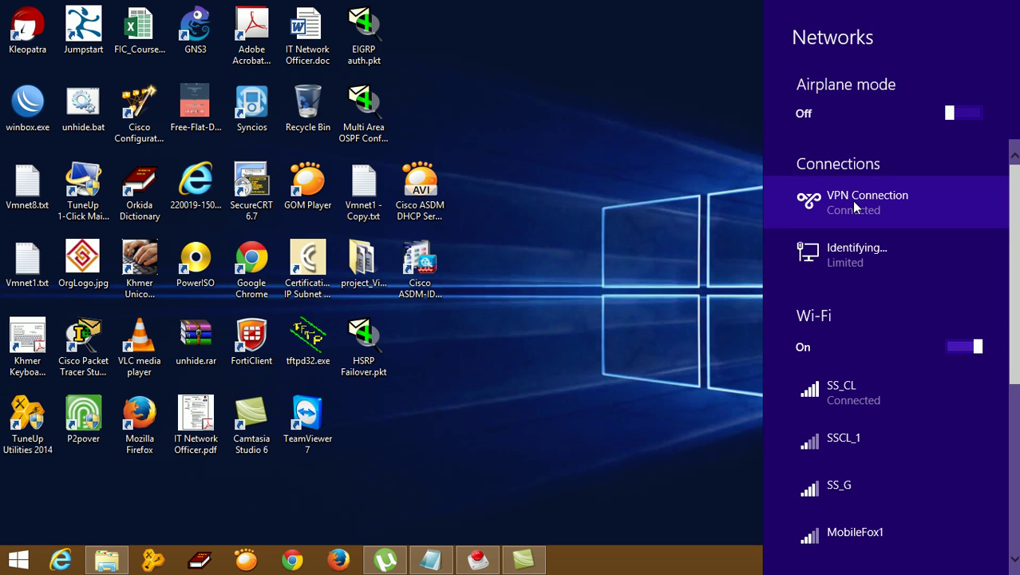
pyautogui.click(855, 200)
pyautogui.click(661, 206)
pyautogui.rightClick(906, 562)
pyautogui.click(908, 549)
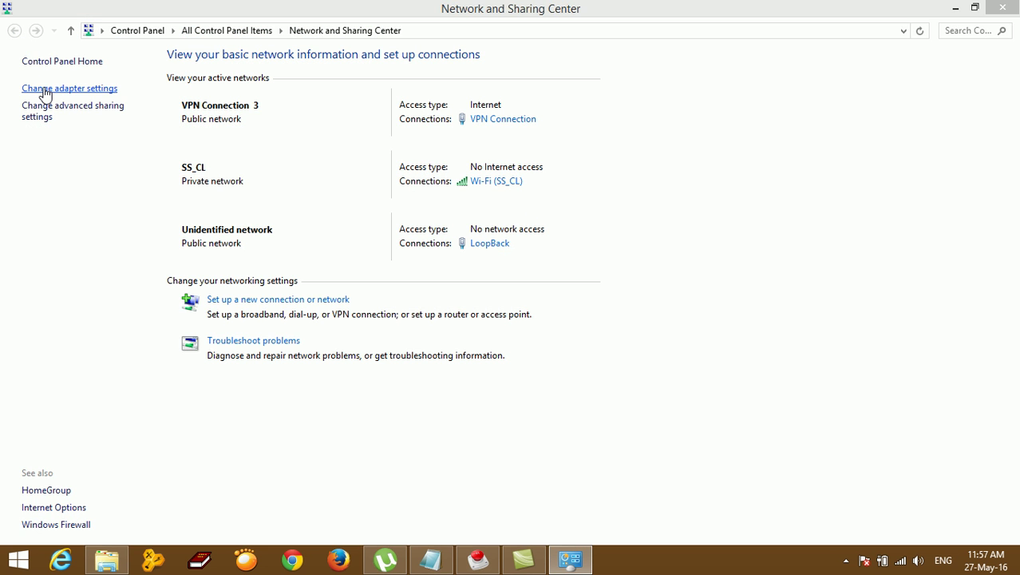
# Step: Show the VPN Connection status Details with client 192.168.10.6 and server 172.16.1.1
pyautogui.click(44, 90)
pyautogui.click(273, 141)
pyautogui.rightClick(253, 127)
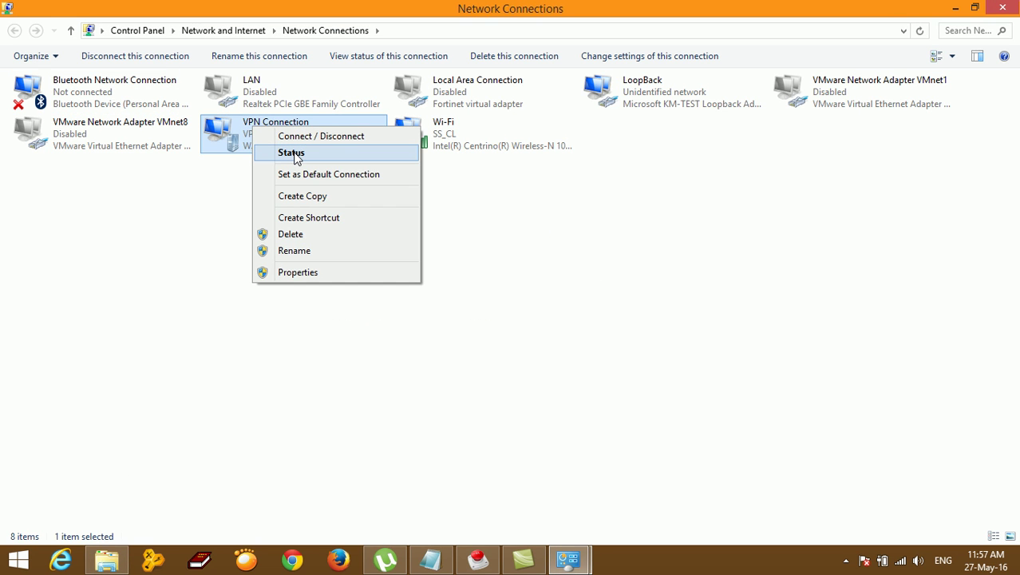
pyautogui.click(292, 154)
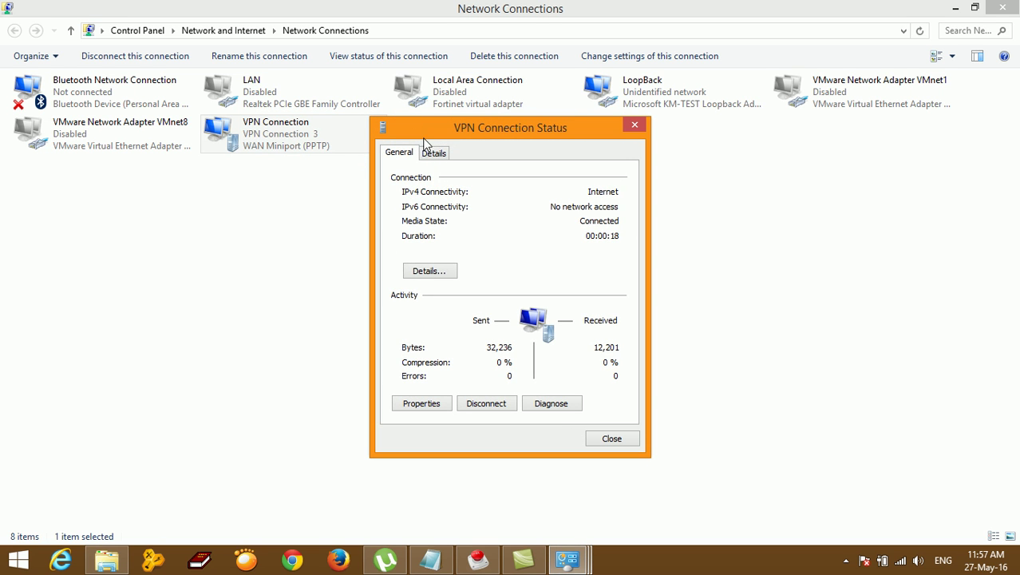
pyautogui.click(431, 157)
pyautogui.moveTo(467, 129); pyautogui.dragTo(275, 172)
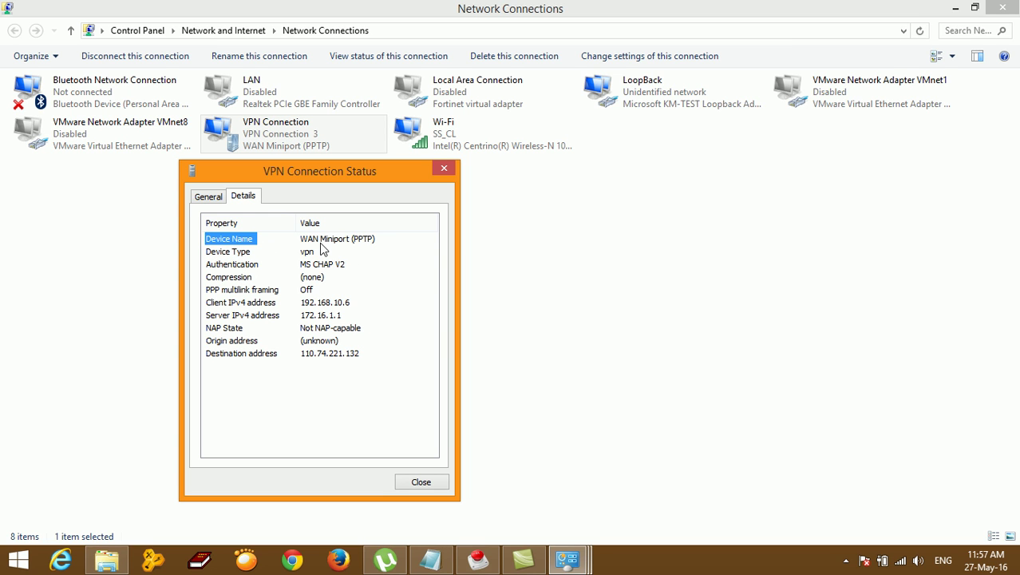
pyautogui.click(324, 250)
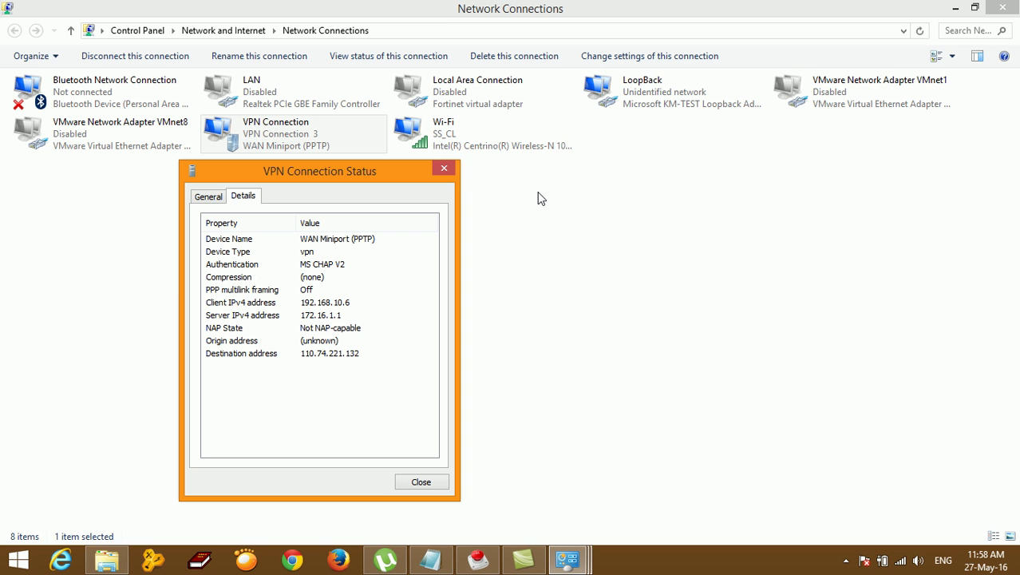
# Step: Launch Paint and paste the screenshot of the VPN status details
pyautogui.press('super')
pyautogui.write('paint')
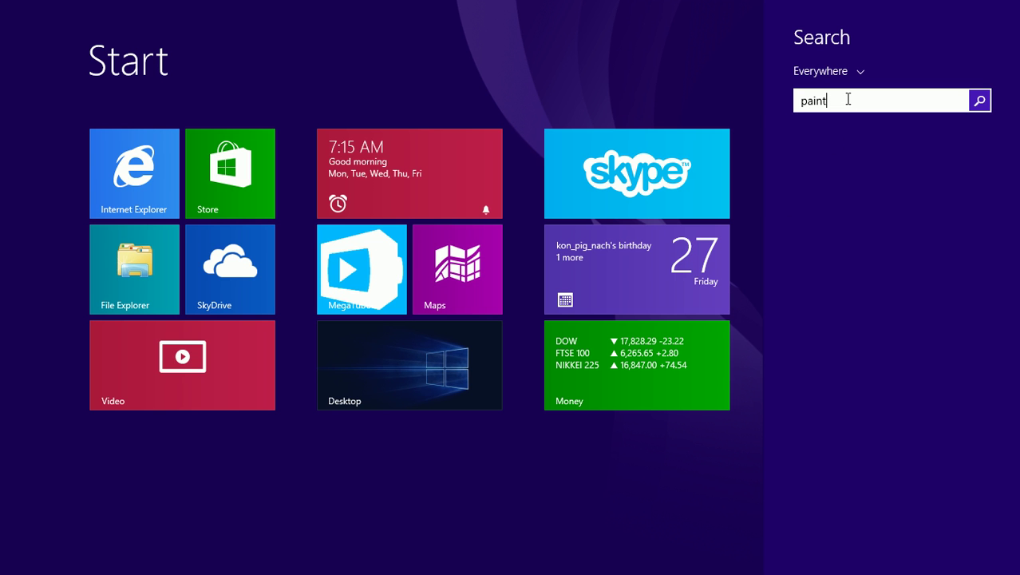
pyautogui.click(848, 153)
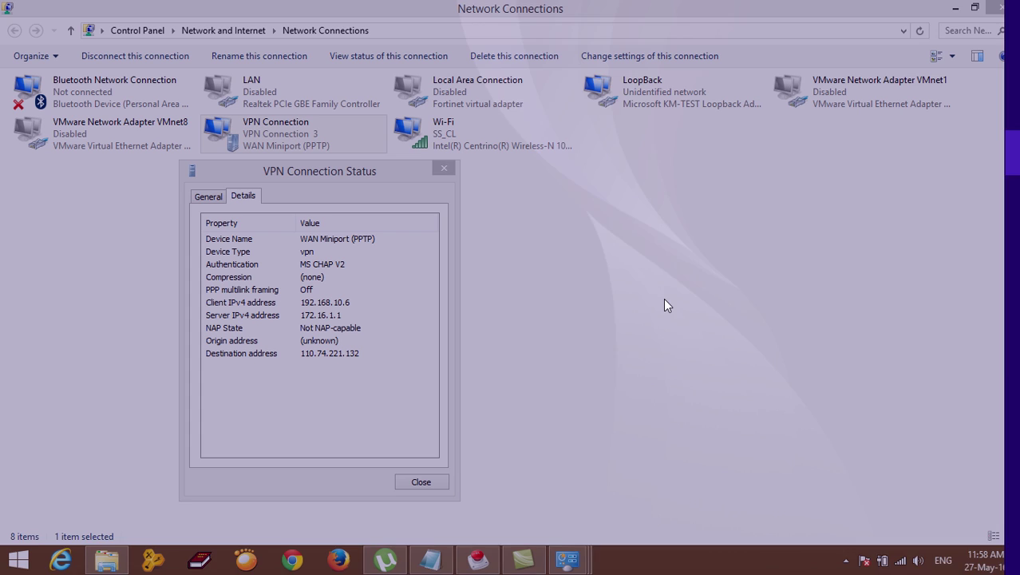
pyautogui.hotkey('ctrl', 'v')
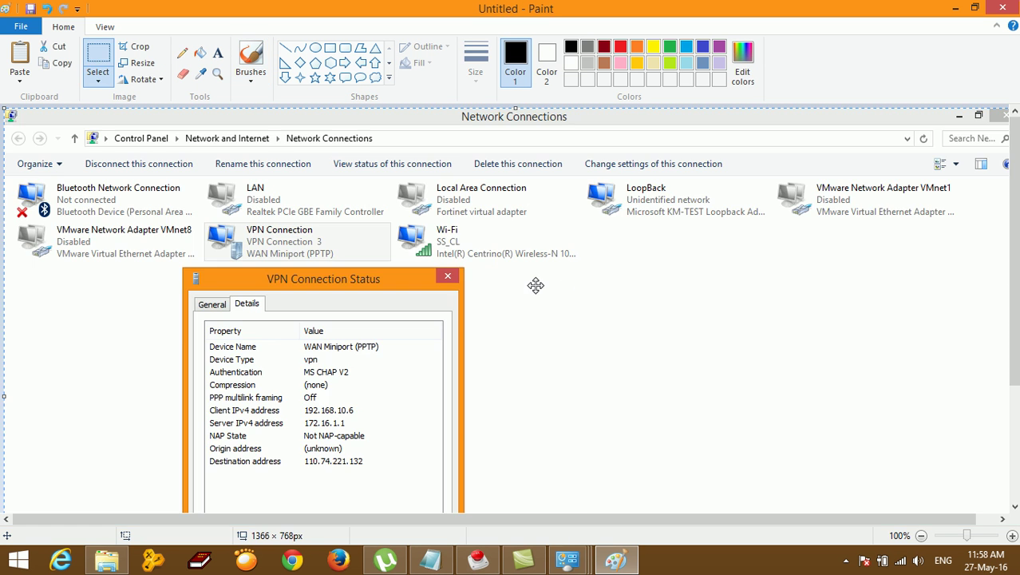
pyautogui.scroll(-5, 565, 288)
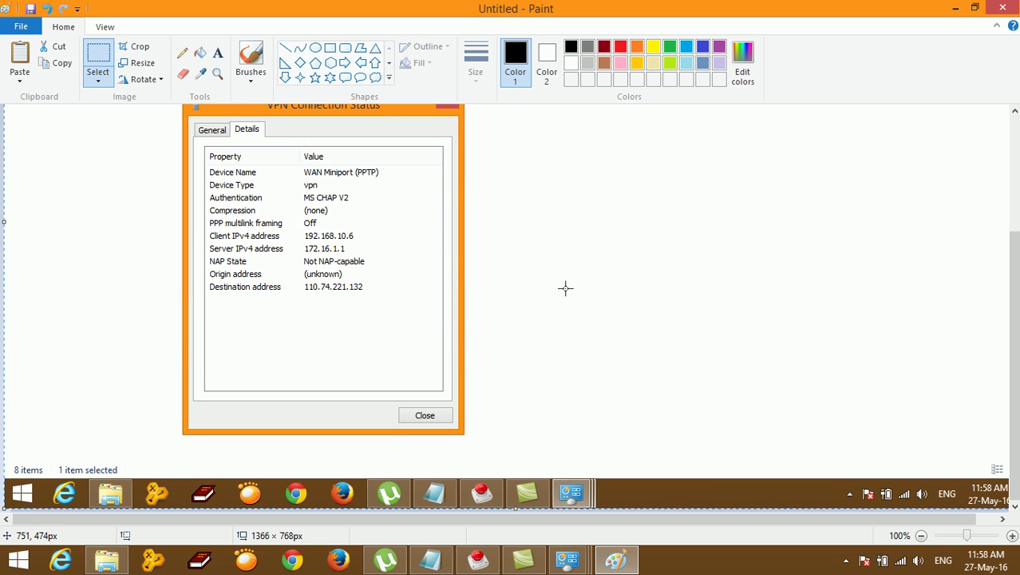
# Step: Save the screenshot to the Desktop as JPEG named PPTP.jpg
pyautogui.hotkey('ctrl', 's')
pyautogui.click(16, 195)
pyautogui.click(64, 114)
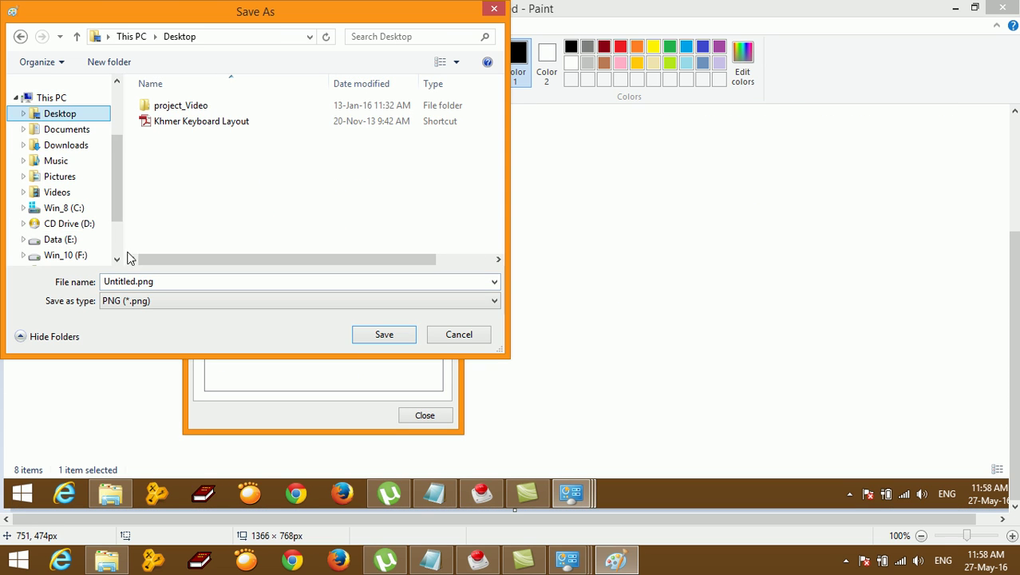
pyautogui.click(137, 300)
pyautogui.click(155, 363)
pyautogui.click(141, 280)
pyautogui.click(140, 279)
pyautogui.moveTo(135, 281); pyautogui.dragTo(80, 292)
pyautogui.write('PPTP')
pyautogui.click(384, 337)
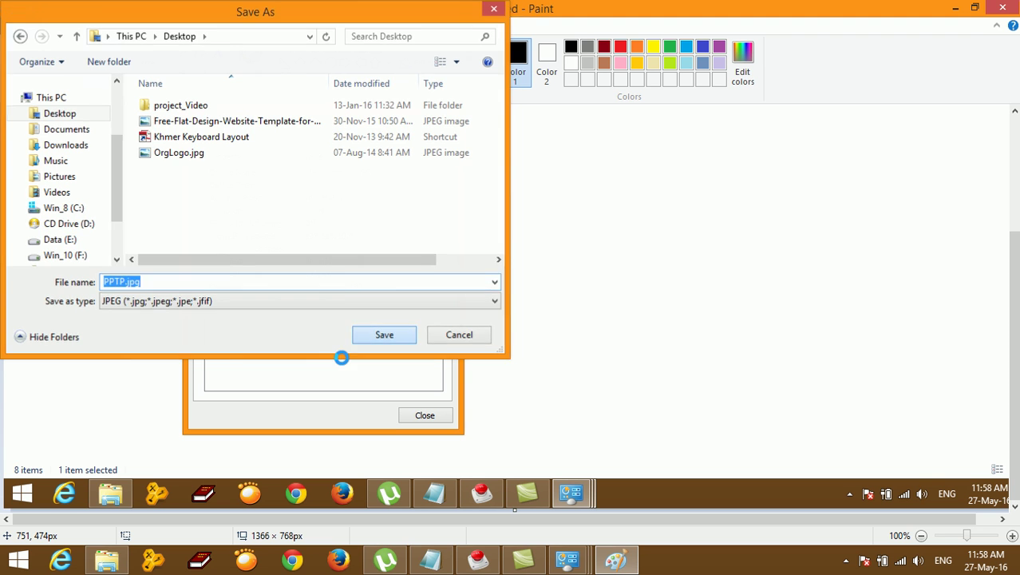
# Step: Close Paint and the status details, returning to the Network and Sharing Center
pyautogui.click(1003, 8)
pyautogui.click(445, 168)
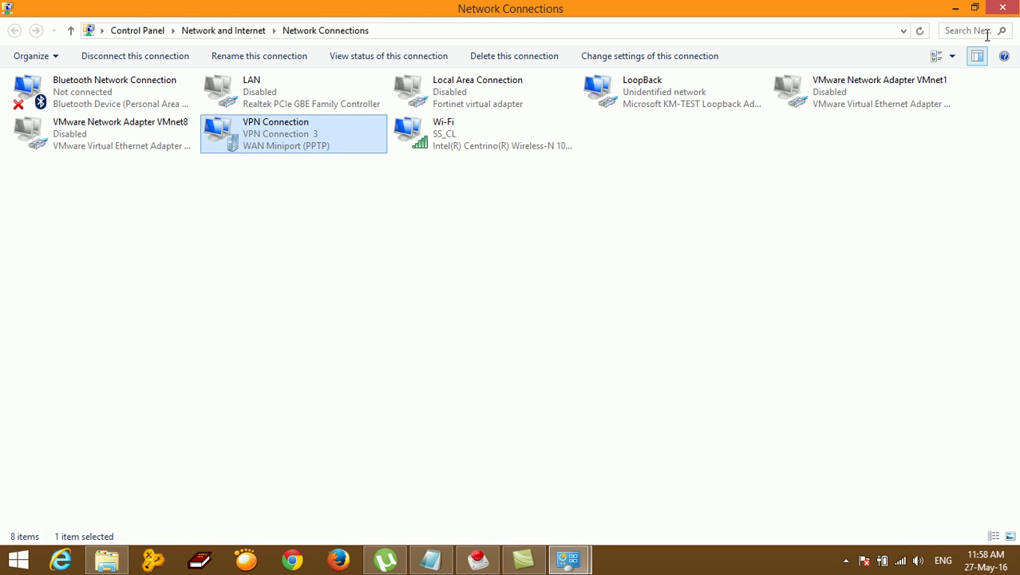
pyautogui.hotkey('alt', 'Left')
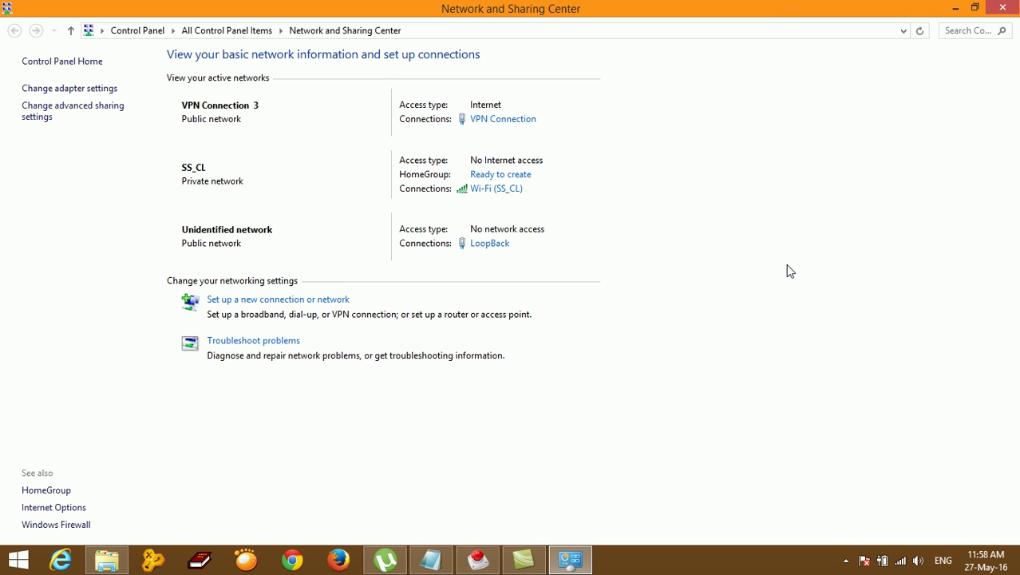
# Step: Toggle the sound mute, minimize the Network and Sharing Center and refresh the desktop
pyautogui.press('XF86AudioMute')
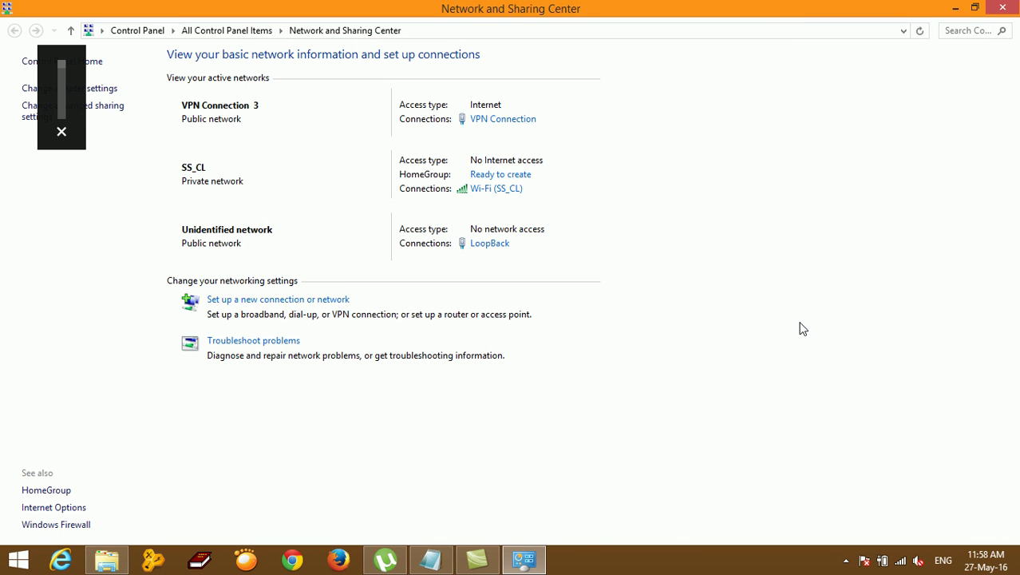
pyautogui.press('XF86AudioMute')
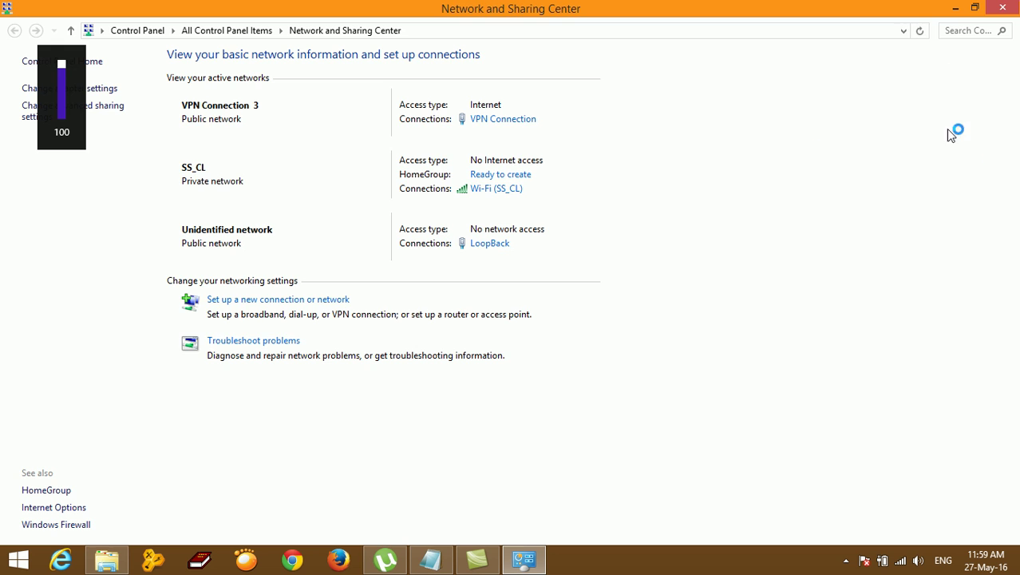
pyautogui.click(956, 8)
pyautogui.rightClick(597, 102)
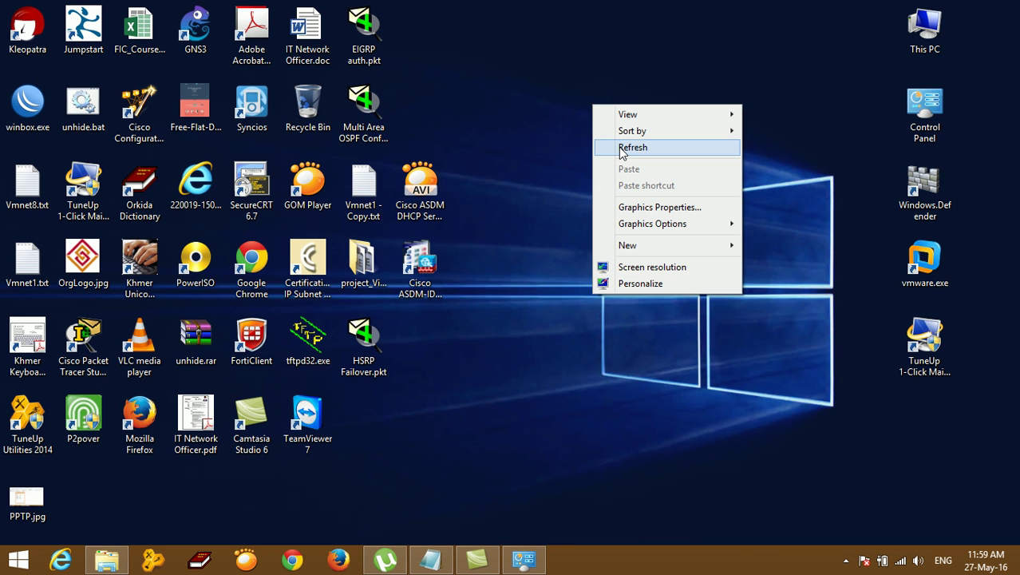
pyautogui.click(618, 146)
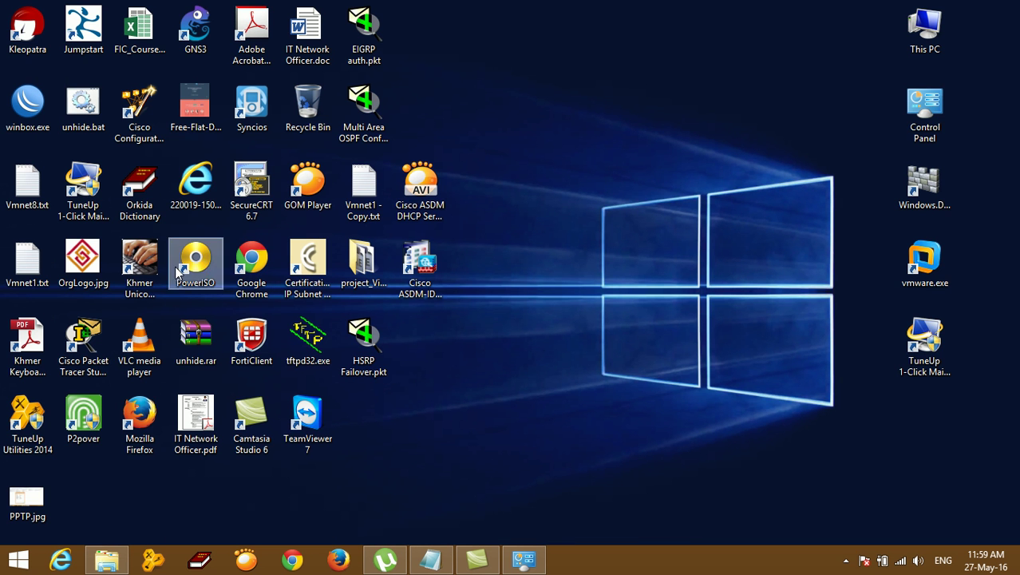
pyautogui.click(32, 96)
pyautogui.doubleClick(30, 96)
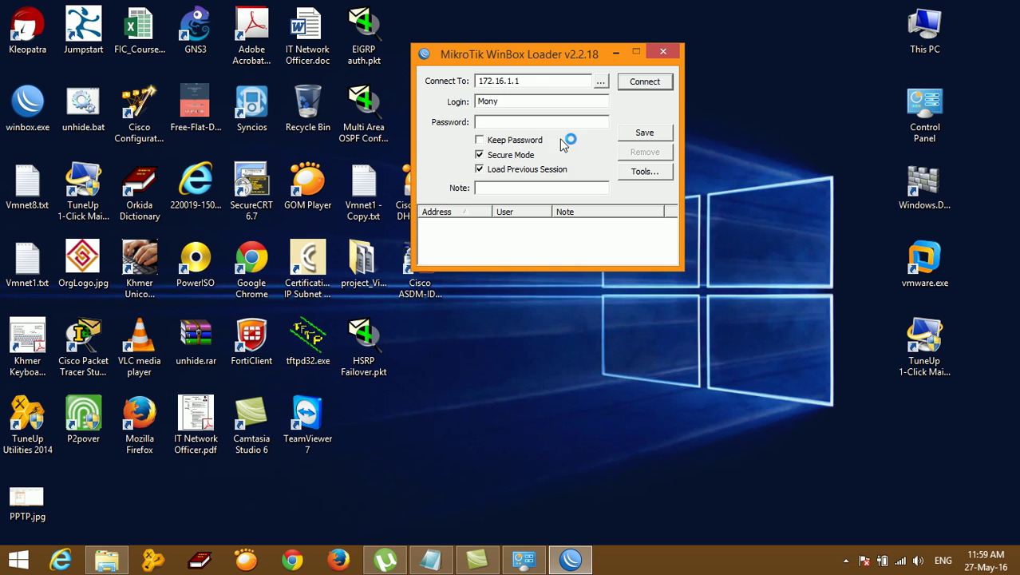
pyautogui.doubleClick(573, 82)
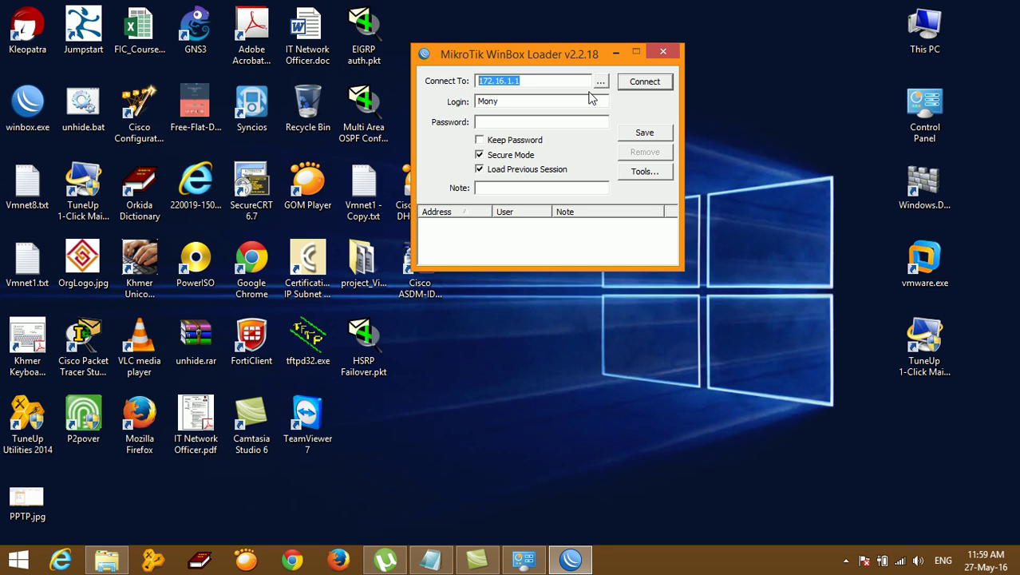
pyautogui.write('11')
pyautogui.write('0.74.221')
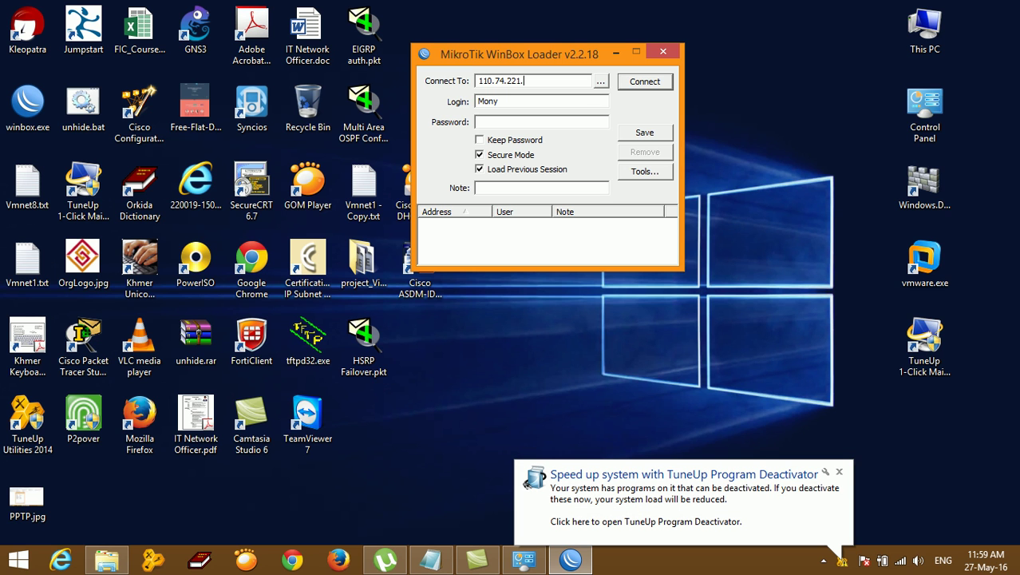
pyautogui.doubleClick(525, 101)
pyautogui.press('BackSpace')
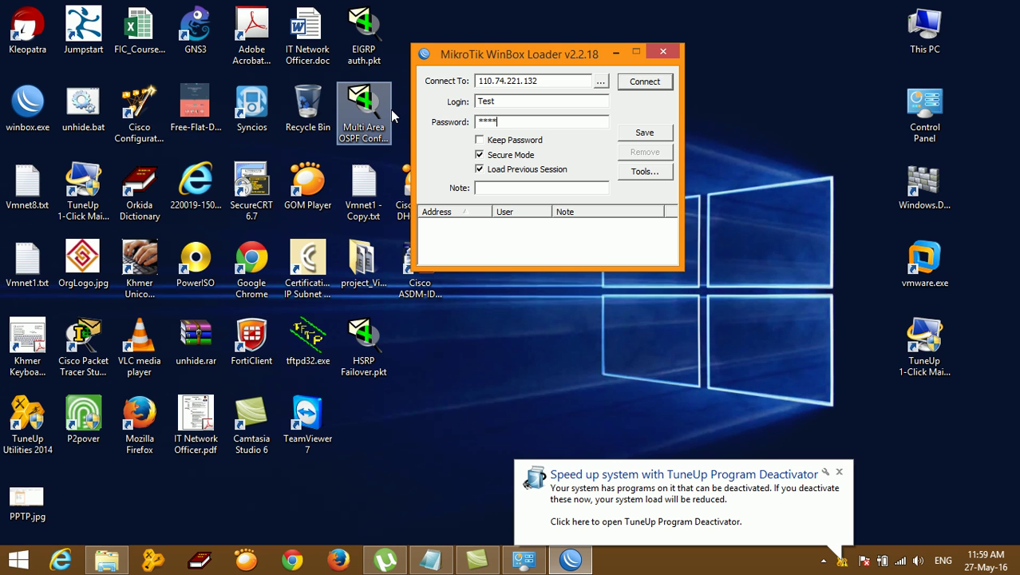
pyautogui.click(653, 82)
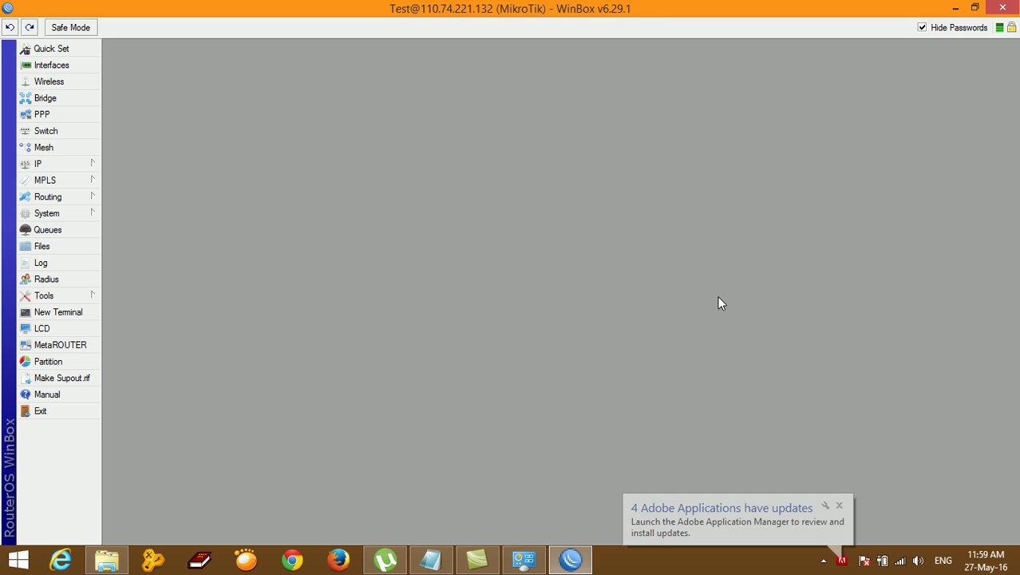
# Step: Dismiss the Adobe notification and delete VPN_Profile from the PPP profiles
pyautogui.click(839, 506)
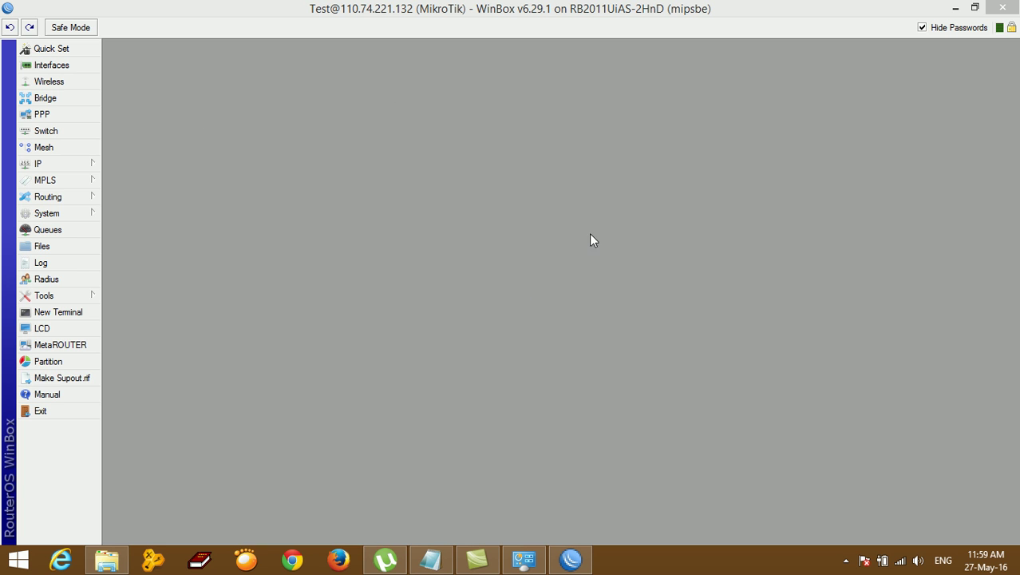
pyautogui.click(45, 164)
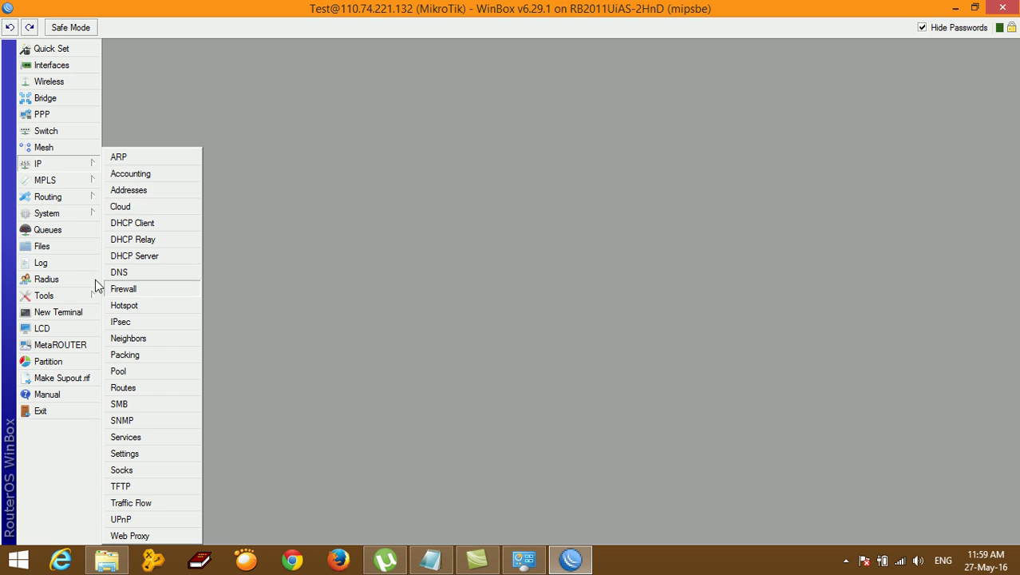
pyautogui.click(62, 116)
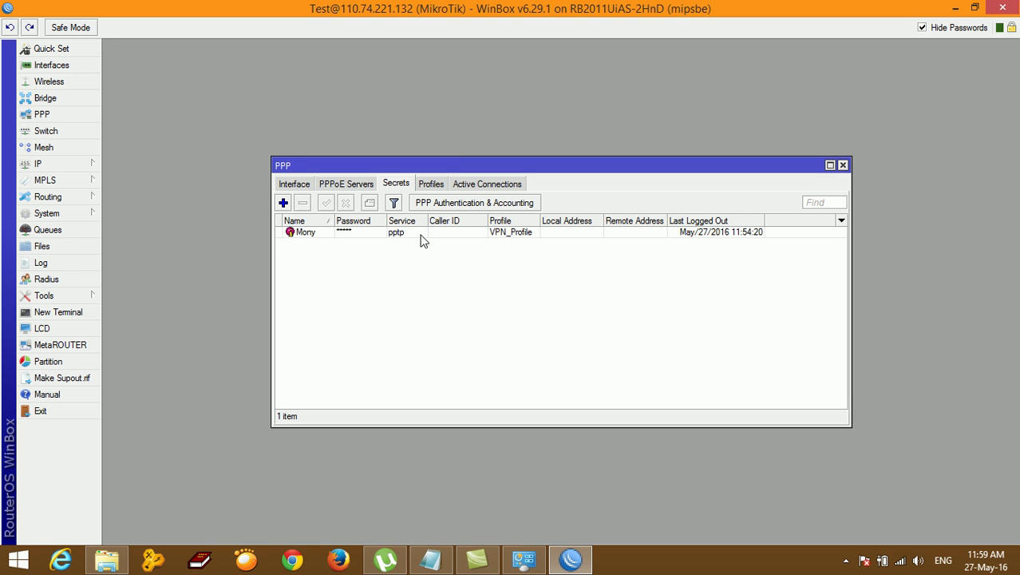
pyautogui.click(432, 184)
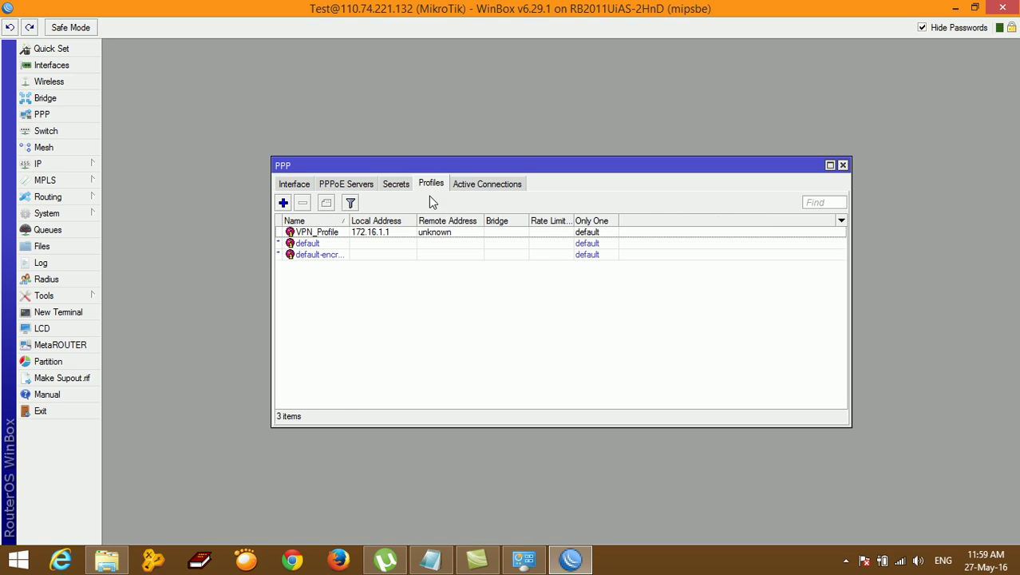
pyautogui.click(404, 233)
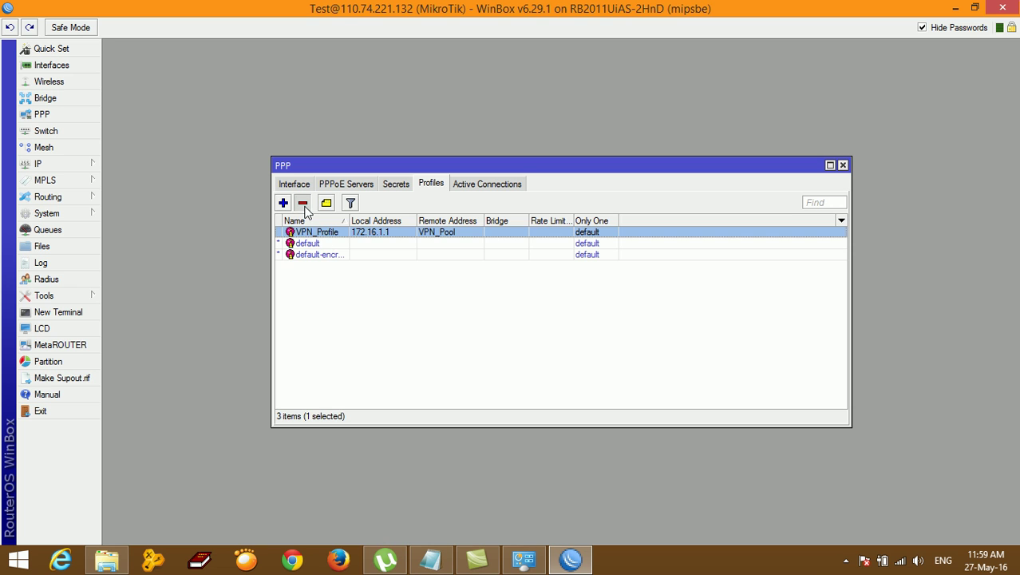
pyautogui.click(304, 204)
# Step: Delete the existing VPN user secret from PPP Secrets
pyautogui.click(402, 186)
pyautogui.click(416, 236)
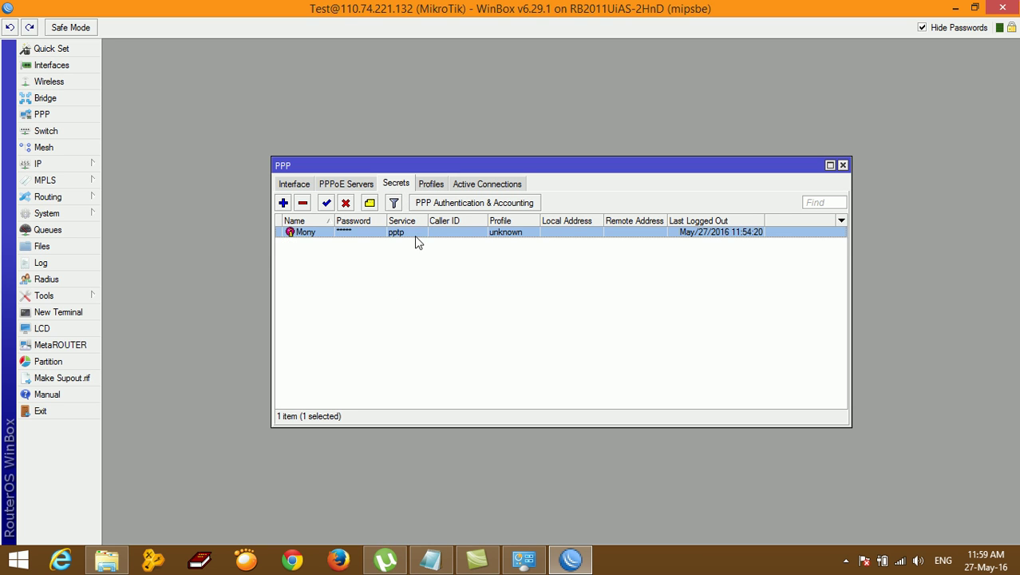
pyautogui.click(303, 204)
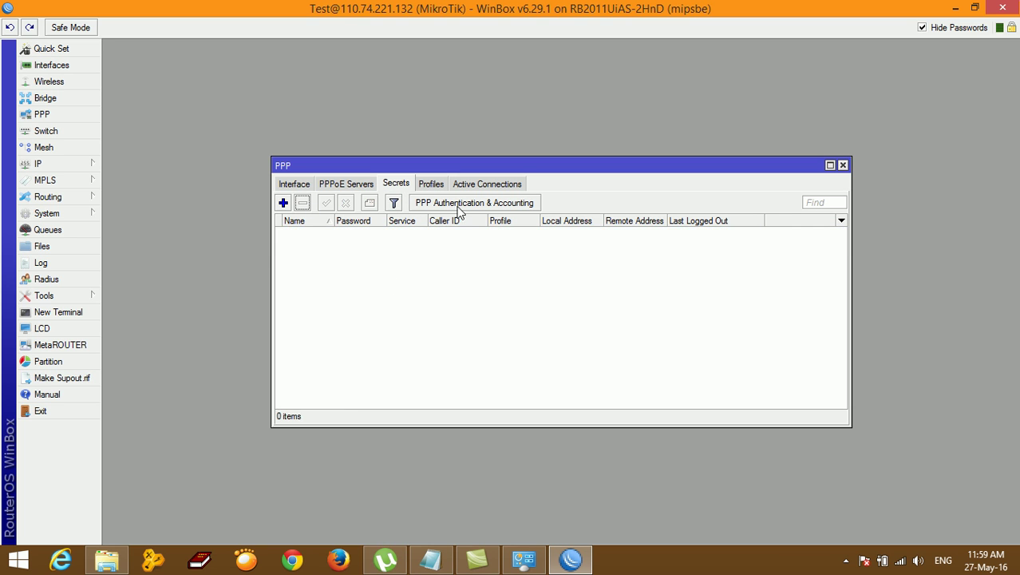
# Step: Disable the PPTP server and apply the change
pyautogui.click(350, 185)
pyautogui.click(295, 183)
pyautogui.click(512, 203)
pyautogui.click(563, 229)
pyautogui.click(646, 270)
pyautogui.click(645, 231)
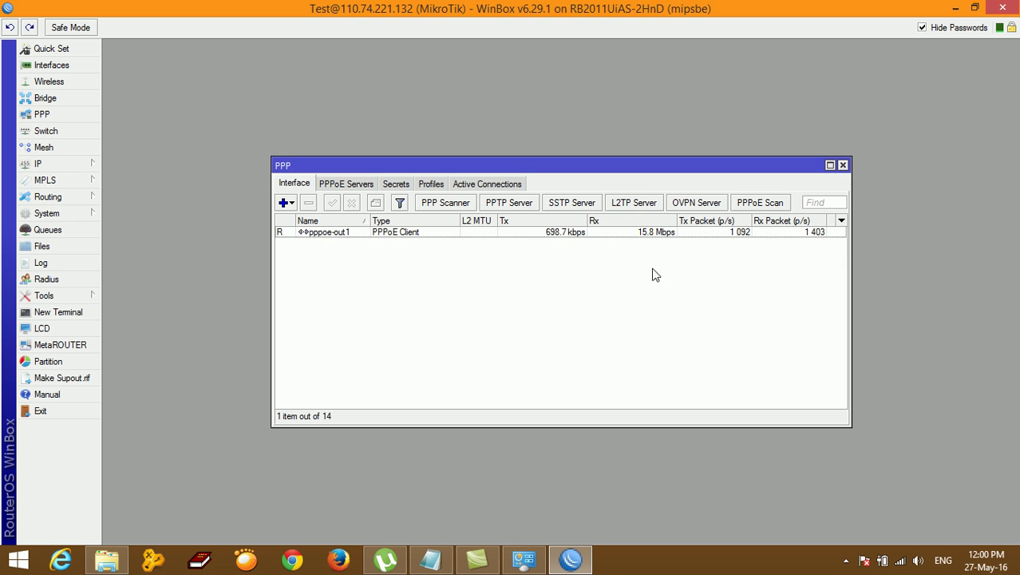
pyautogui.click(69, 164)
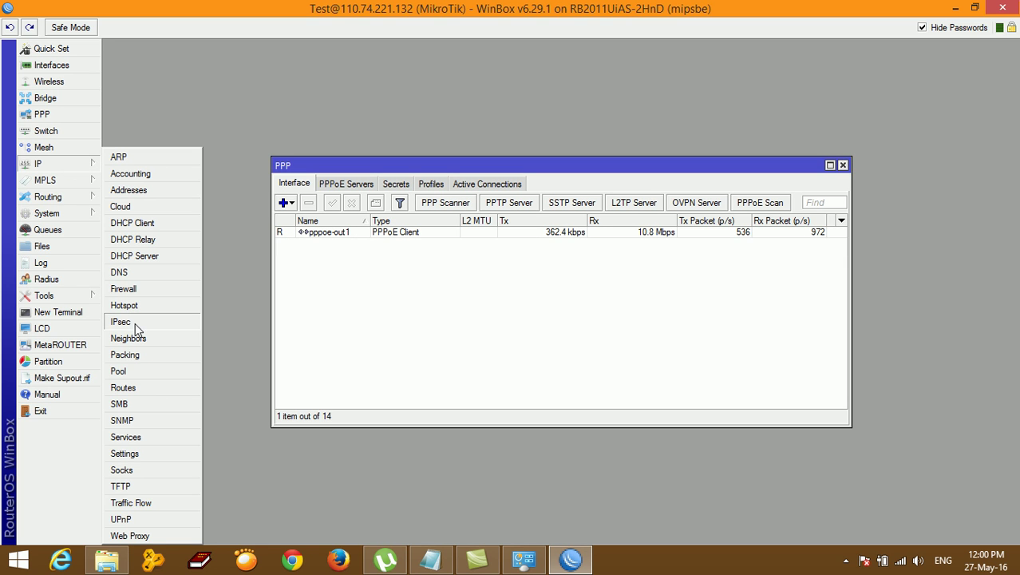
# Step: Delete VPN_Pool from the IP pools and close the Pool and PPP windows
pyautogui.click(133, 371)
pyautogui.click(459, 234)
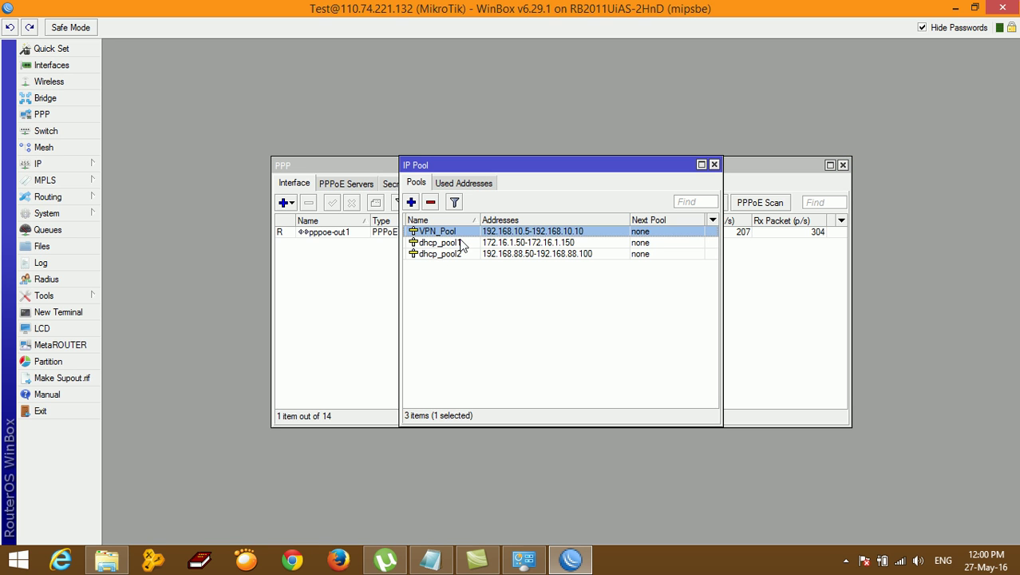
pyautogui.click(431, 202)
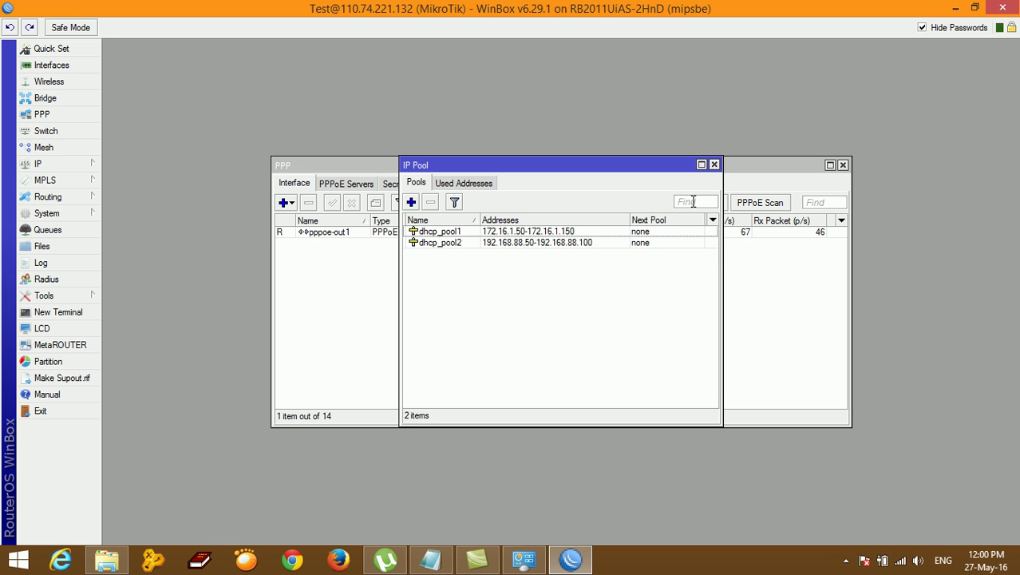
pyautogui.click(715, 164)
pyautogui.click(844, 165)
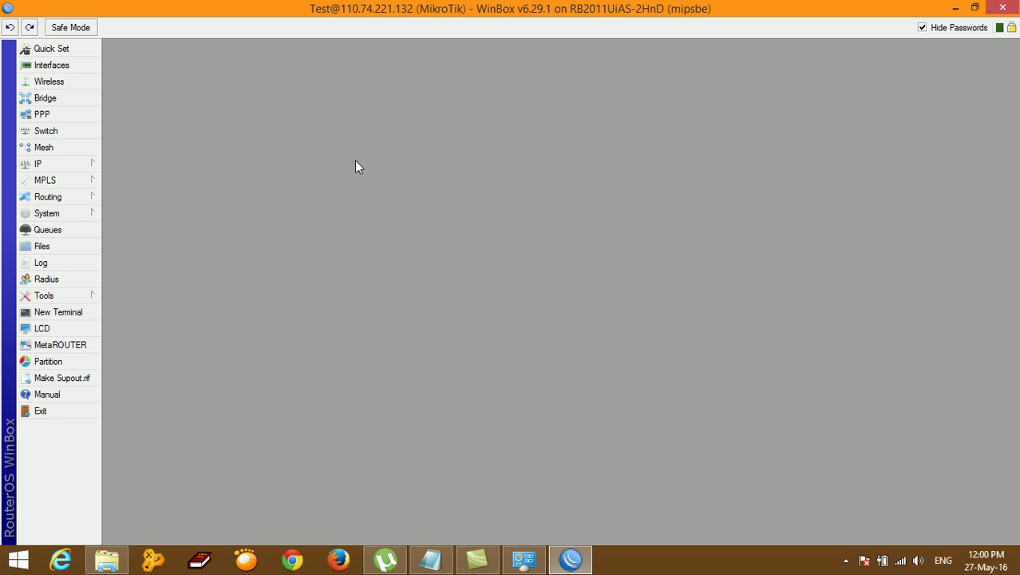
# Step: Bring up the Notepad plan and highlight Step 1's Enable VPN SERVER and L2TP server lines
pyautogui.click(443, 562)
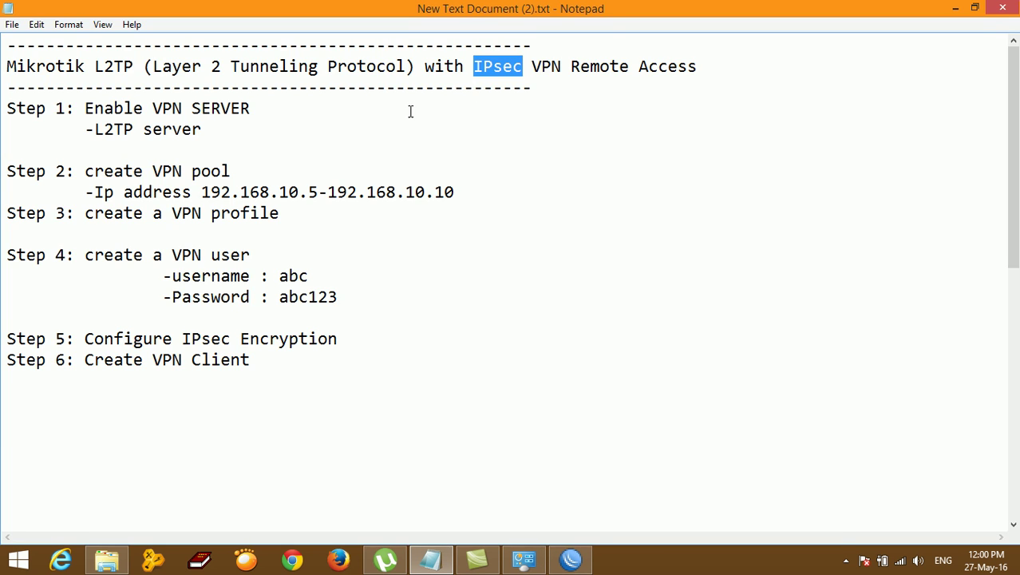
pyautogui.click(975, 8)
pyautogui.moveTo(278, 143); pyautogui.dragTo(307, 144)
pyautogui.doubleClick(331, 143)
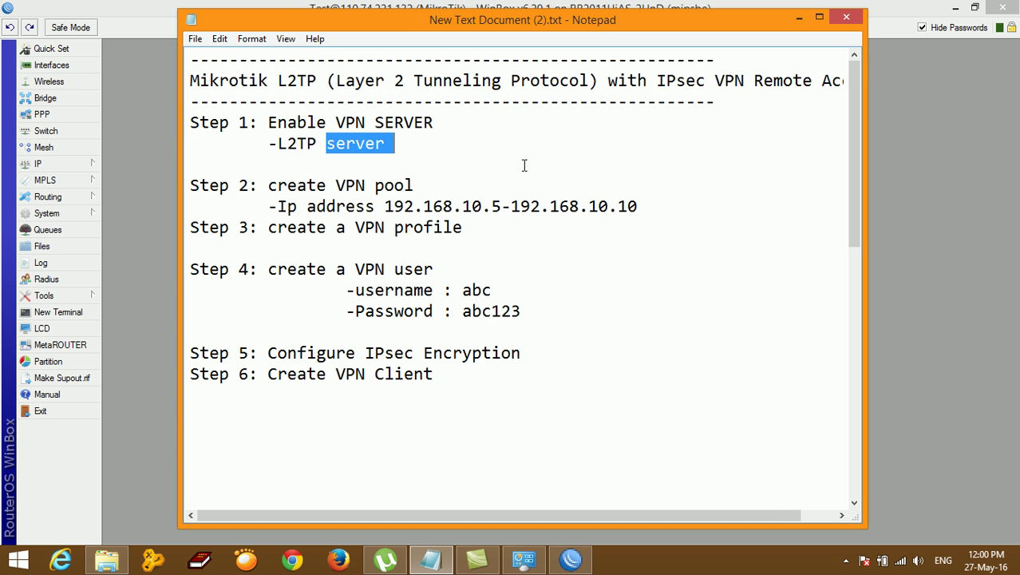
pyautogui.moveTo(487, 24); pyautogui.dragTo(546, 55)
pyautogui.moveTo(325, 150); pyautogui.dragTo(527, 145)
pyautogui.moveTo(336, 170); pyautogui.dragTo(451, 171)
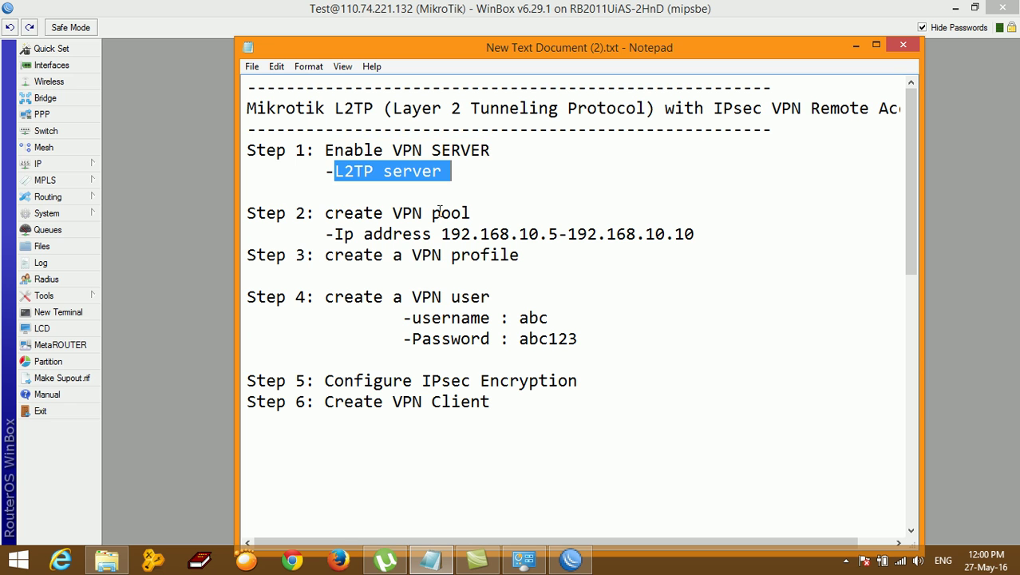
# Step: Enable the L2TP server with default settings, close PPP, and return to the notes
pyautogui.click(44, 114)
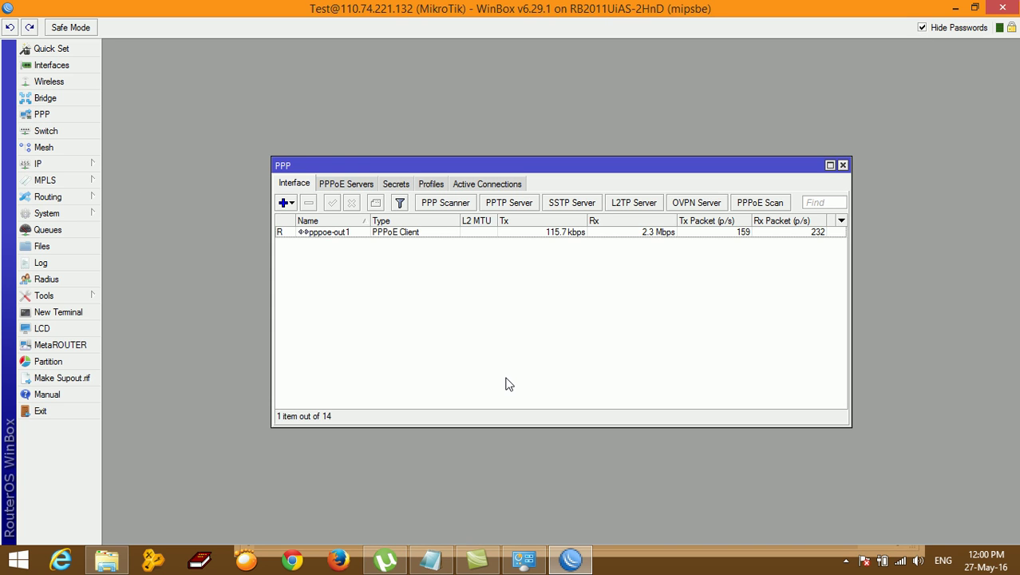
pyautogui.click(630, 204)
pyautogui.click(552, 208)
pyautogui.click(647, 251)
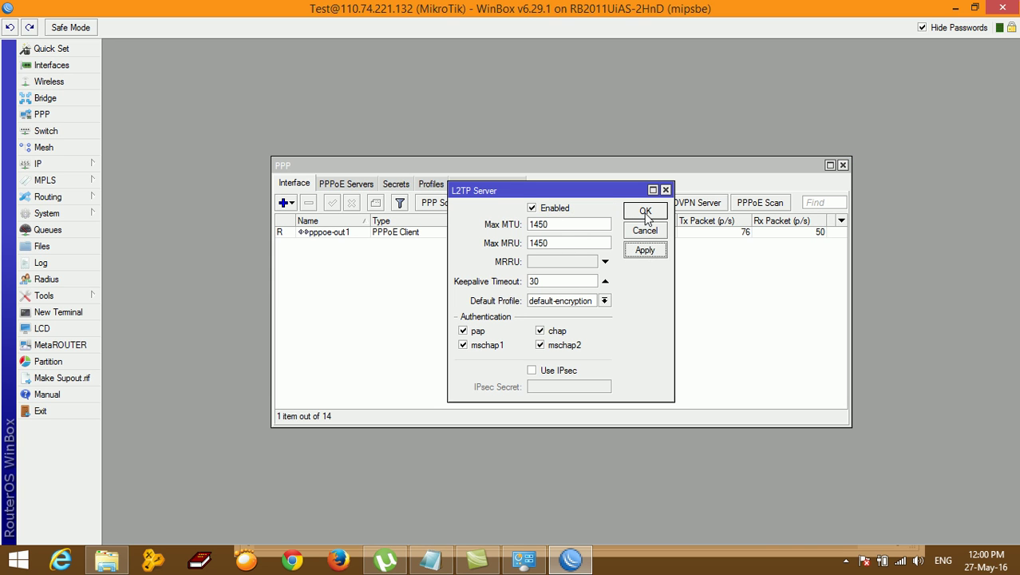
pyautogui.click(645, 213)
pyautogui.click(843, 165)
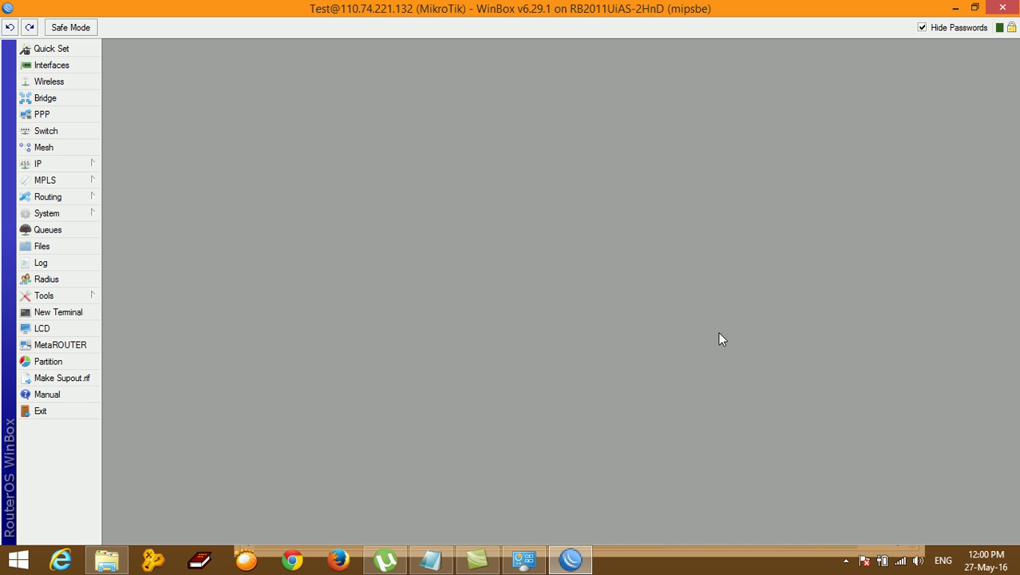
pyautogui.click(436, 562)
# Step: Review Step 2 in the notes, highlighting the pool range 192.168.10.5-192.168.10.10, then minimize Notepad
pyautogui.click(374, 211)
pyautogui.moveTo(334, 171); pyautogui.dragTo(456, 177)
pyautogui.click(324, 213)
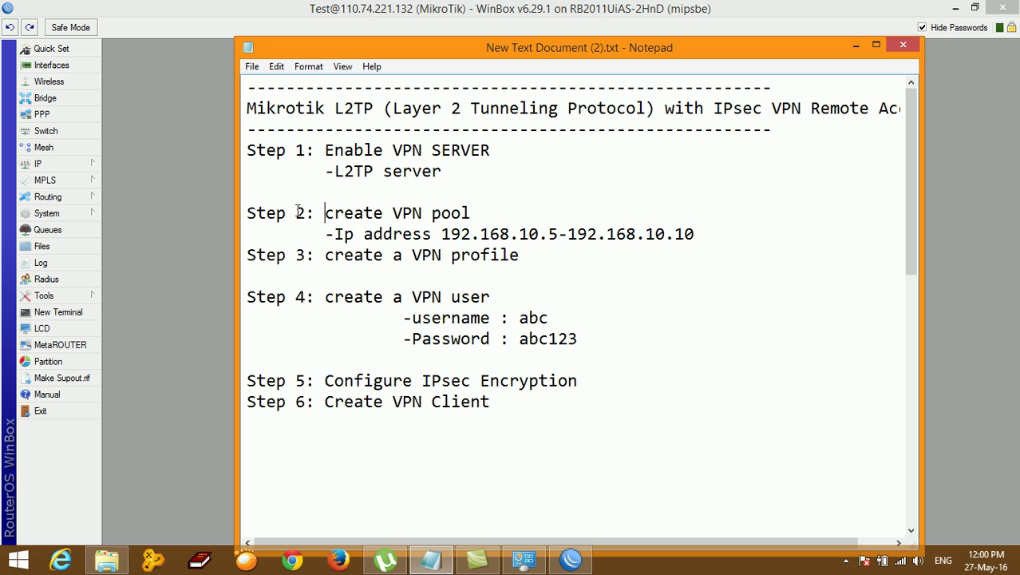
pyautogui.moveTo(324, 213); pyautogui.dragTo(496, 203)
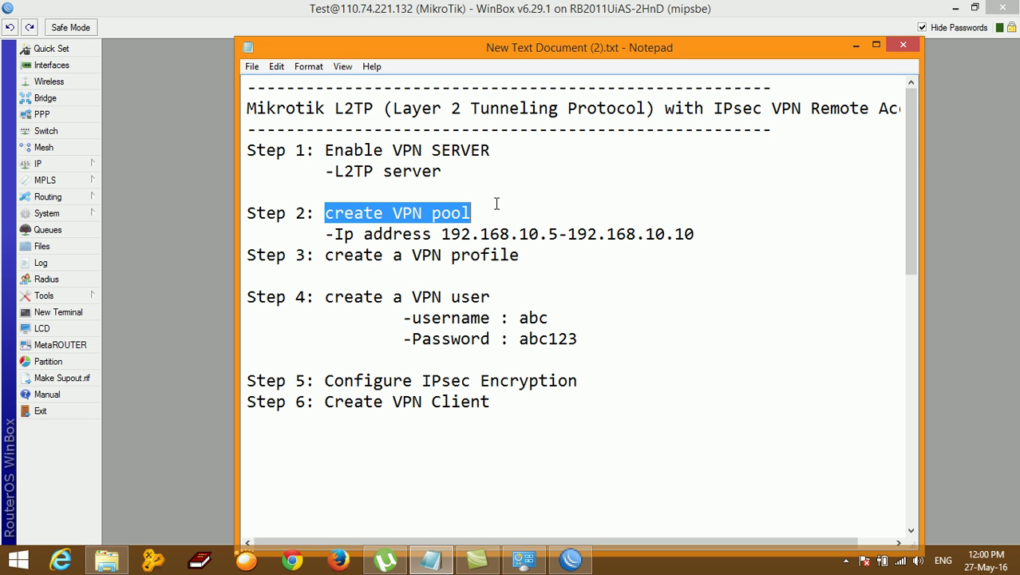
pyautogui.click(585, 206)
pyautogui.moveTo(338, 234); pyautogui.dragTo(696, 234)
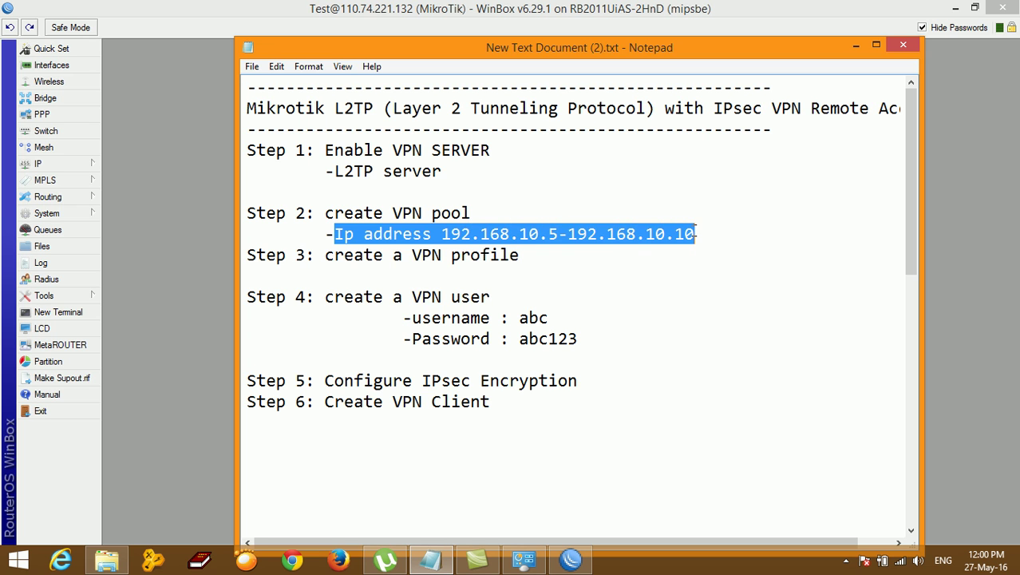
pyautogui.click(645, 270)
pyautogui.click(442, 233)
pyautogui.moveTo(441, 233); pyautogui.dragTo(705, 233)
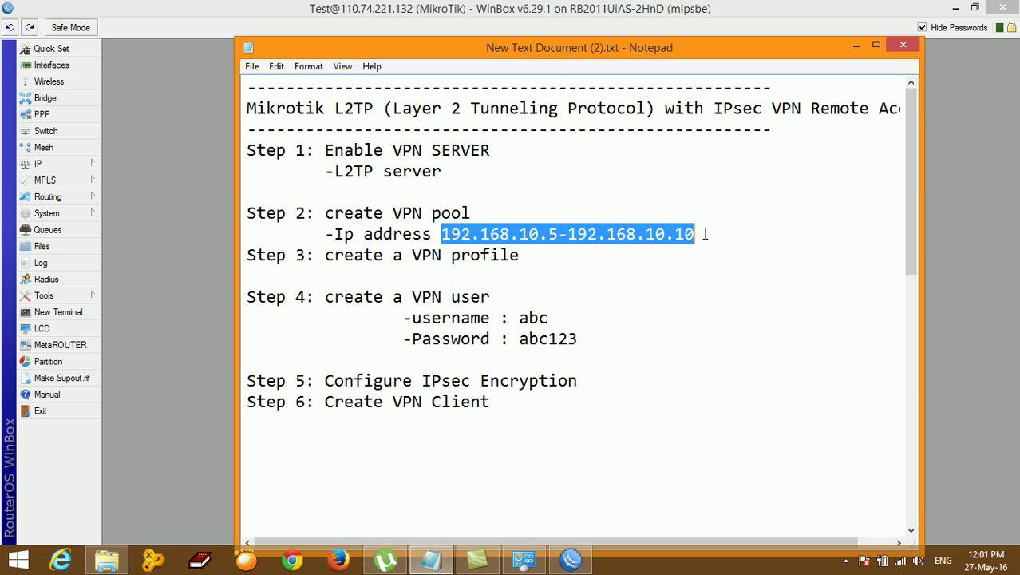
pyautogui.click(611, 219)
pyautogui.moveTo(441, 234); pyautogui.dragTo(744, 233)
pyautogui.click(854, 46)
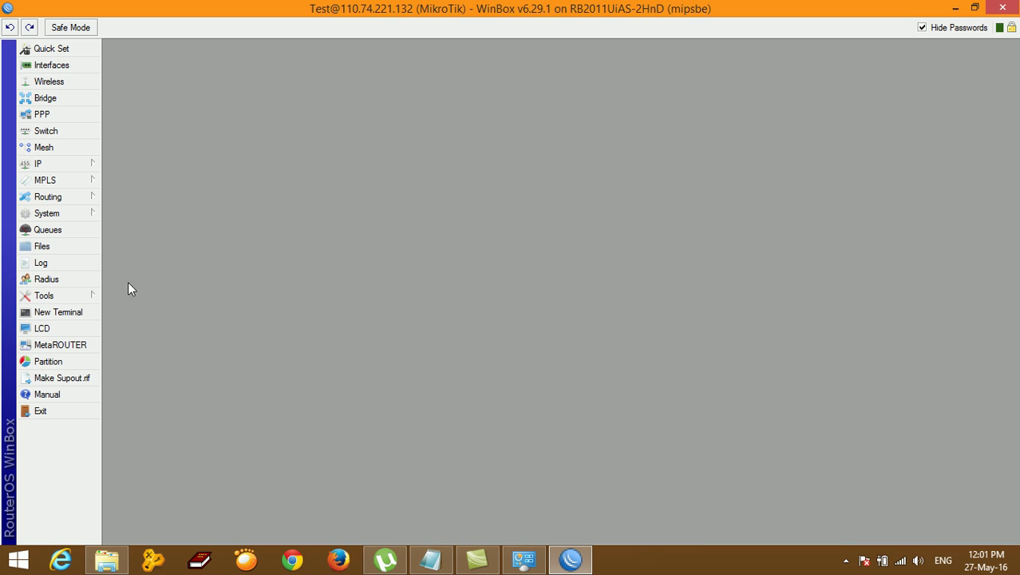
# Step: Start a new IP pool, typing the name L2tp_Poo and the beginning of its address
pyautogui.click(49, 166)
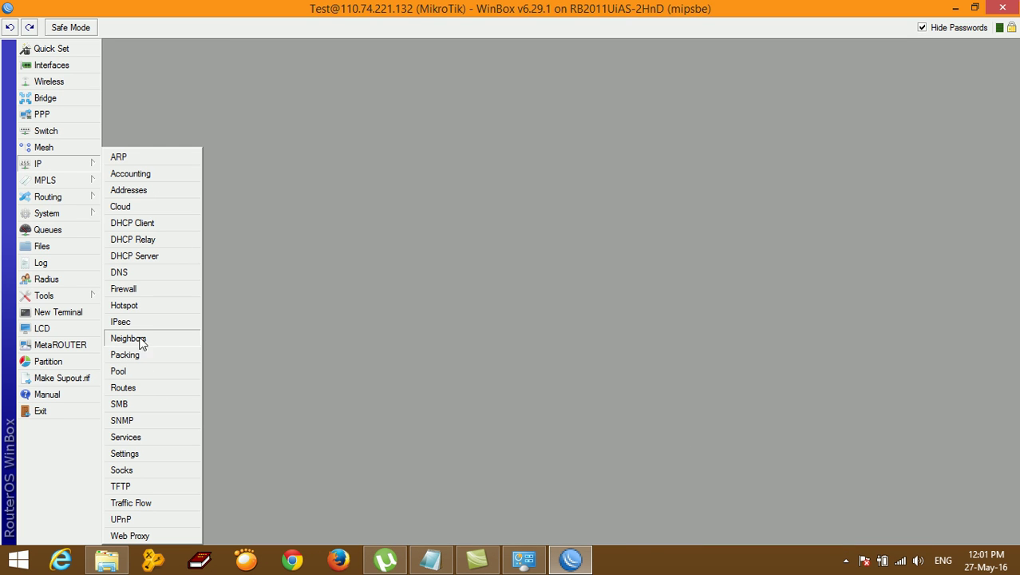
pyautogui.click(128, 371)
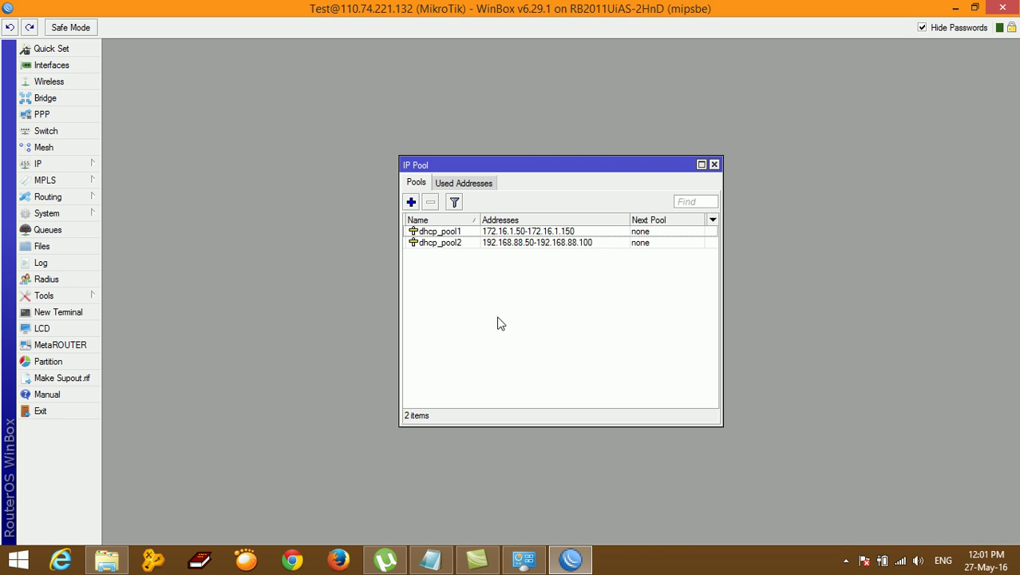
pyautogui.click(411, 202)
pyautogui.click(539, 256)
pyautogui.moveTo(539, 256); pyautogui.dragTo(411, 255)
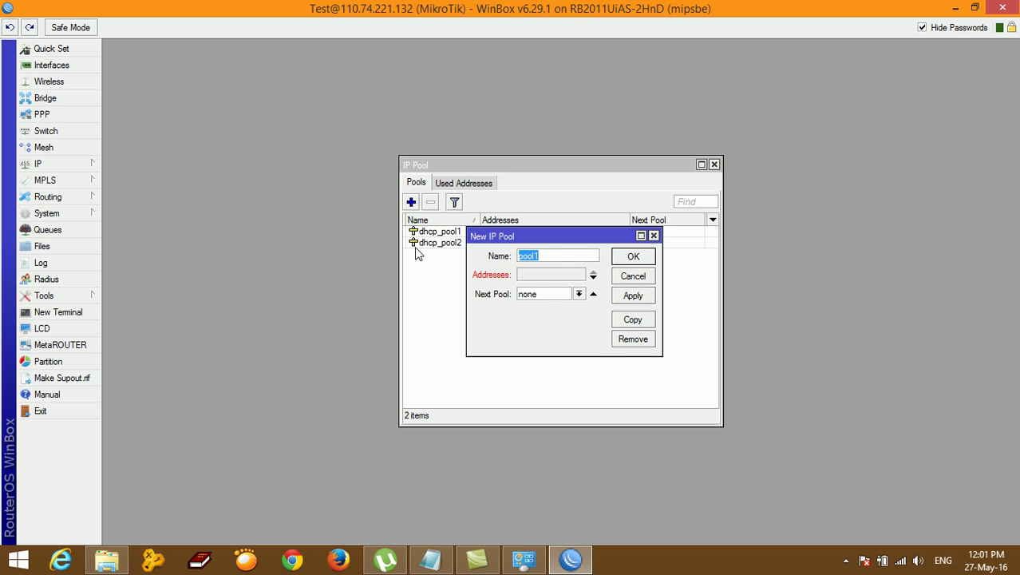
pyautogui.write('L2tp_Poo')
pyautogui.click(535, 274)
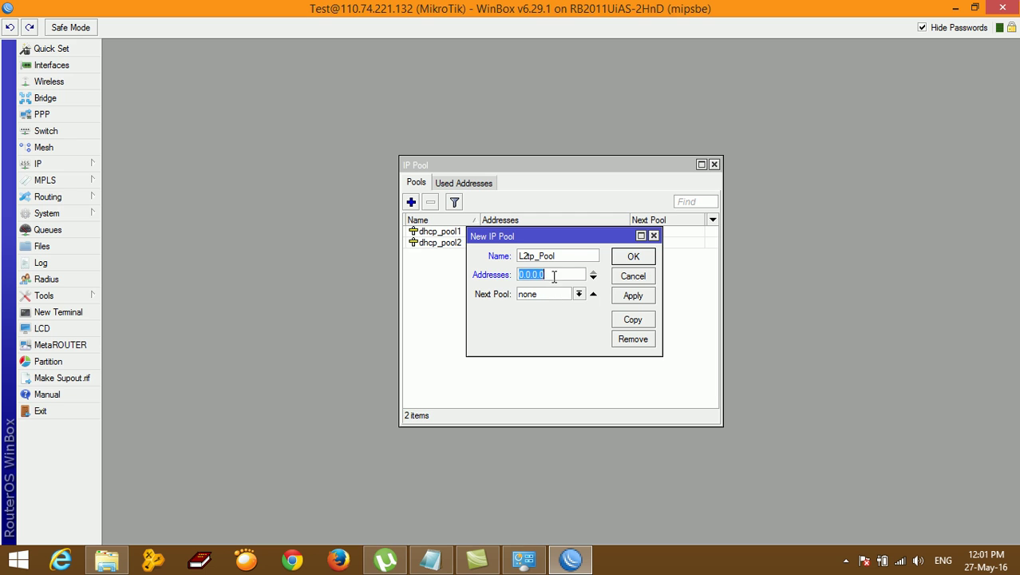
pyautogui.doubleClick(535, 274)
pyautogui.write('192.168.10.')
# Step: Finish the L2TP_Pool name, set addresses 192.168.10.5-192.168.10.10, and save the pool
pyautogui.click(431, 559)
pyautogui.click(431, 559)
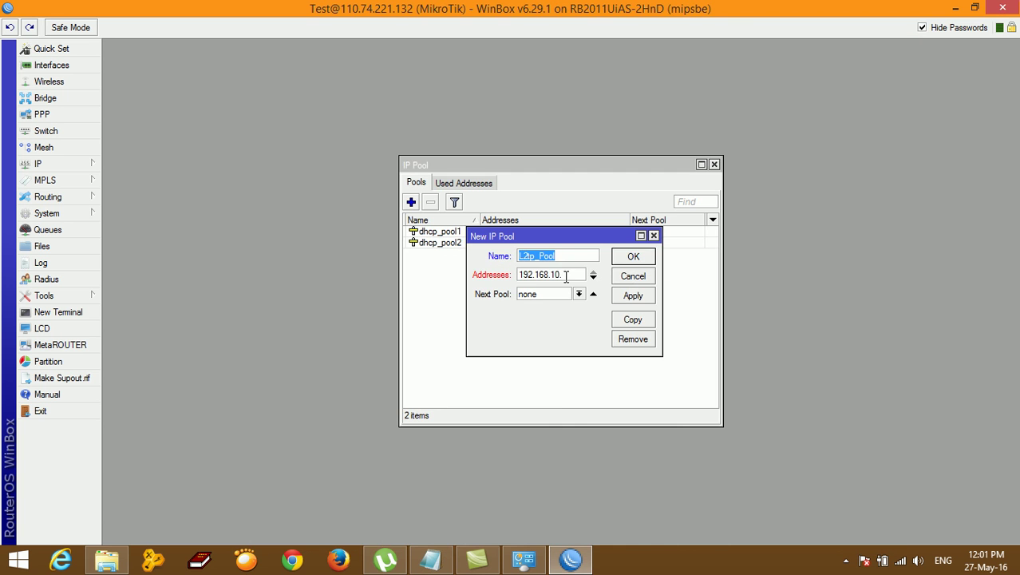
pyautogui.press('BackSpace')
pyautogui.write('Poo')
pyautogui.click(572, 273)
pyautogui.write('192.168.10.5-192.1')
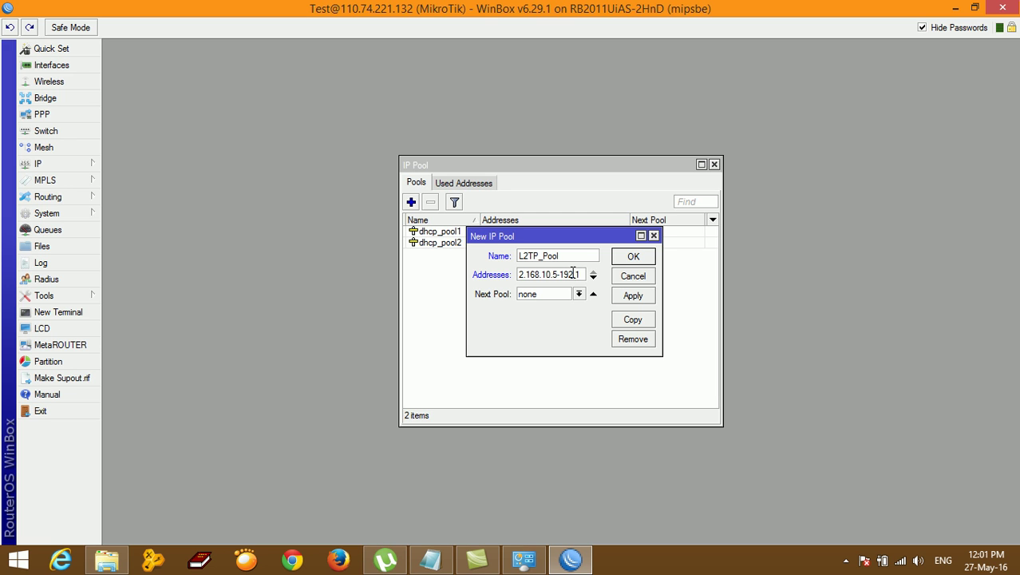
pyautogui.write('68.10.10')
pyautogui.click(431, 559)
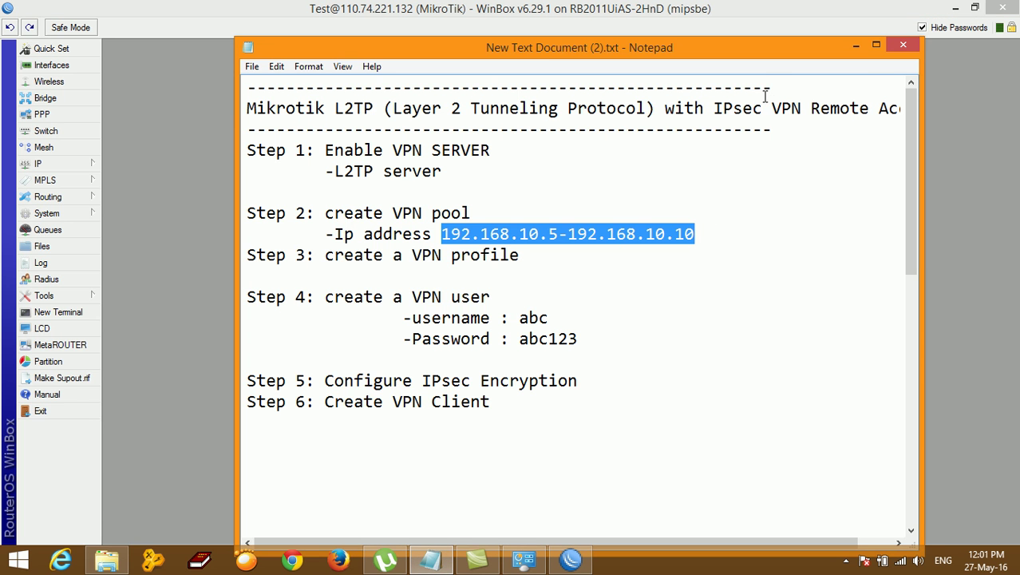
pyautogui.click(856, 45)
pyautogui.click(634, 302)
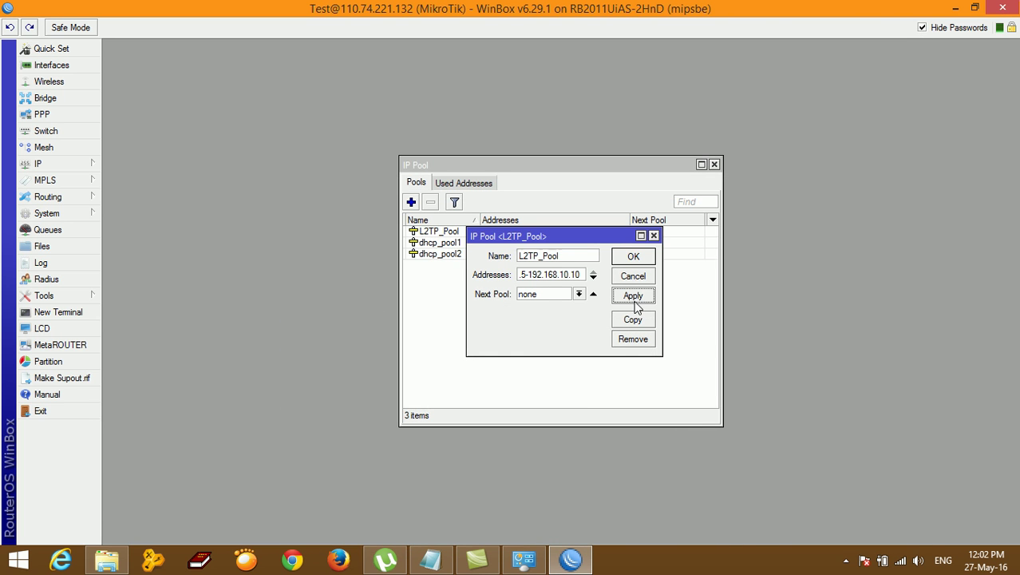
pyautogui.click(637, 256)
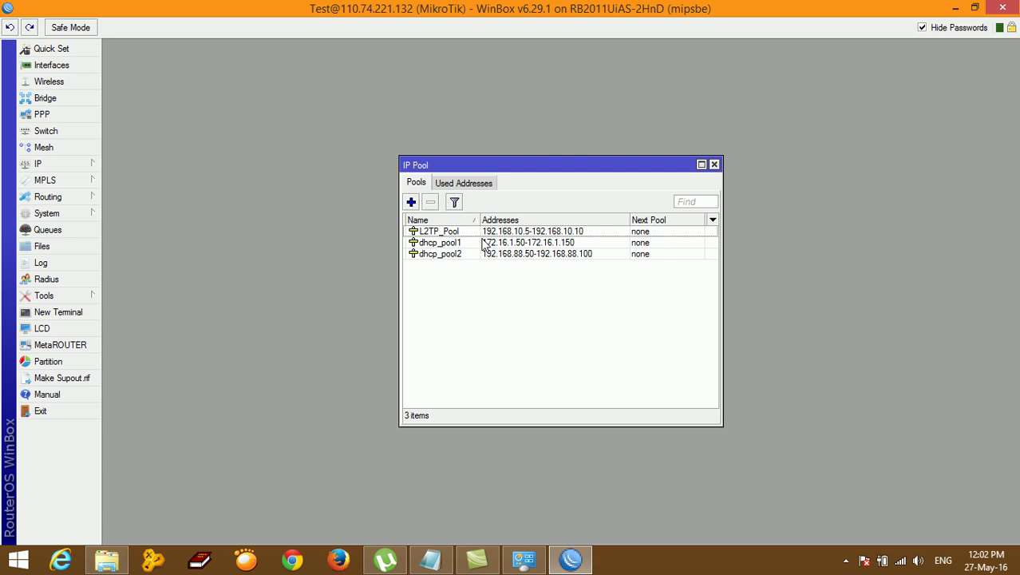
pyautogui.click(458, 232)
# Step: In the Notepad plan, mark Step 2 as done and highlight the next step, creating a VPN profile
pyautogui.click(431, 559)
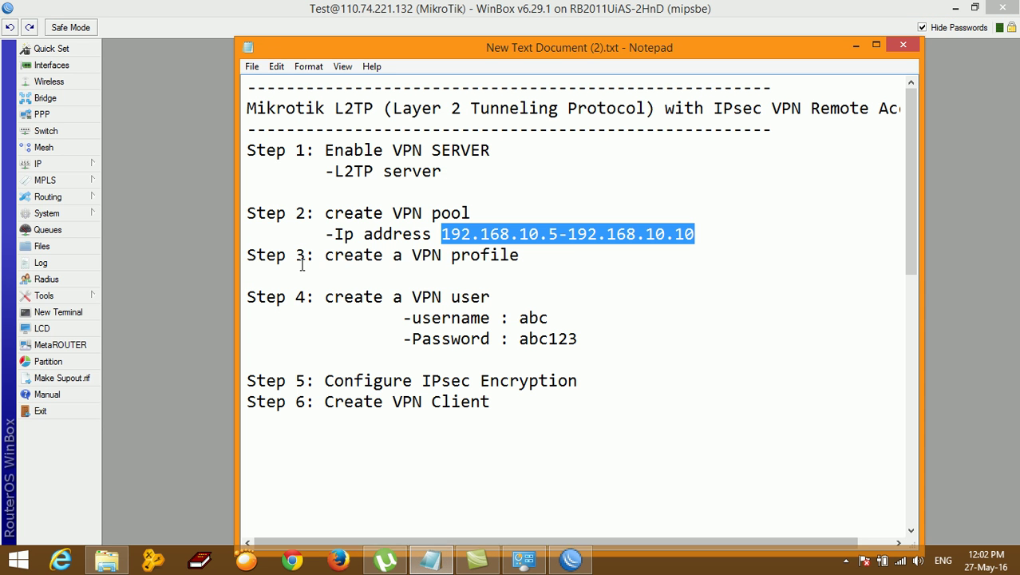
pyautogui.click(324, 234)
pyautogui.click(251, 213)
pyautogui.moveTo(260, 213); pyautogui.dragTo(717, 233)
pyautogui.click(569, 318)
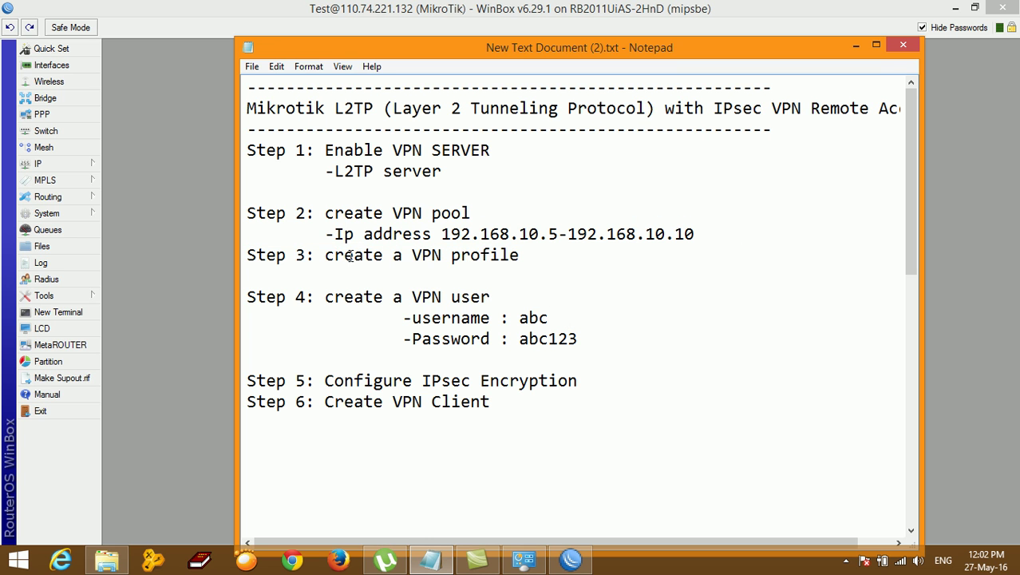
pyautogui.moveTo(326, 255); pyautogui.dragTo(520, 255)
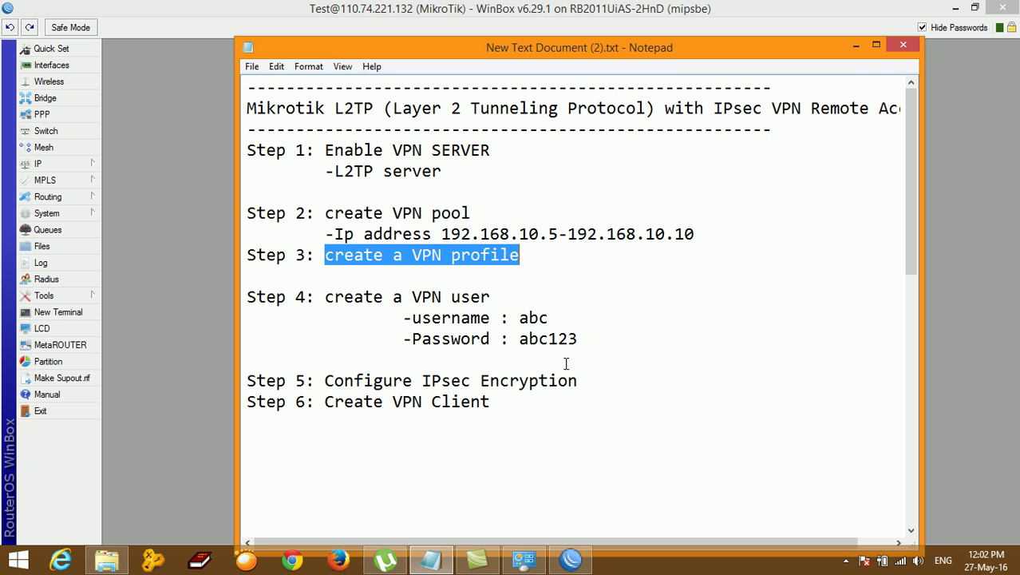
# Step: Close the IP Pool list and add a new profile under PPP > Profiles
pyautogui.click(854, 48)
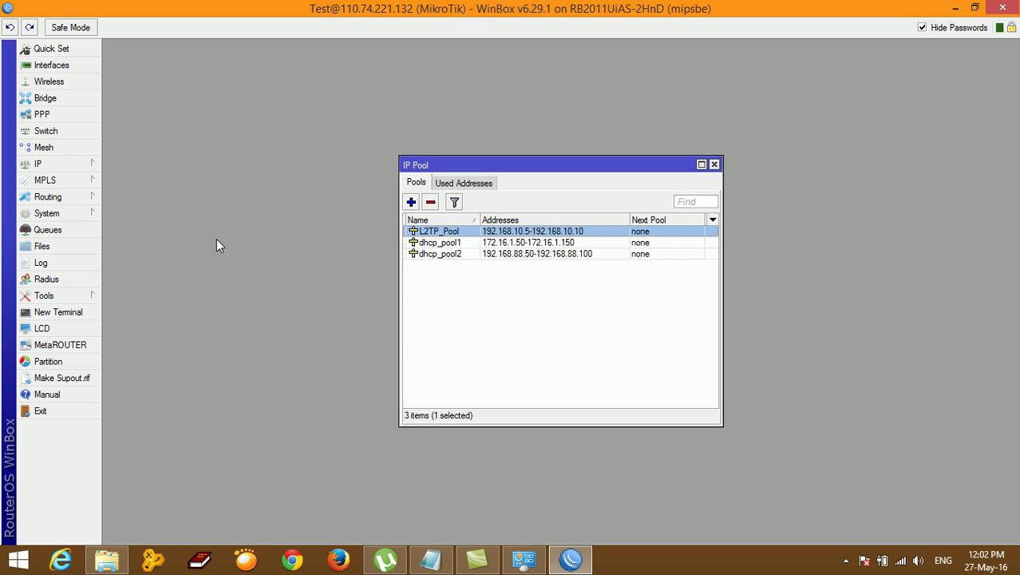
pyautogui.click(713, 164)
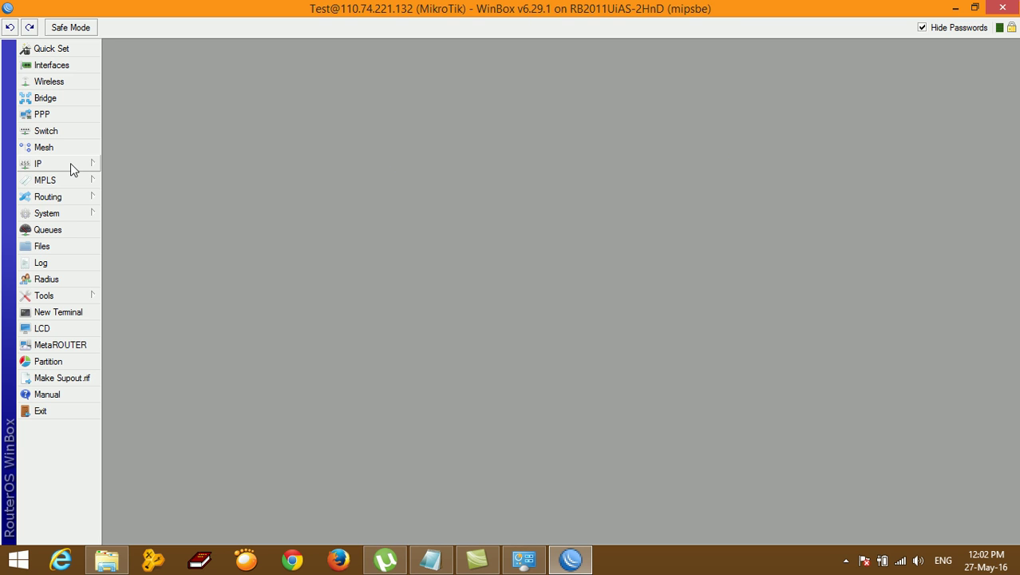
pyautogui.click(58, 115)
pyautogui.click(431, 183)
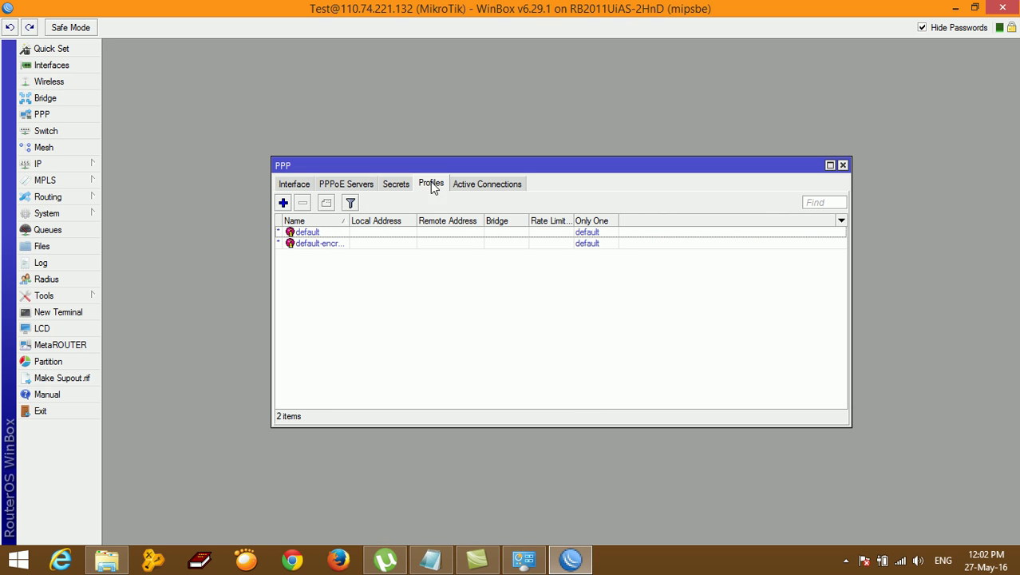
pyautogui.click(283, 203)
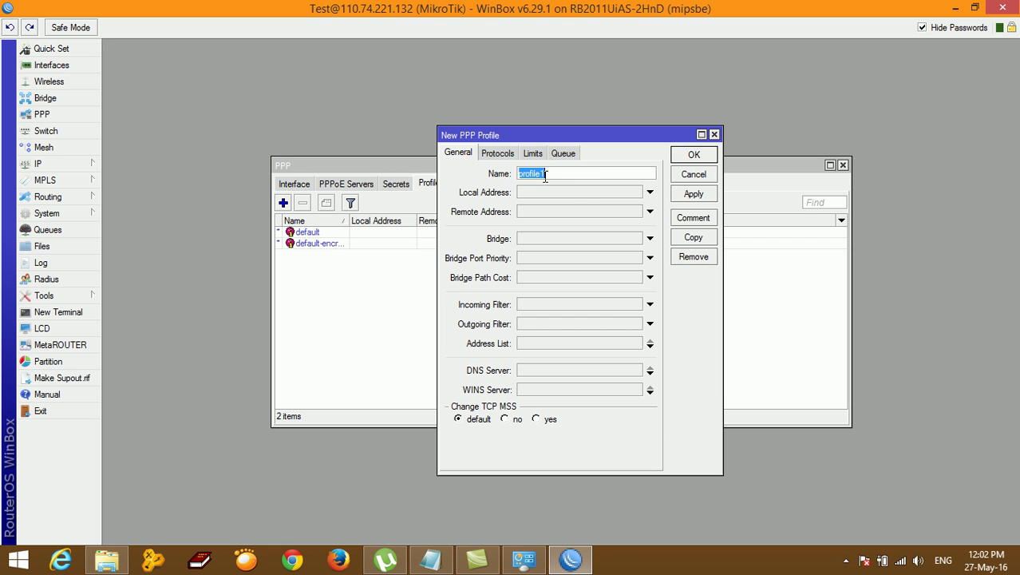
# Step: Name the new PPP profile L2TP_Profile
pyautogui.moveTo(568, 173); pyautogui.dragTo(451, 169)
pyautogui.press('BackSpace')
pyautogui.write('L2P')
pyautogui.press('BackSpace')
pyautogui.write('TP_Pri')
pyautogui.press('BackSpace')
pyautogui.write('ofile')
# Step: Set the profile's local address to 172.16.1.1 and remote addresses from L2TP_Pool
pyautogui.click(576, 192)
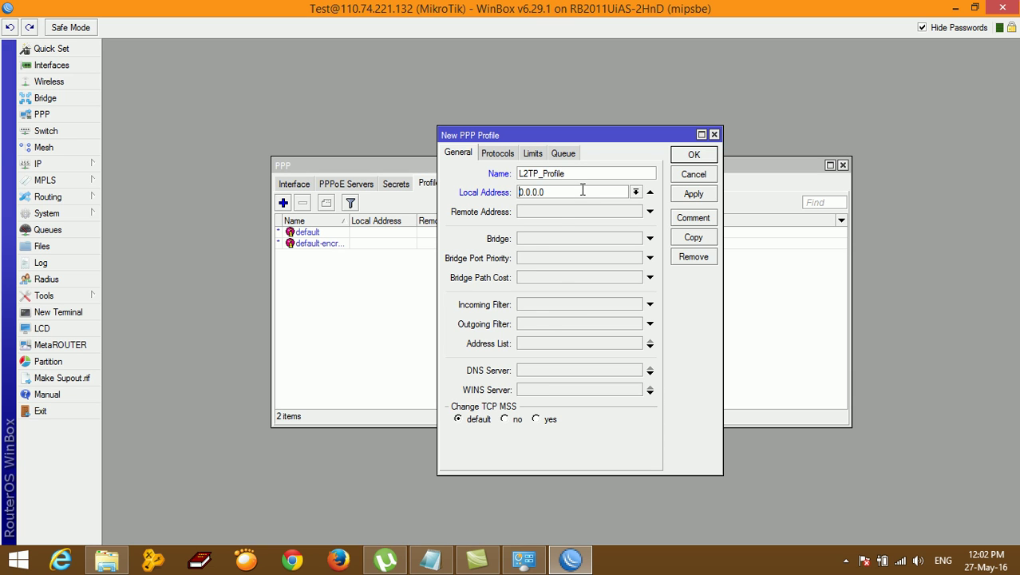
pyautogui.write('172.16.1.17.1.1')
pyautogui.click(545, 213)
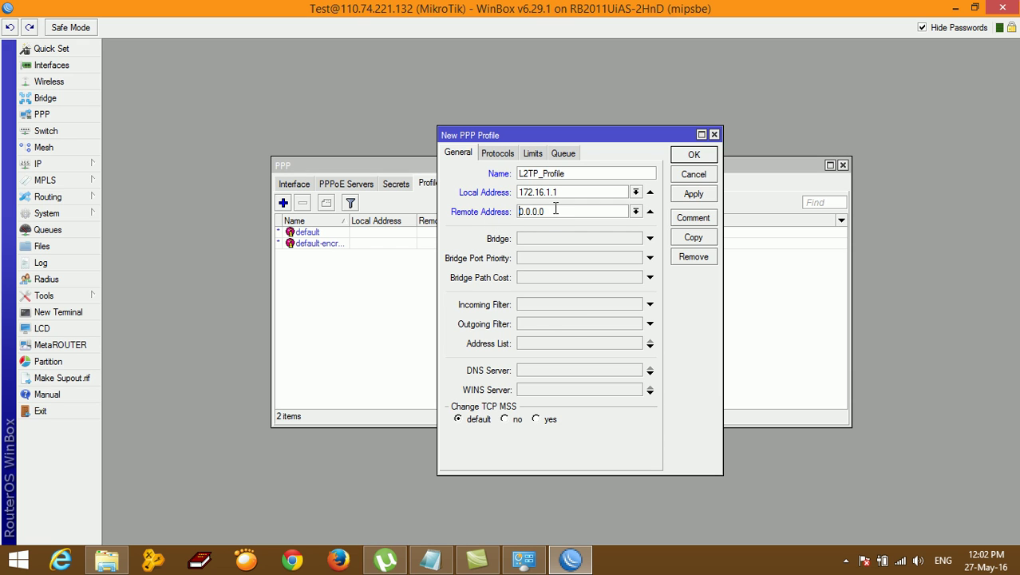
pyautogui.click(637, 213)
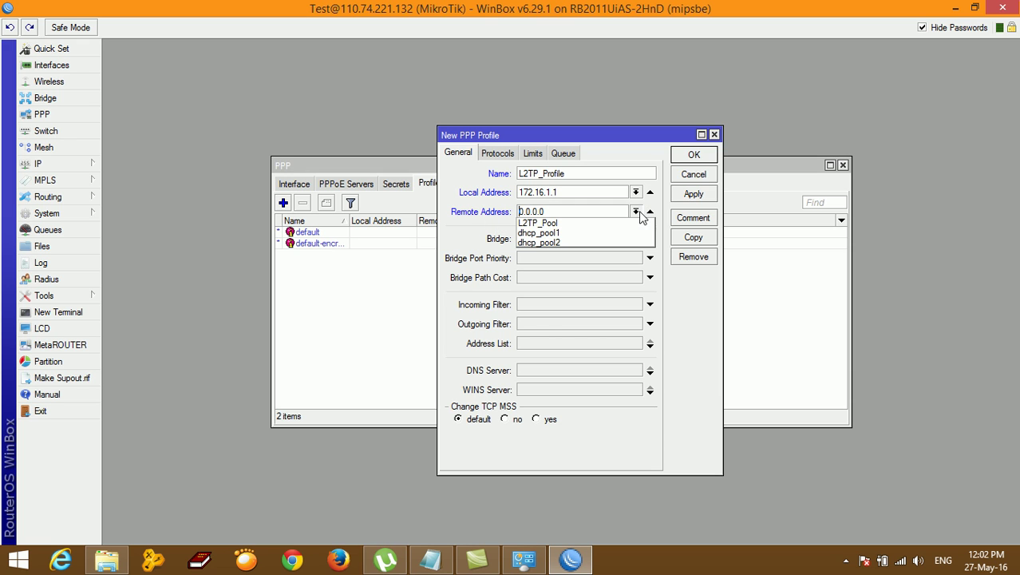
pyautogui.click(534, 224)
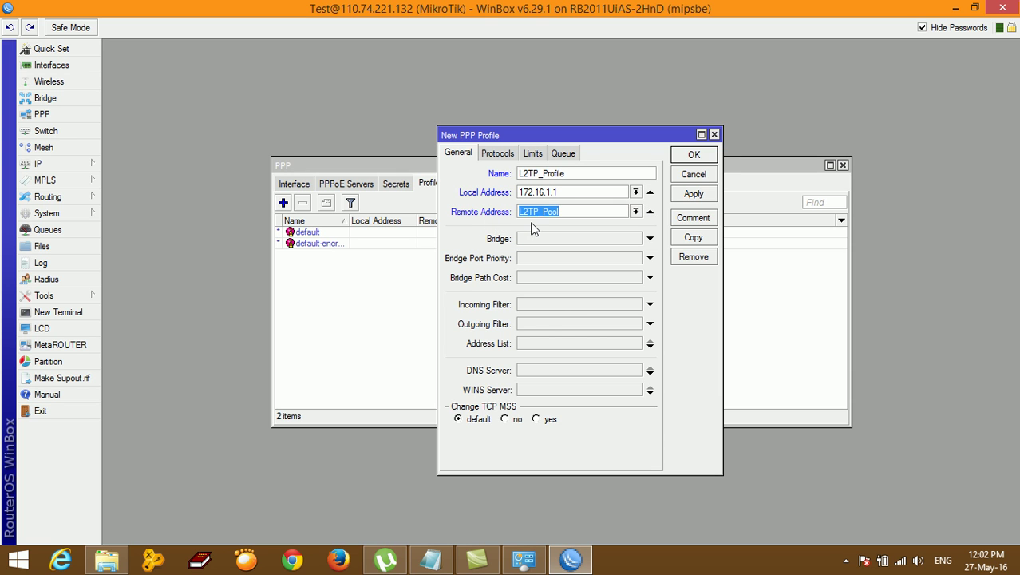
# Step: Set the DNS server to 8.8.8.8 and save the profile with Apply and OK
pyautogui.click(567, 370)
pyautogui.click(544, 370)
pyautogui.hotkey('ctrl', 'a')
pyautogui.write('8')
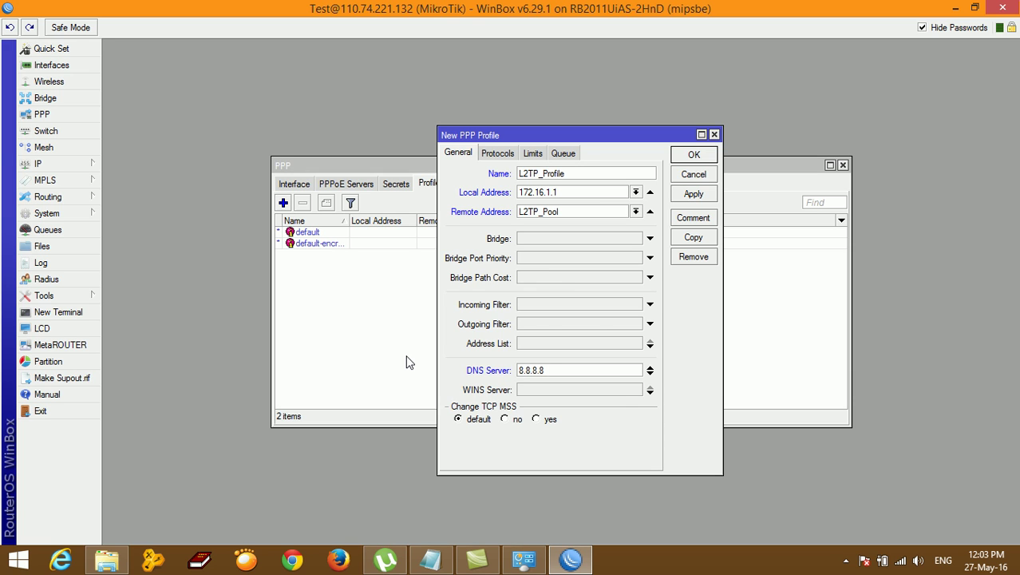
pyautogui.click(694, 195)
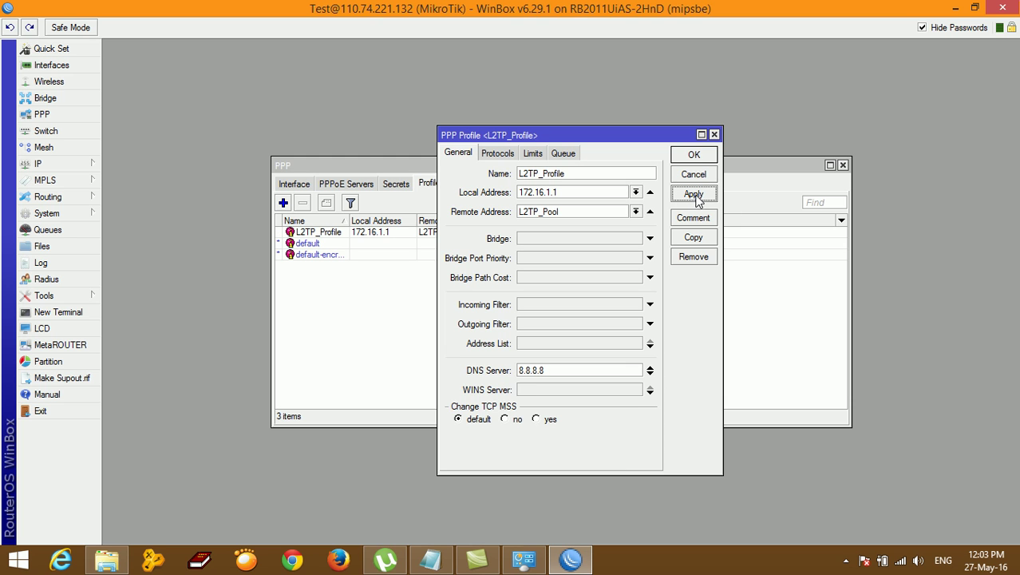
pyautogui.click(693, 158)
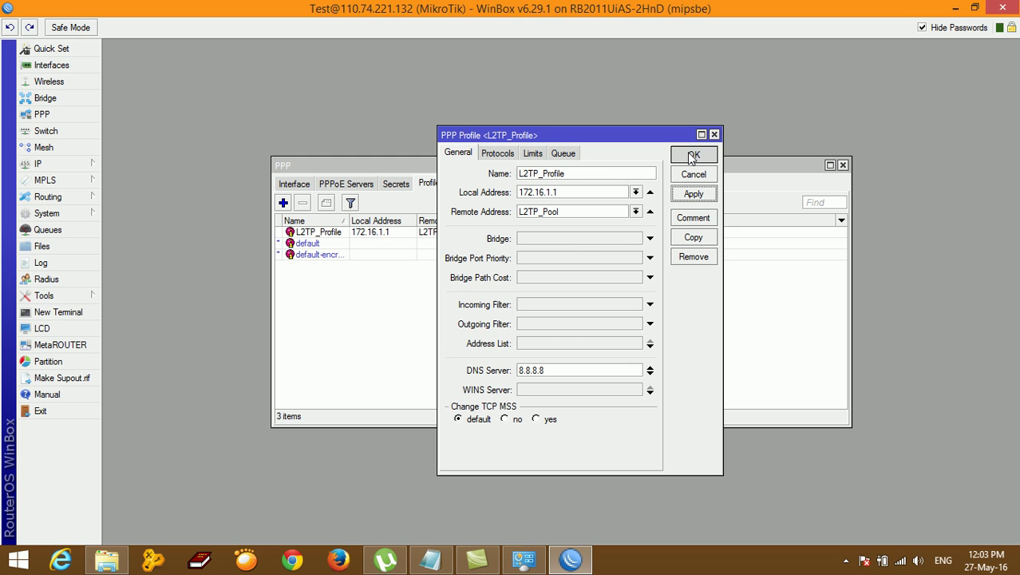
pyautogui.click(431, 559)
# Step: In the notes, mark Step 3 as done and highlight the VPN user's username and password
pyautogui.click(372, 277)
pyautogui.moveTo(247, 255); pyautogui.dragTo(545, 255)
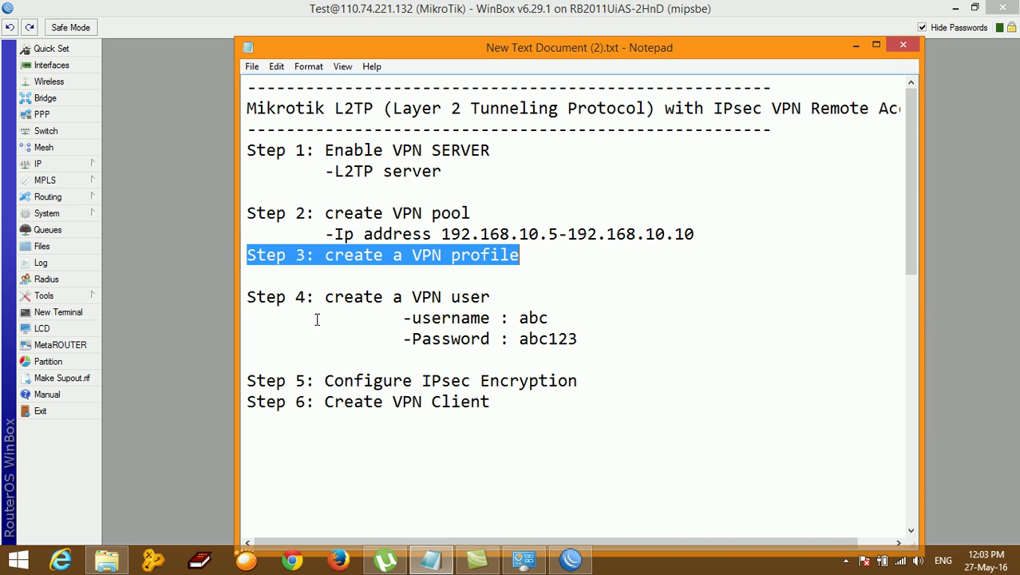
pyautogui.moveTo(327, 297); pyautogui.dragTo(498, 294)
pyautogui.click(494, 315)
pyautogui.moveTo(402, 318); pyautogui.dragTo(576, 339)
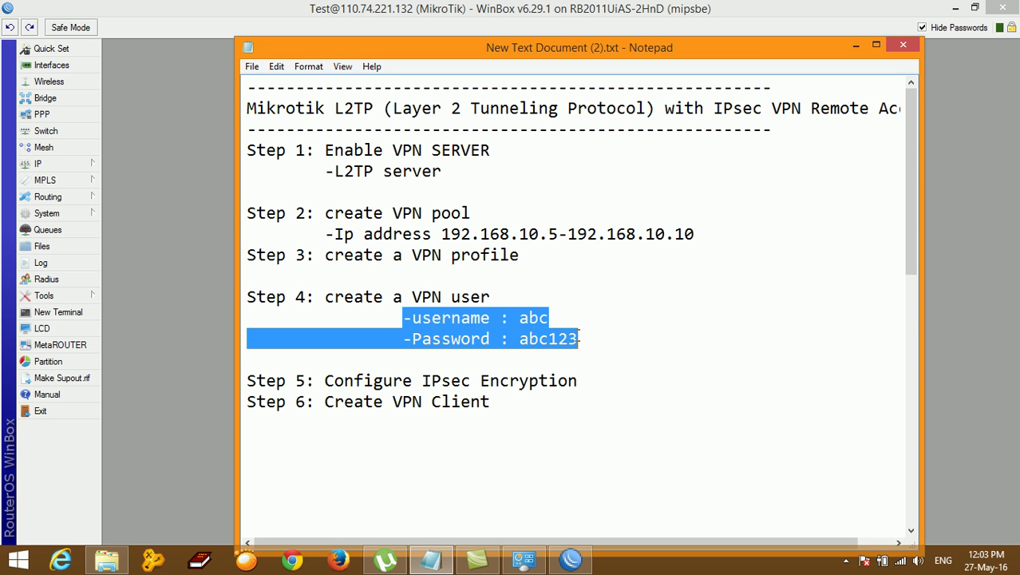
pyautogui.click(591, 345)
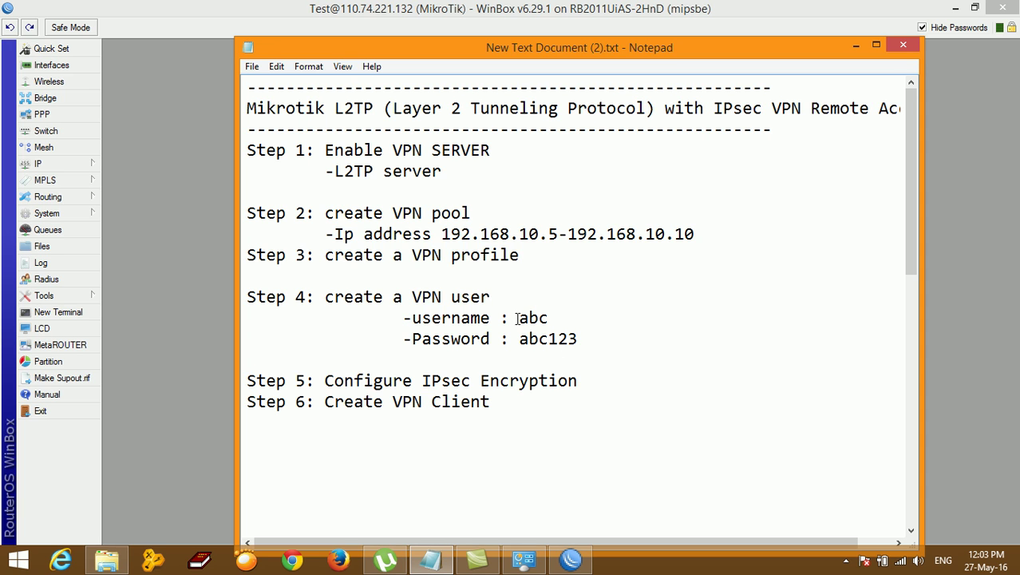
pyautogui.moveTo(517, 317); pyautogui.dragTo(577, 321)
pyautogui.moveTo(519, 338); pyautogui.dragTo(628, 340)
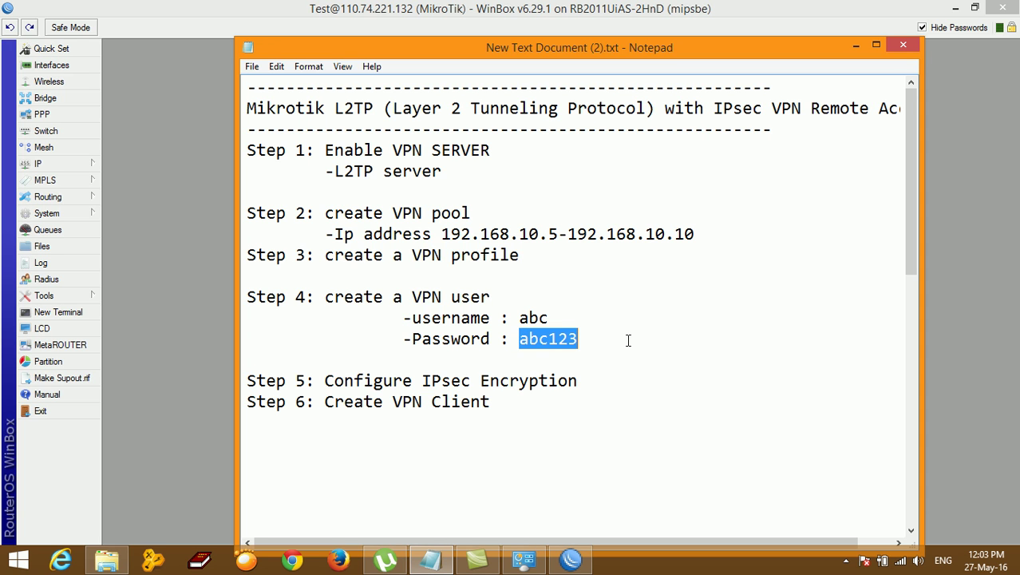
pyautogui.moveTo(519, 318); pyautogui.dragTo(582, 342)
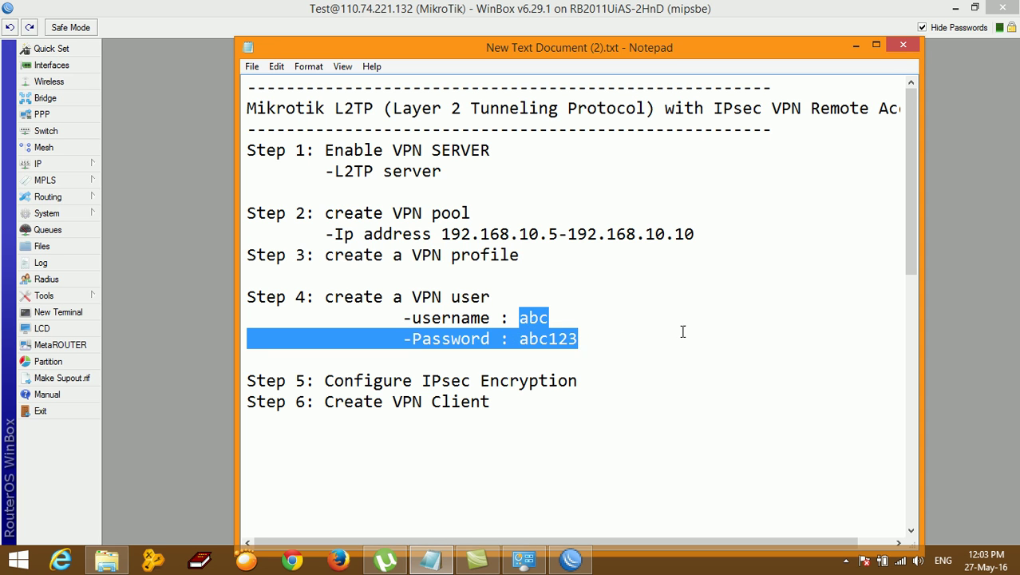
# Step: Reopen PPP > Secrets in WinBox and start a new secret
pyautogui.moveTo(570, 560)
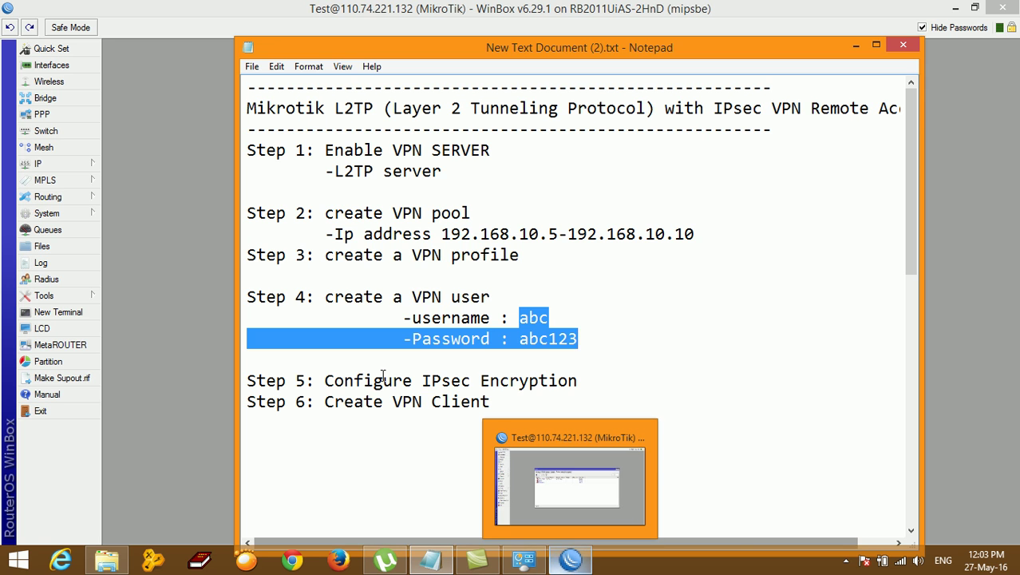
pyautogui.click(508, 501)
pyautogui.click(400, 184)
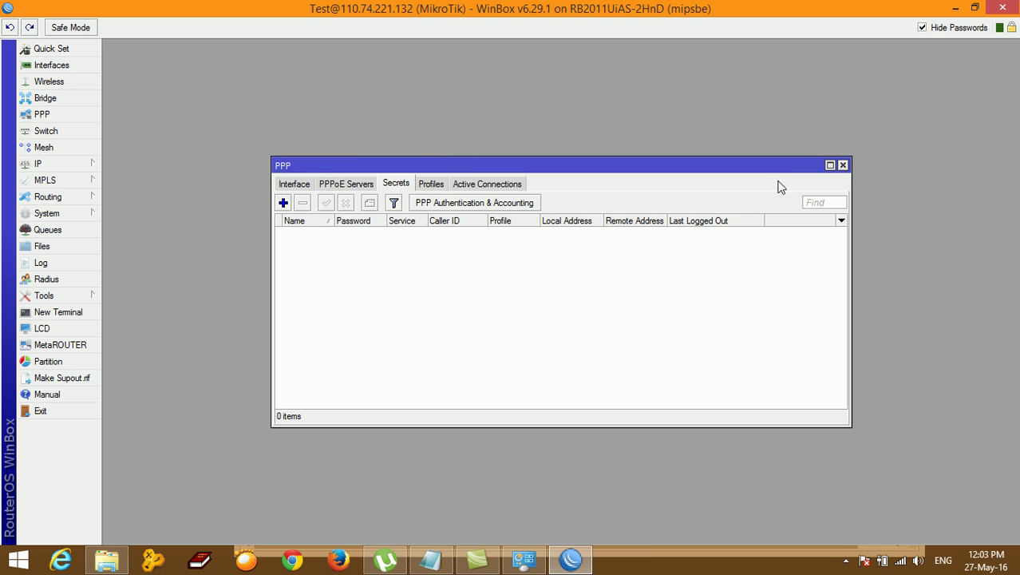
pyautogui.click(843, 165)
pyautogui.click(41, 116)
pyautogui.click(399, 186)
pyautogui.click(283, 204)
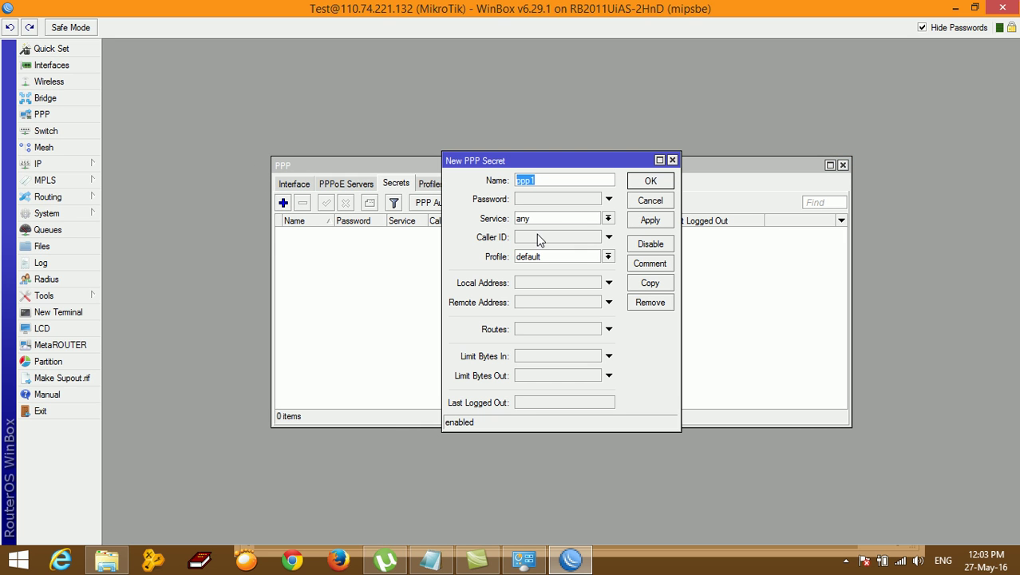
# Step: Check the notes, then enter the VPN user's name and password in the secret
pyautogui.click(439, 563)
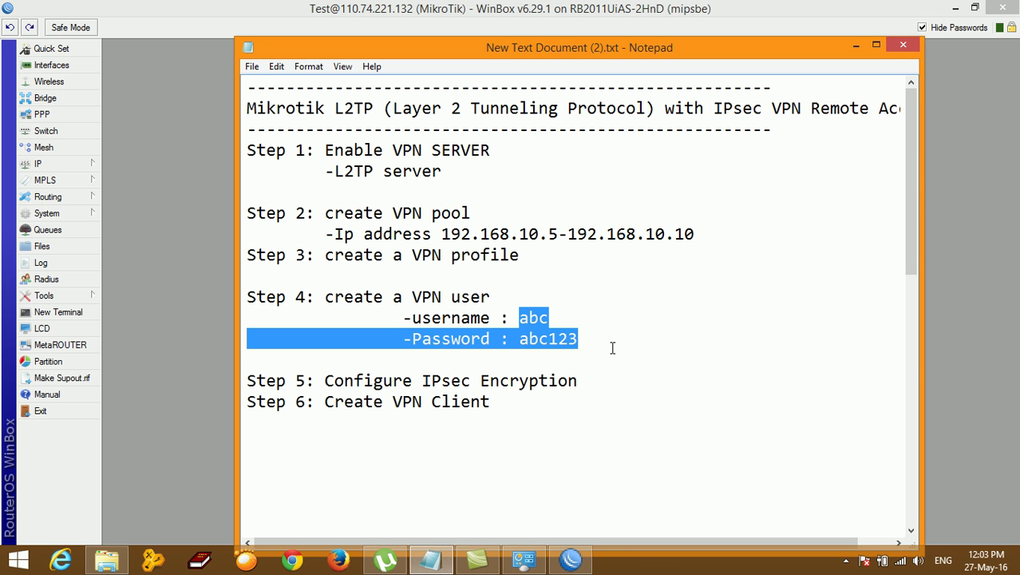
pyautogui.click(431, 561)
pyautogui.write('a')
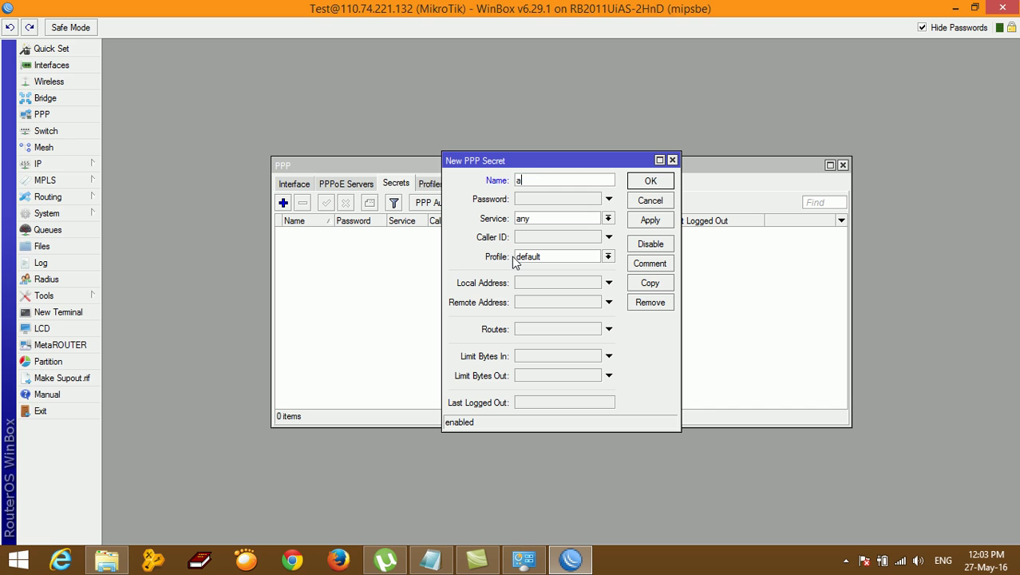
pyautogui.write('bc')
pyautogui.click(537, 205)
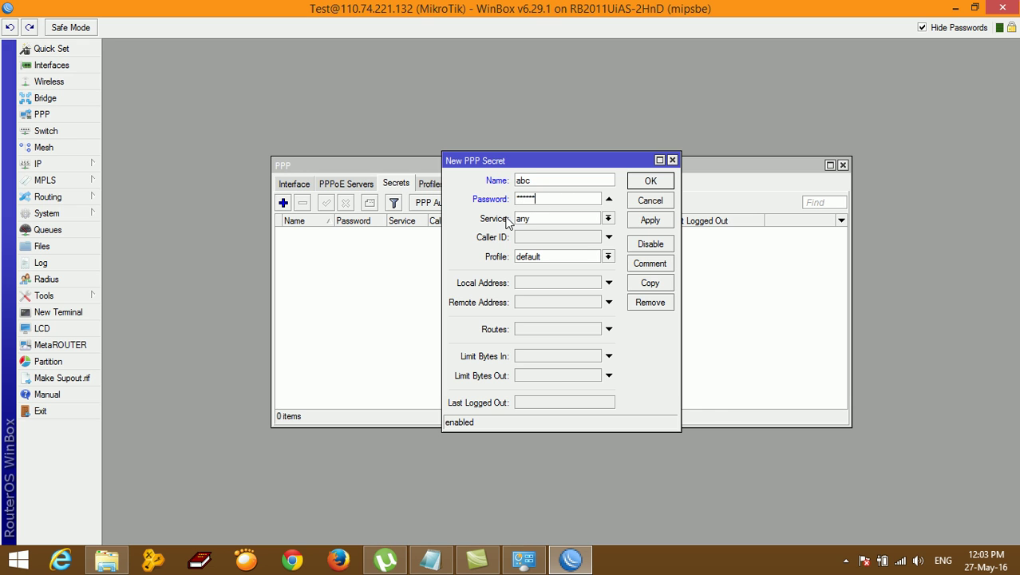
# Step: Set service to l2tp and profile to L2TP_Profile, save the secret and close PPP
pyautogui.click(541, 221)
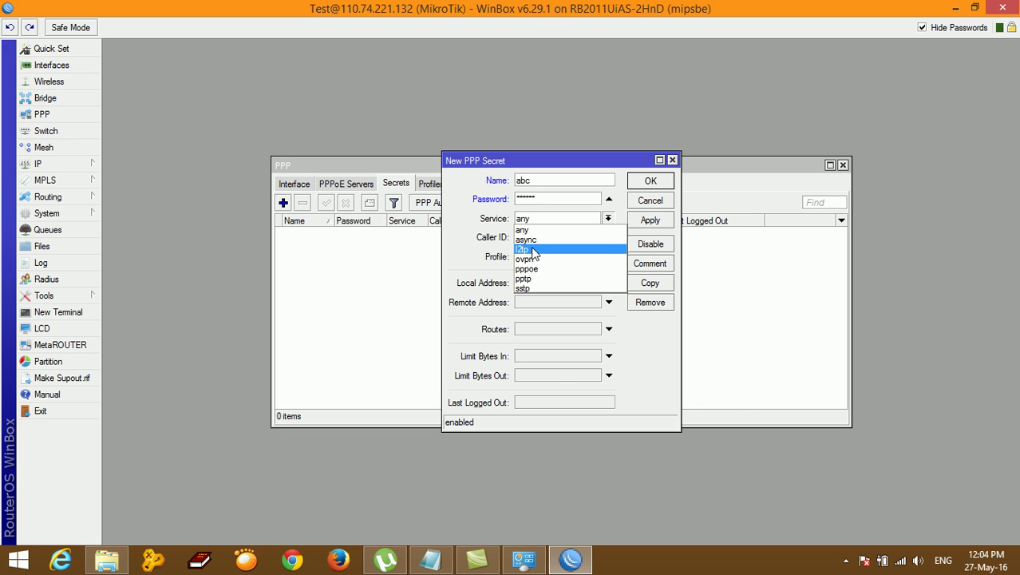
pyautogui.click(532, 252)
pyautogui.click(535, 223)
pyautogui.click(528, 242)
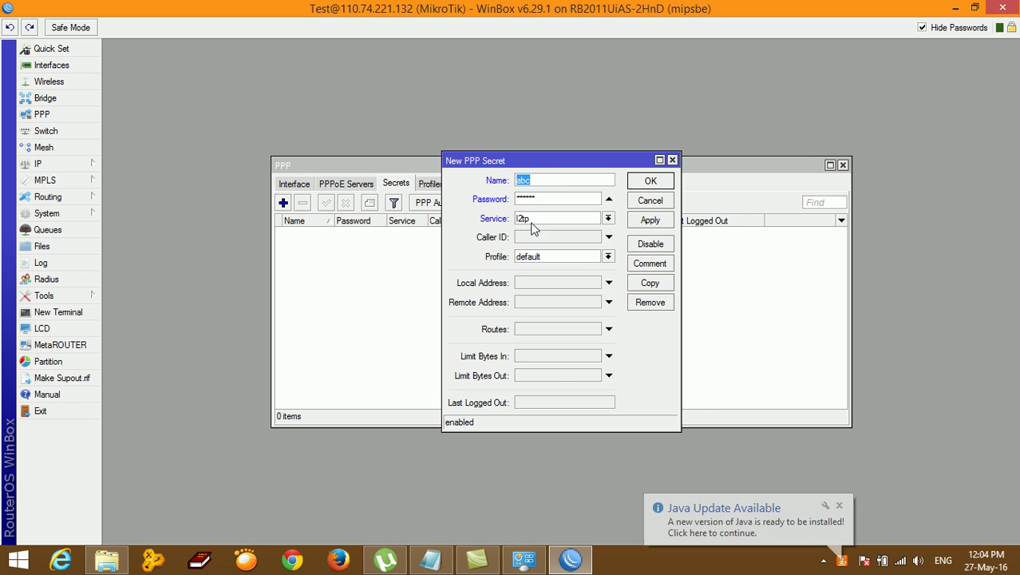
pyautogui.click(535, 223)
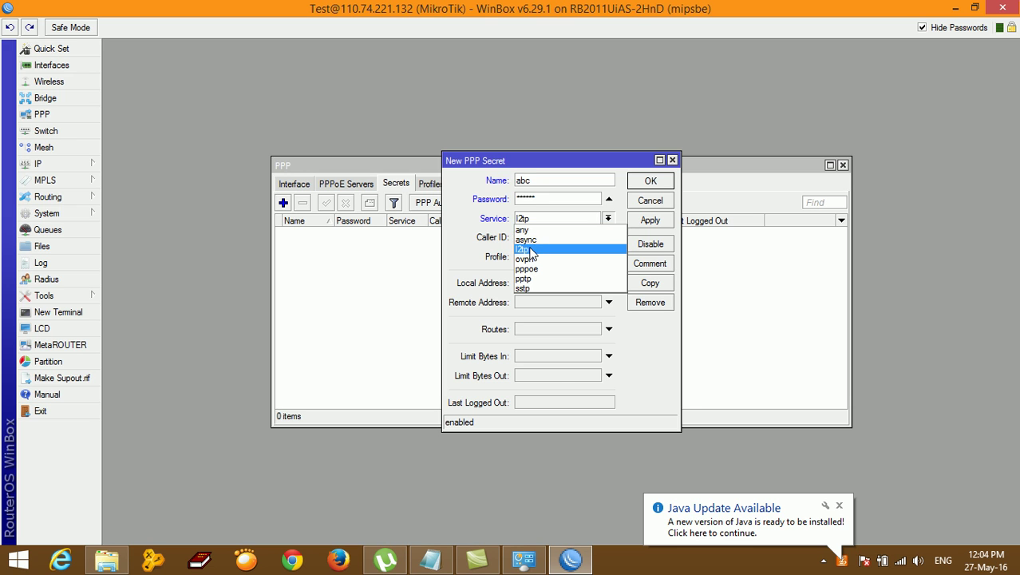
pyautogui.click(533, 249)
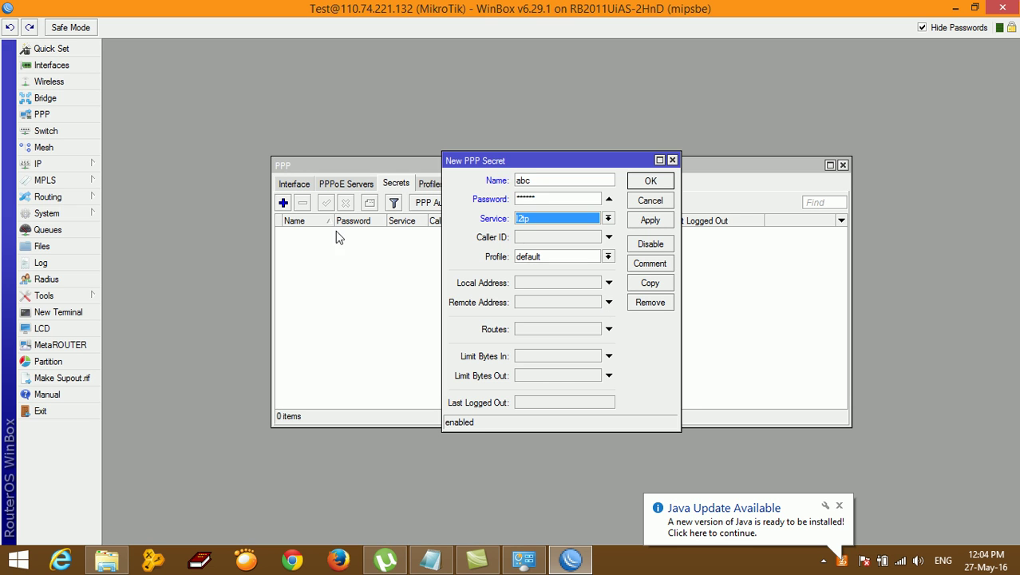
pyautogui.click(609, 256)
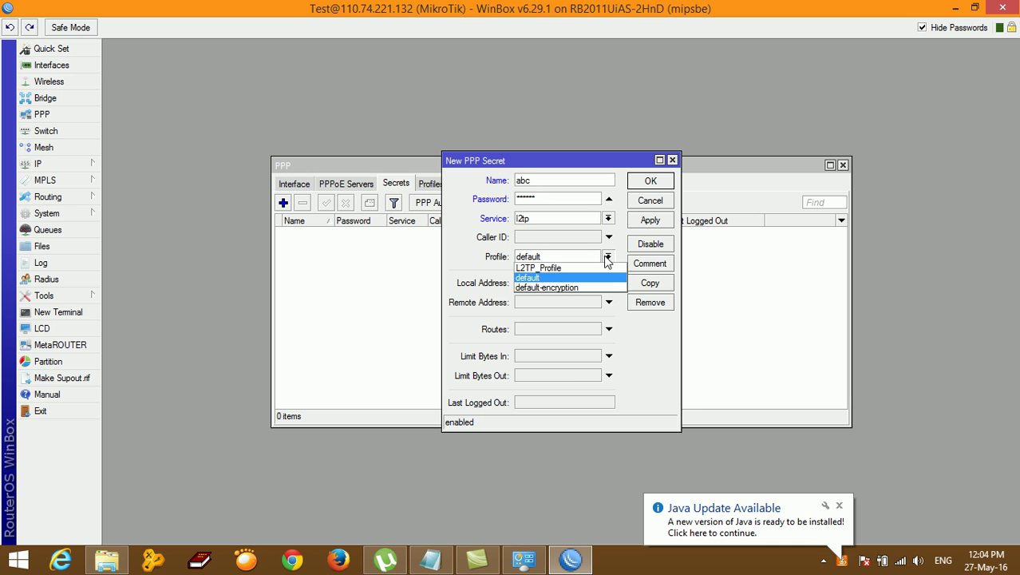
pyautogui.click(552, 270)
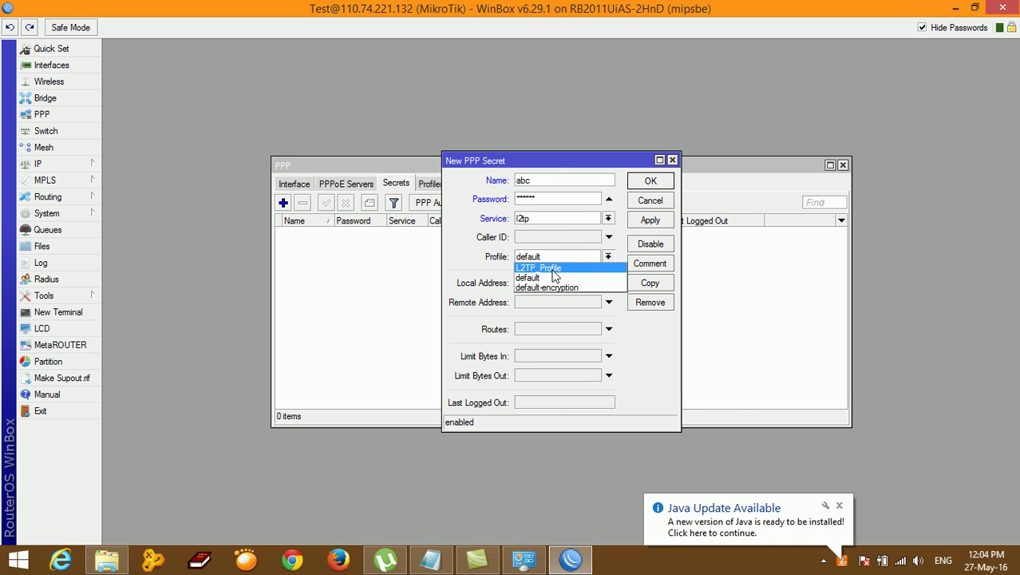
pyautogui.click(649, 223)
pyautogui.click(652, 184)
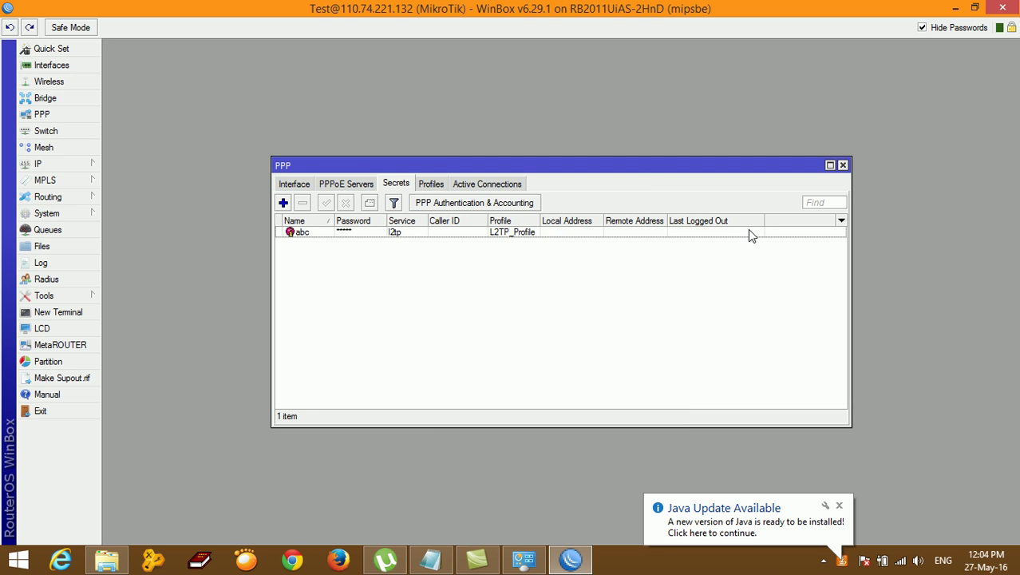
pyautogui.click(842, 166)
# Step: Bring up the notes and select the Step 4 user details block
pyautogui.click(432, 560)
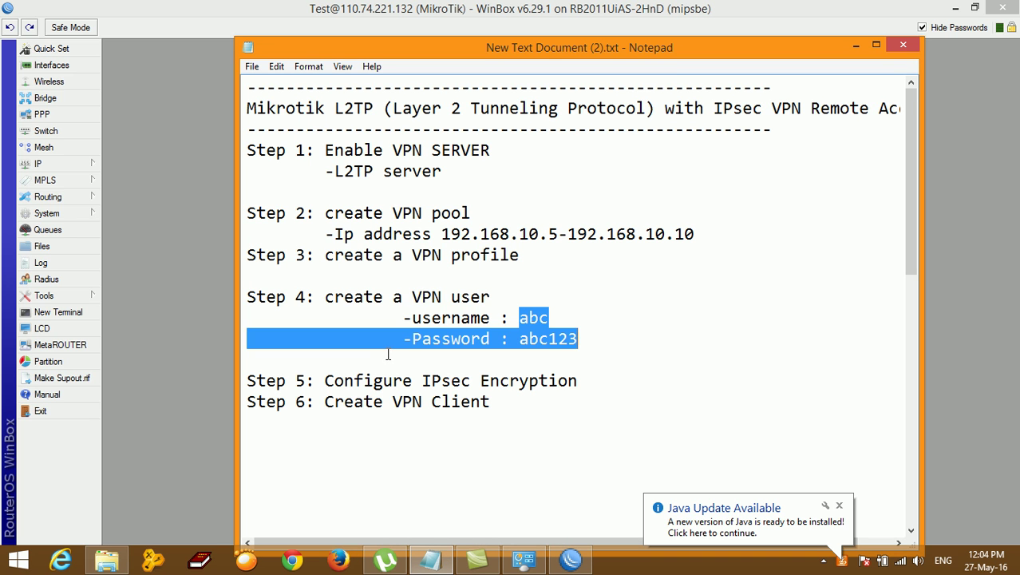
pyautogui.click(389, 326)
pyautogui.moveTo(247, 297); pyautogui.dragTo(635, 348)
pyautogui.click(591, 405)
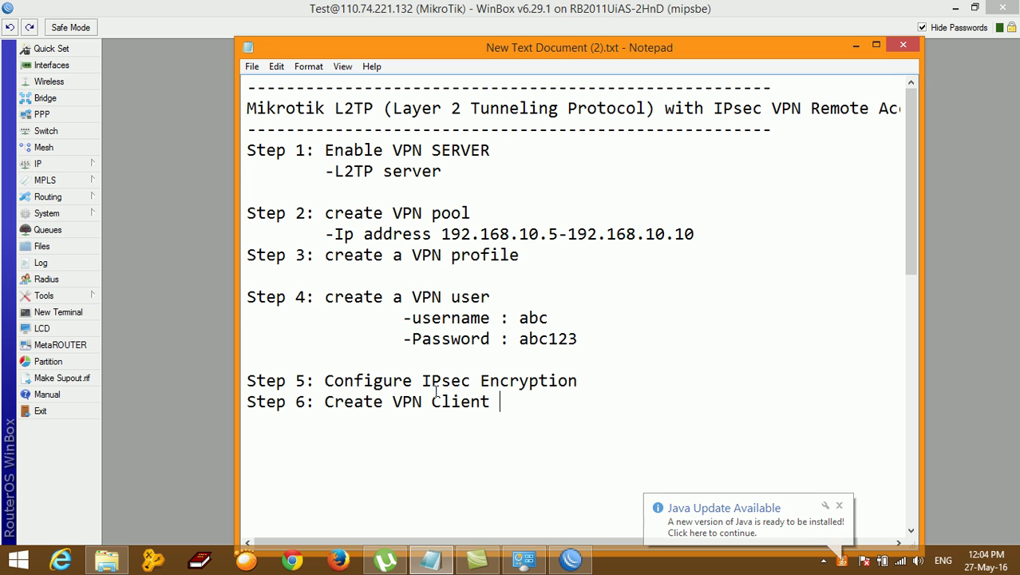
# Step: Add a blank line before Step 6, select IPsec Encryption on Step 5, and minimize Notepad
pyautogui.click(601, 383)
pyautogui.press('Return')
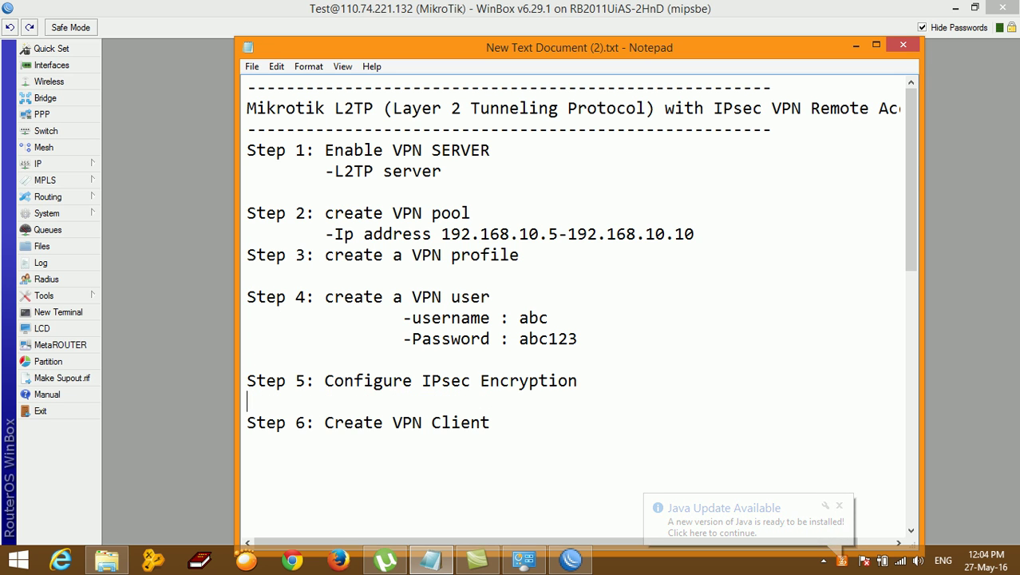
pyautogui.moveTo(324, 381); pyautogui.dragTo(581, 380)
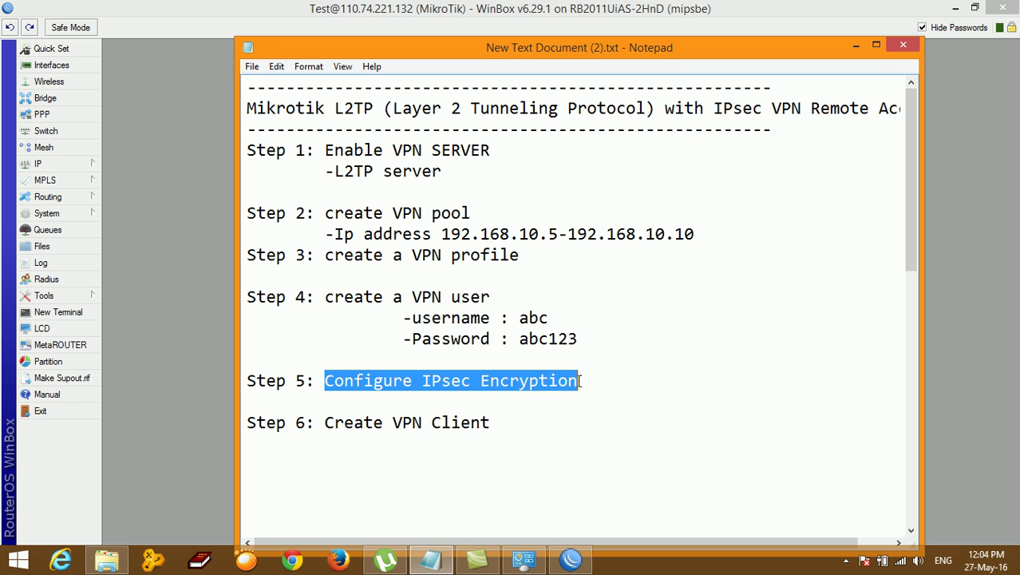
pyautogui.click(442, 380)
pyautogui.moveTo(425, 380); pyautogui.dragTo(602, 378)
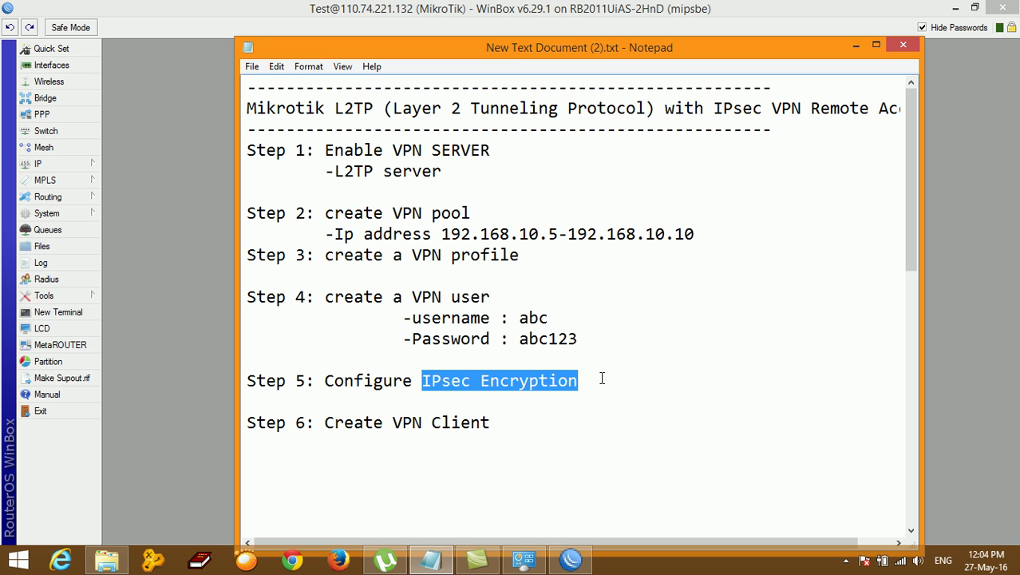
pyautogui.click(856, 45)
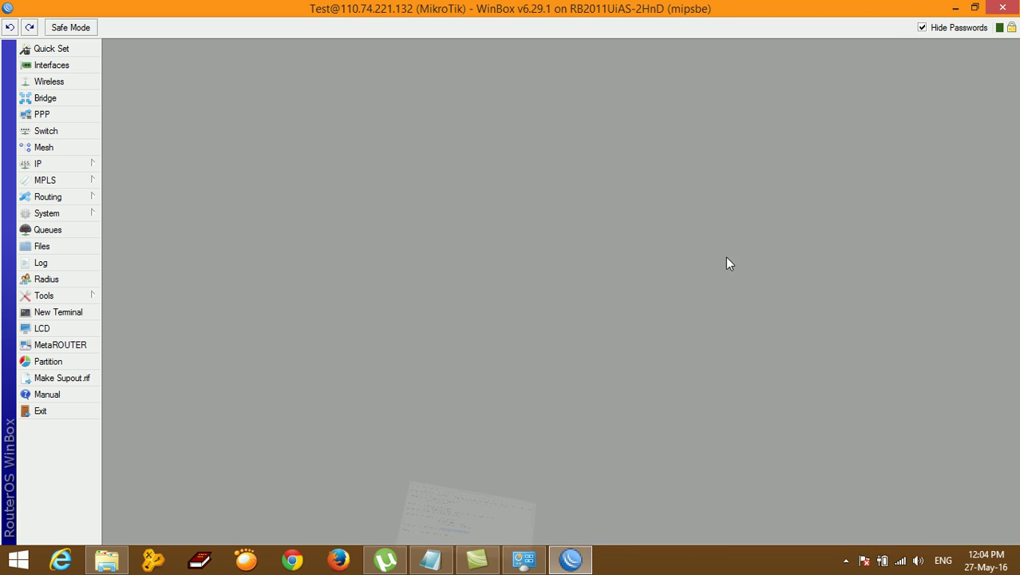
# Step: Open IP > IPsec, inspect the default policy, then add a new peer on the Peers tab
pyautogui.click(72, 162)
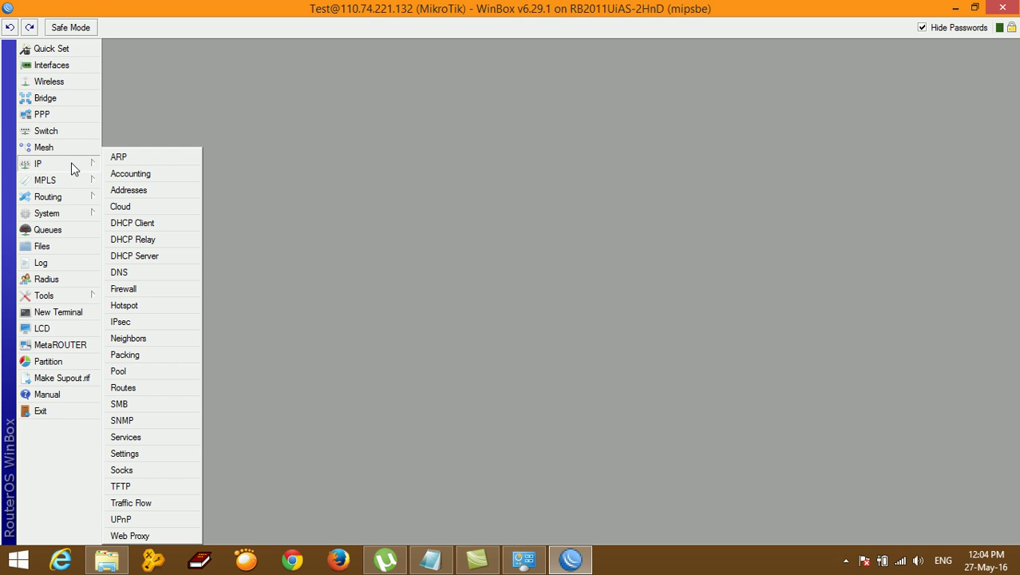
pyautogui.click(128, 325)
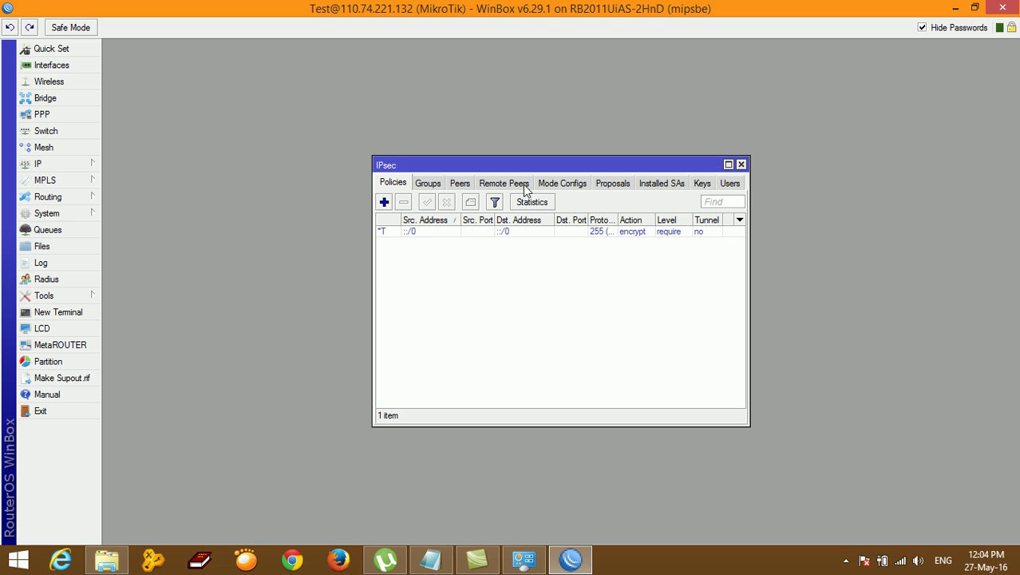
pyautogui.click(464, 184)
pyautogui.click(394, 183)
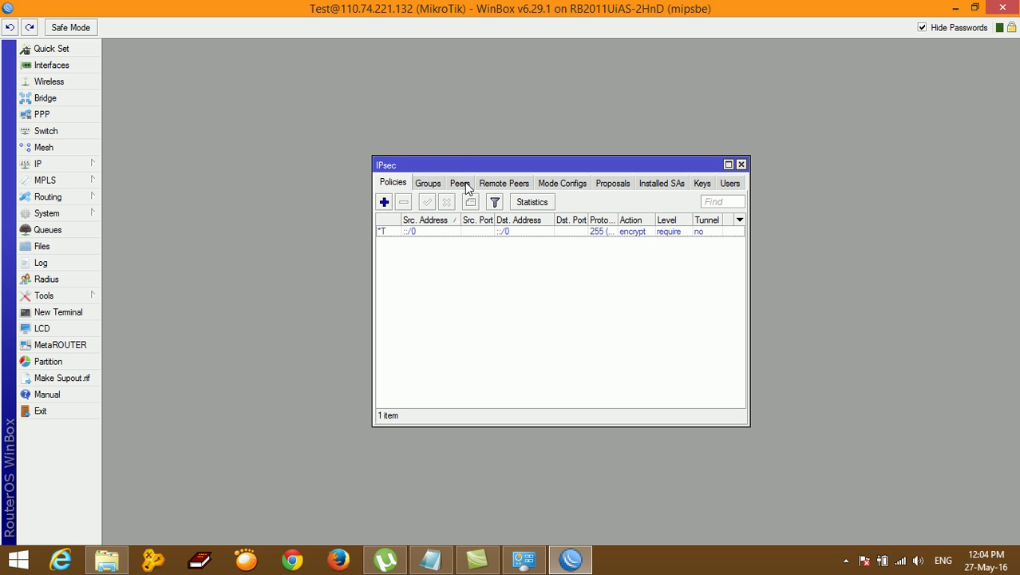
pyautogui.click(462, 188)
pyautogui.click(392, 183)
pyautogui.doubleClick(414, 232)
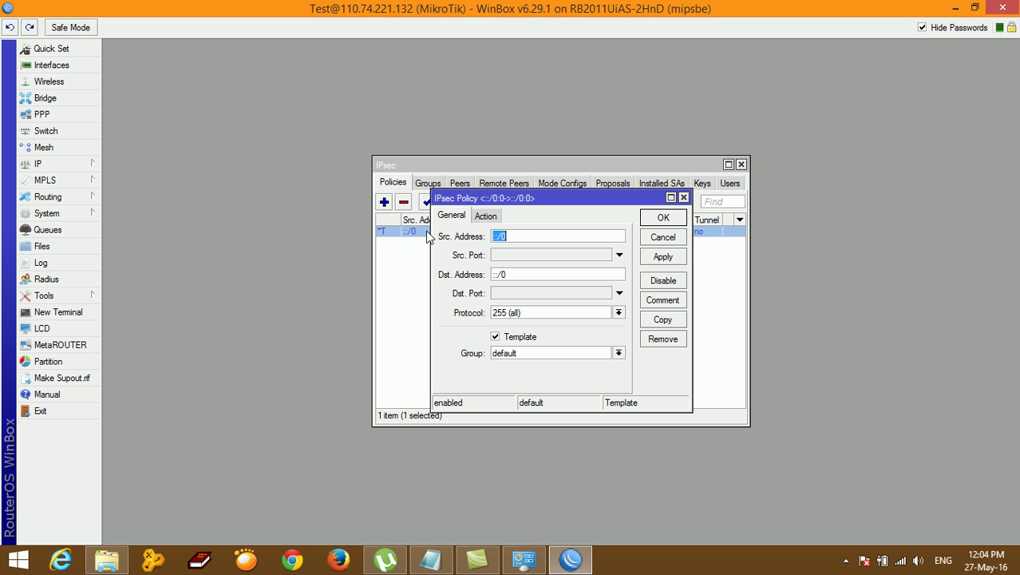
pyautogui.click(653, 237)
pyautogui.click(466, 187)
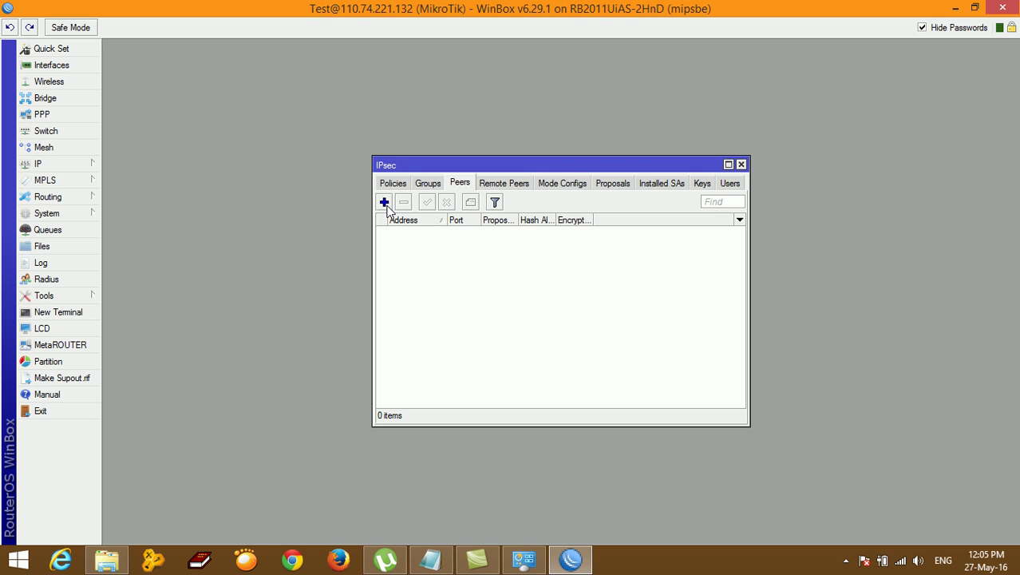
pyautogui.click(385, 204)
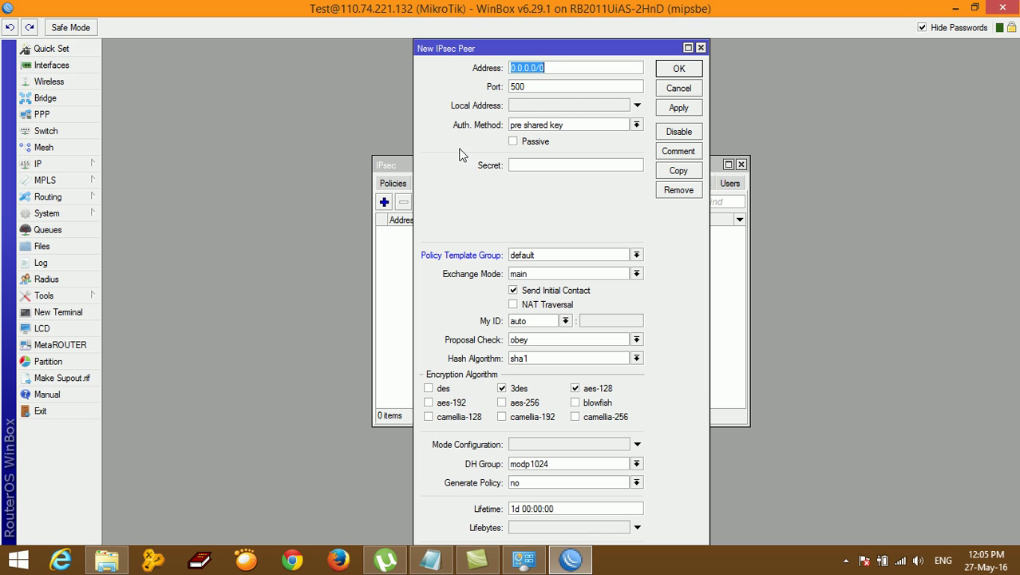
# Step: Enter the pre-shared secret and enable NAT Traversal for the peer
pyautogui.click(527, 164)
pyautogui.doubleClick(527, 165)
pyautogui.click(560, 309)
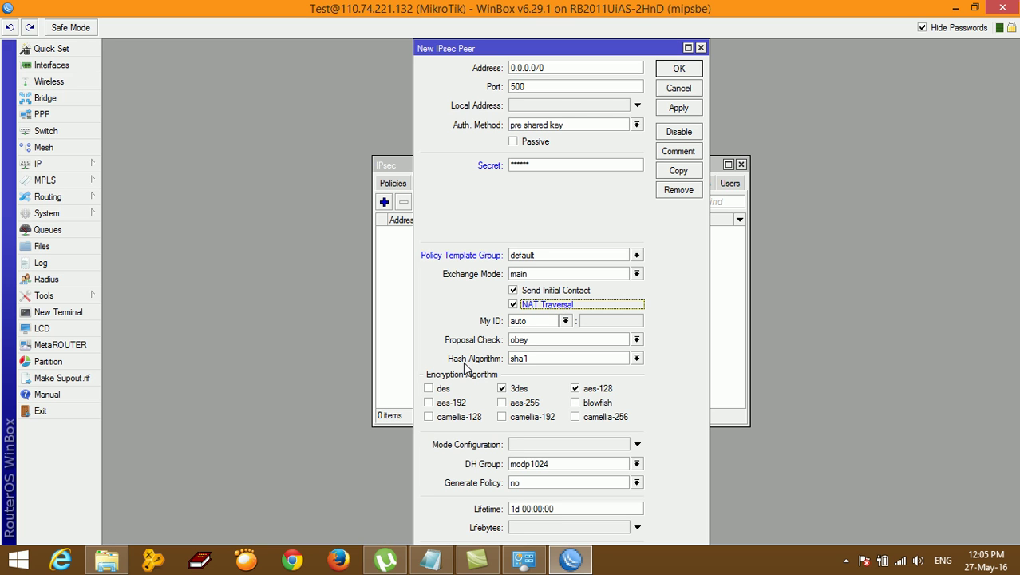
# Step: Keep sha1 as the peer's hash algorithm and dismiss the TuneUp notification
pyautogui.click(593, 359)
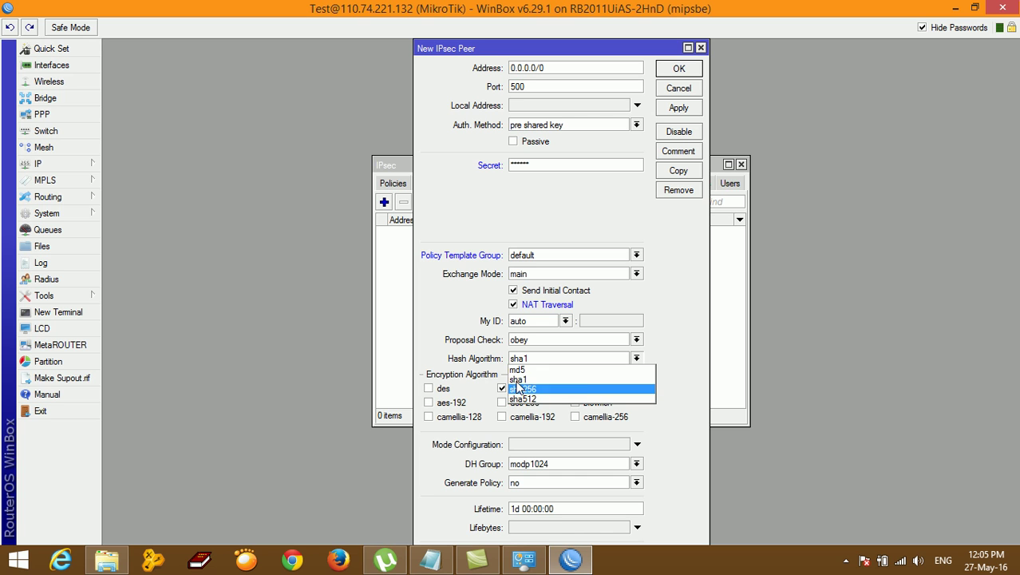
pyautogui.press('Up')
pyautogui.press('Return')
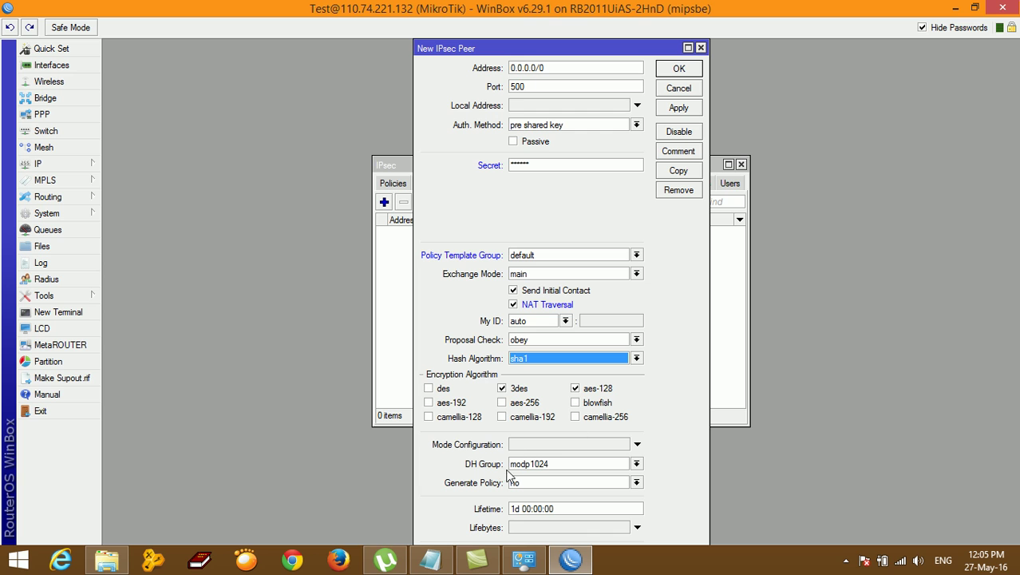
pyautogui.moveTo(563, 53); pyautogui.dragTo(561, 28)
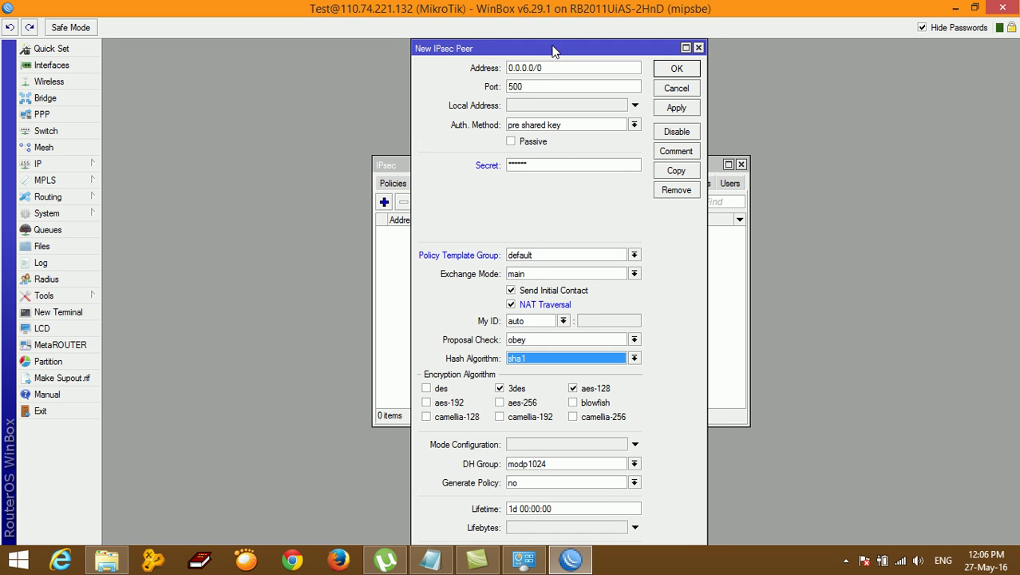
pyautogui.moveTo(555, 50); pyautogui.dragTo(555, 25)
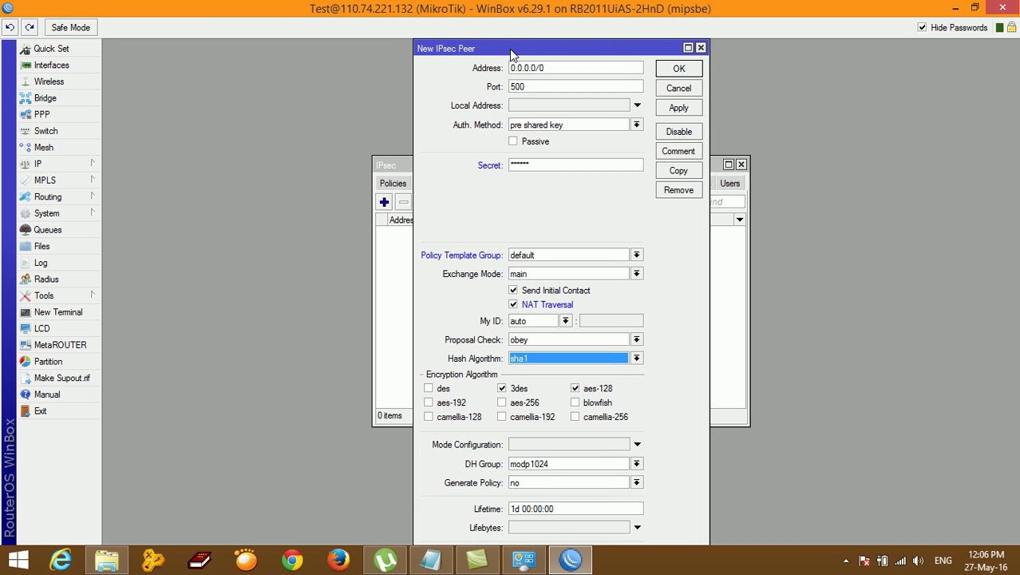
pyautogui.moveTo(512, 51); pyautogui.dragTo(515, 32)
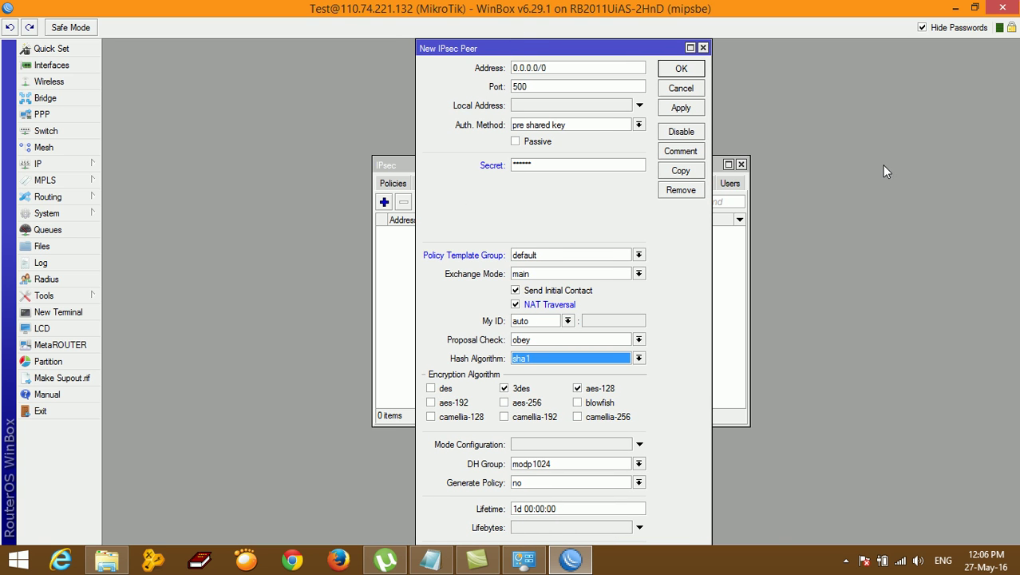
pyautogui.click(1005, 472)
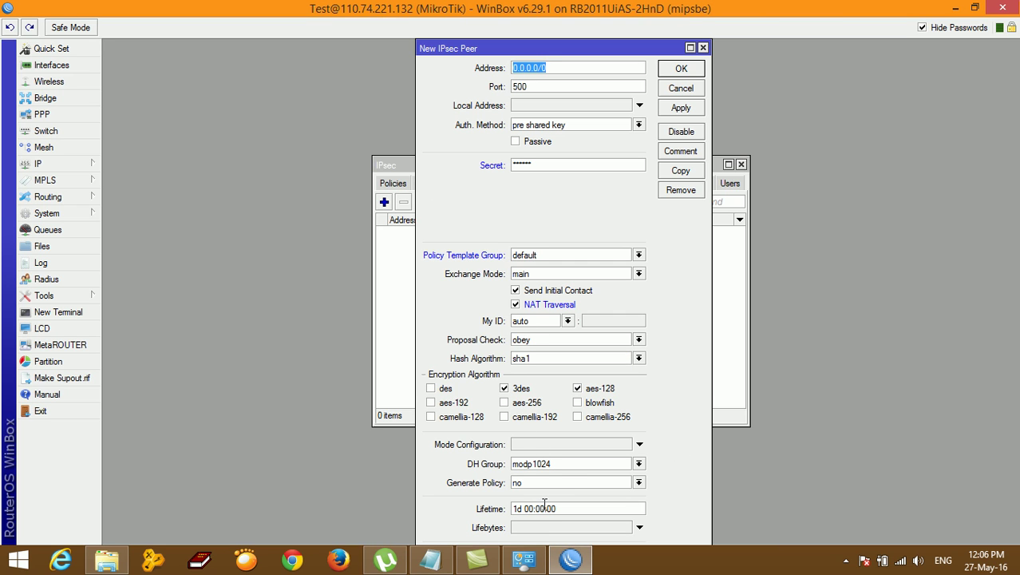
# Step: Unlock the taskbar and turn on Auto-hide the taskbar in Taskbar properties
pyautogui.moveTo(571, 561)
pyautogui.rightClick(631, 571)
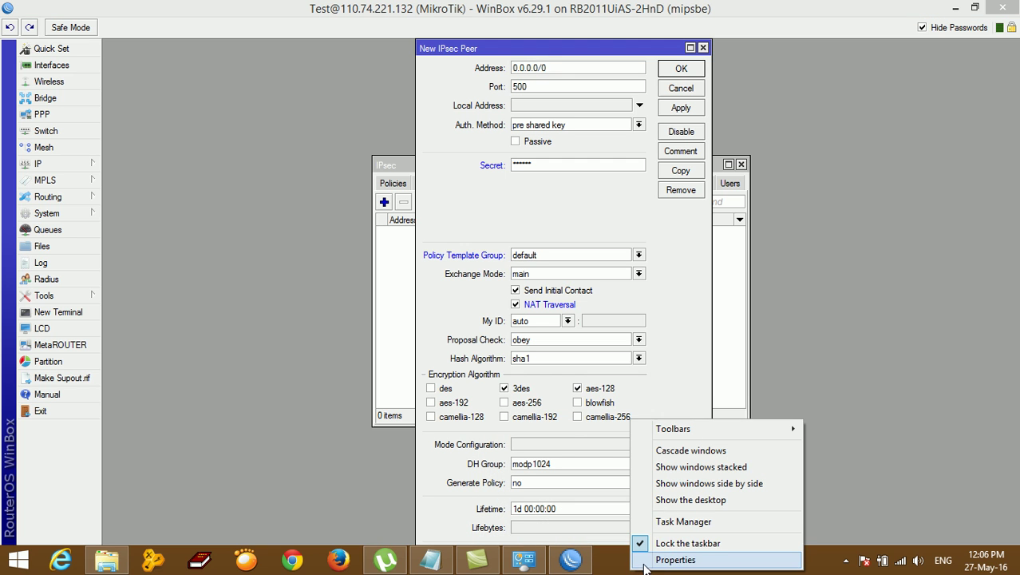
pyautogui.click(644, 543)
pyautogui.rightClick(643, 562)
pyautogui.click(679, 551)
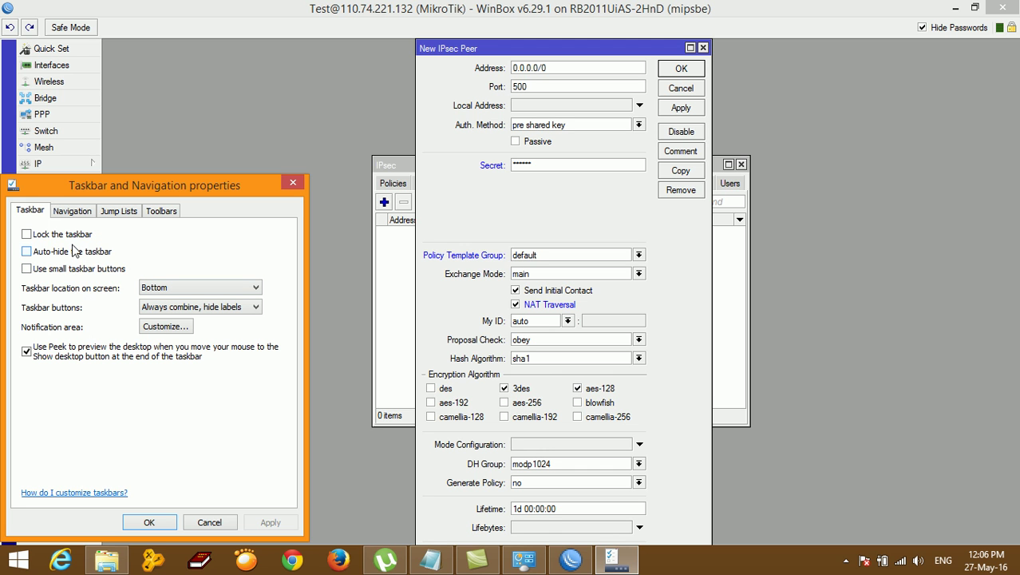
pyautogui.click(76, 251)
pyautogui.click(270, 523)
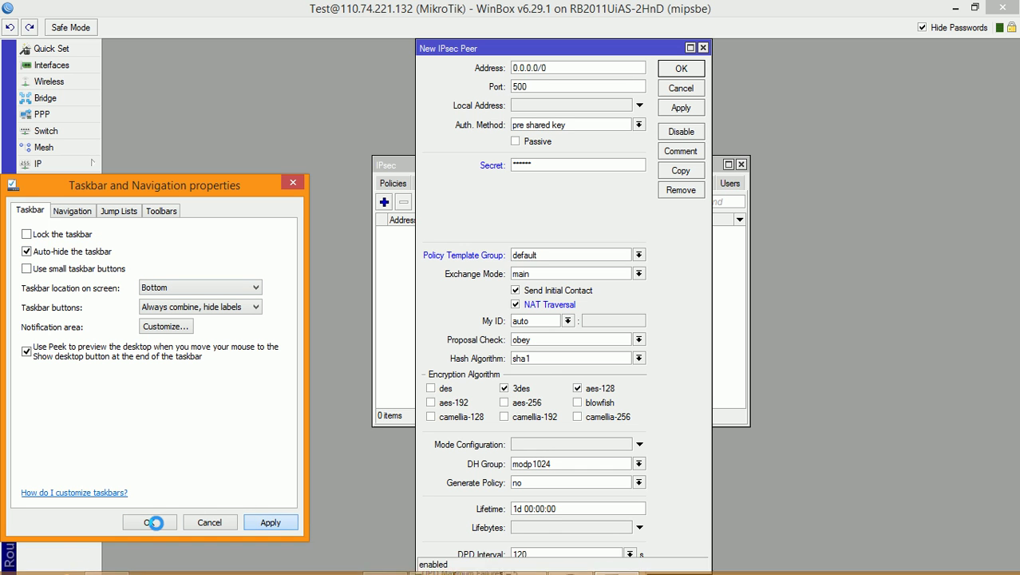
pyautogui.click(149, 523)
pyautogui.moveTo(531, 48); pyautogui.dragTo(471, 47)
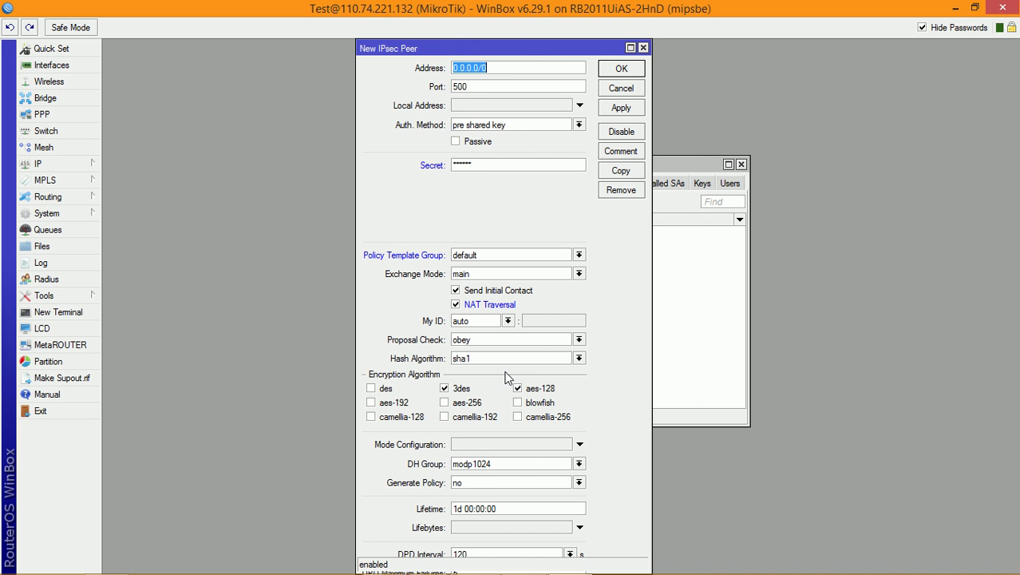
# Step: Resize and reposition WinBox and the New IPsec Peer form to fit the screen
pyautogui.click(975, 8)
pyautogui.moveTo(796, 272); pyautogui.dragTo(946, 295)
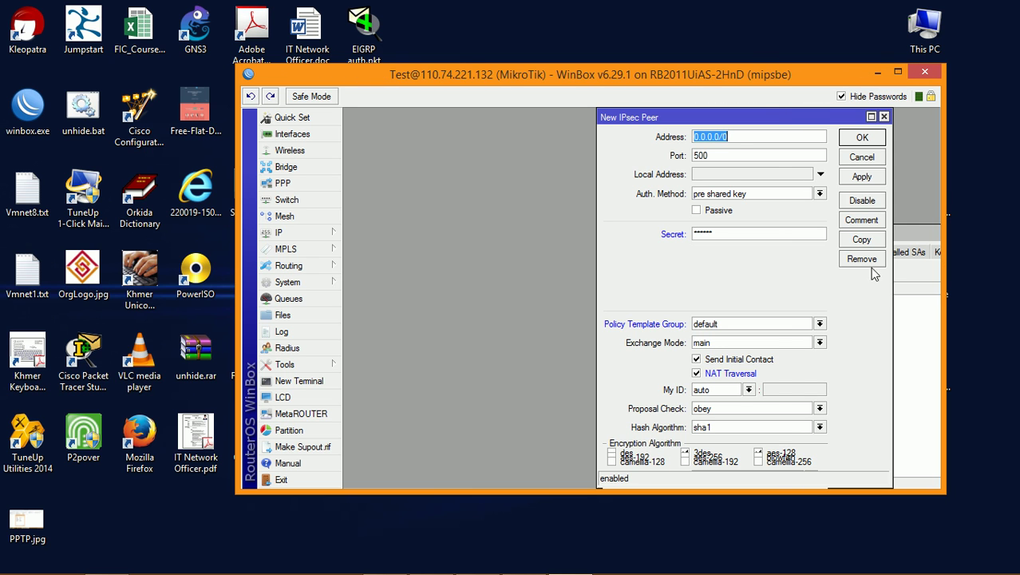
pyautogui.moveTo(667, 501); pyautogui.dragTo(668, 557)
pyautogui.moveTo(689, 117); pyautogui.dragTo(467, 63)
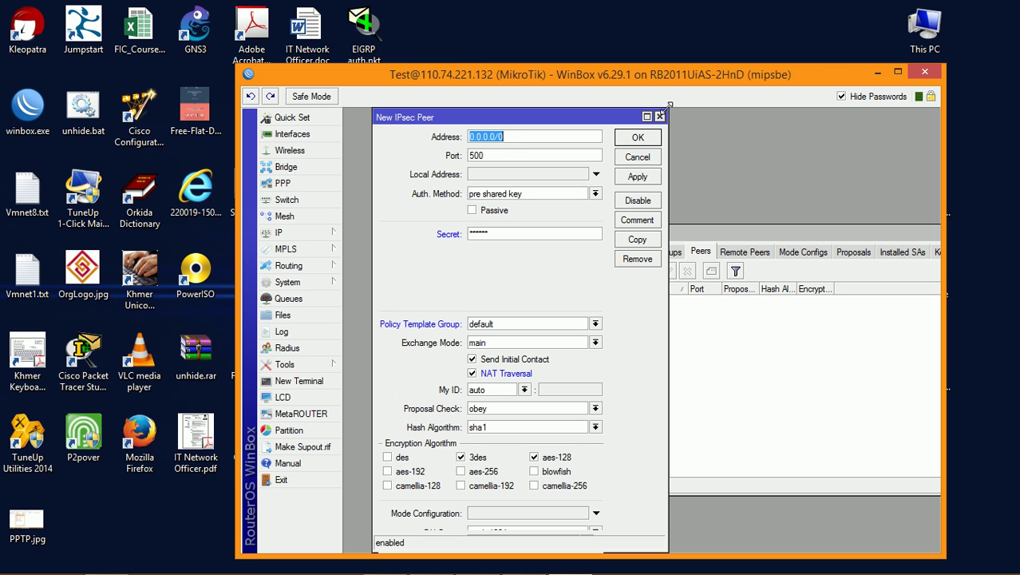
pyautogui.click(903, 73)
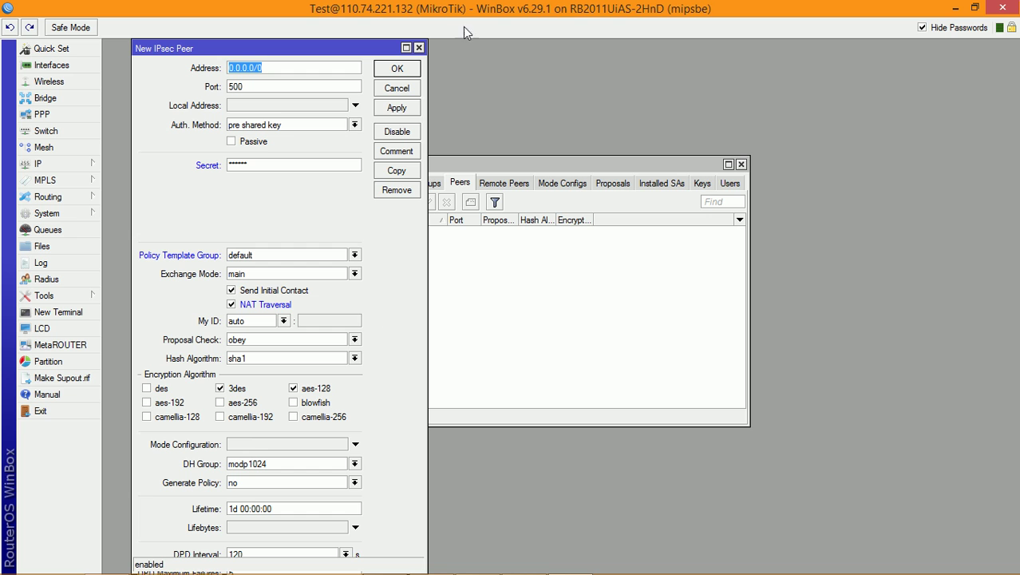
pyautogui.moveTo(370, 49); pyautogui.dragTo(586, 29)
pyautogui.click(625, 47)
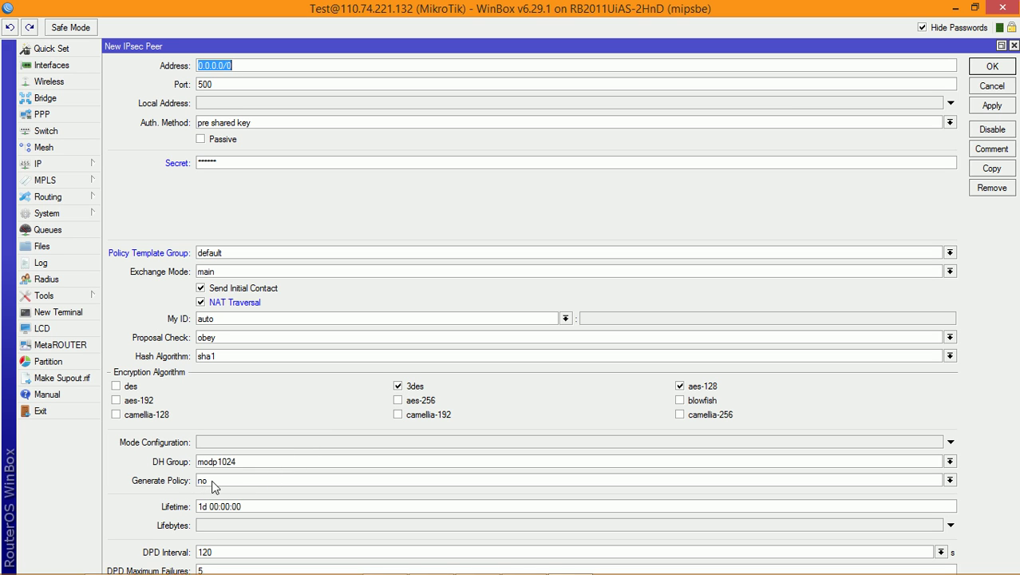
pyautogui.click(1001, 46)
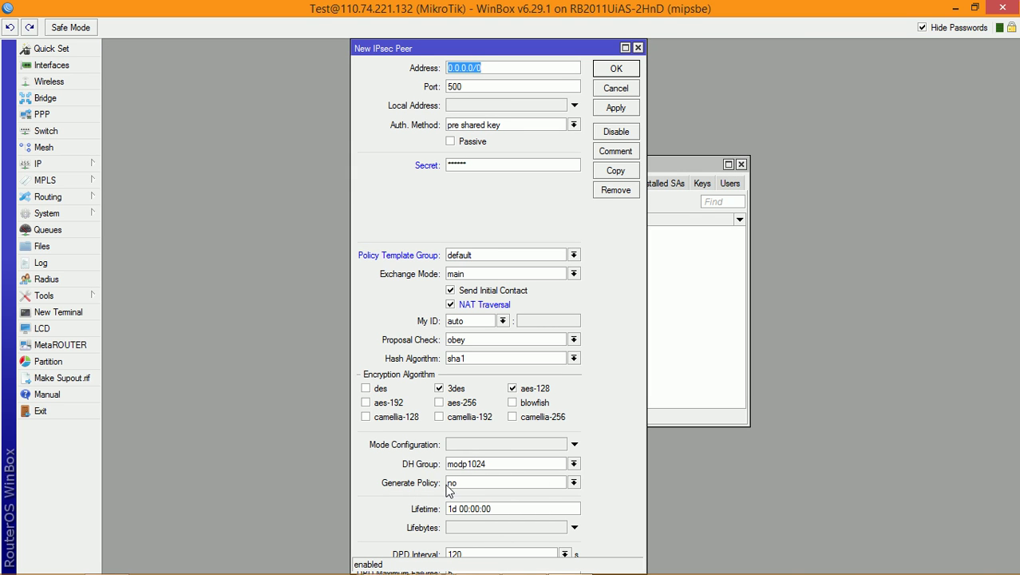
# Step: Set Generate Policy to port override and save the peer with Apply and OK
pyautogui.click(474, 484)
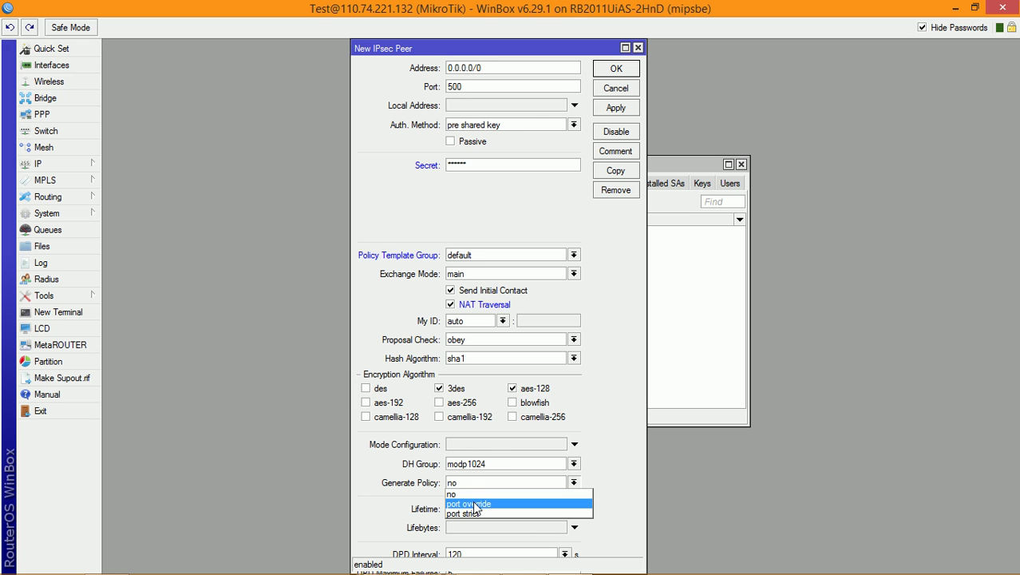
pyautogui.click(476, 505)
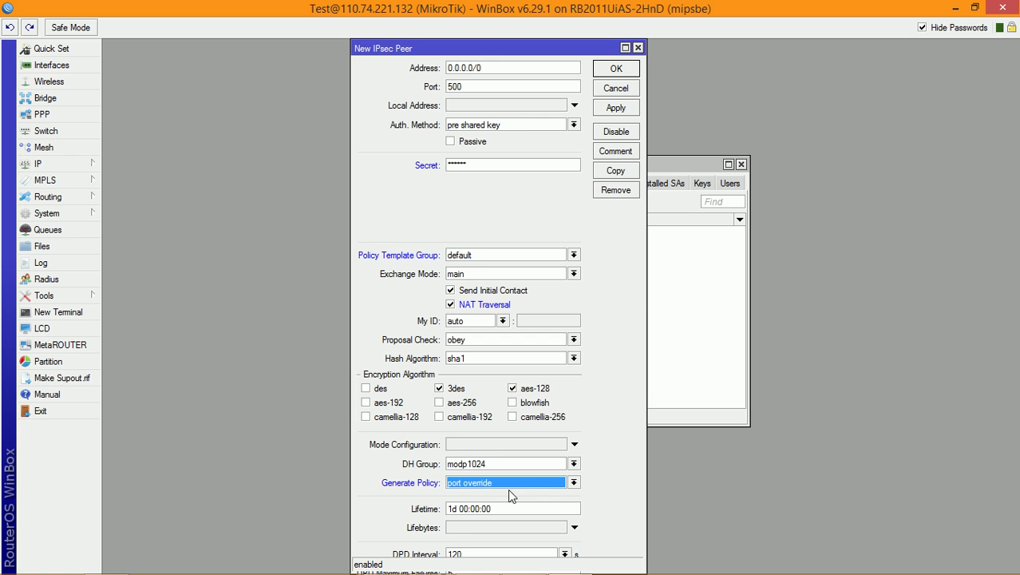
pyautogui.click(630, 111)
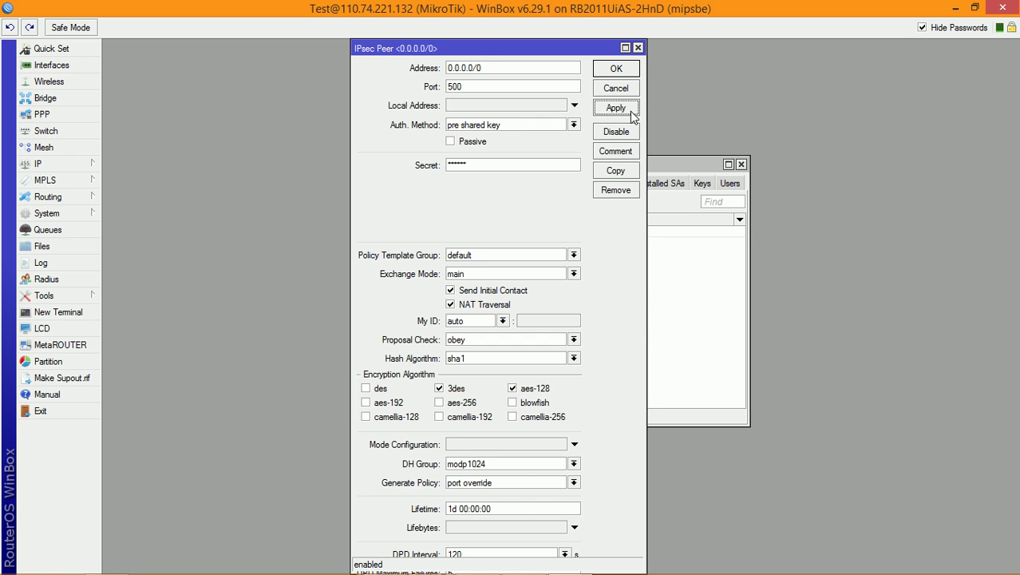
pyautogui.click(617, 69)
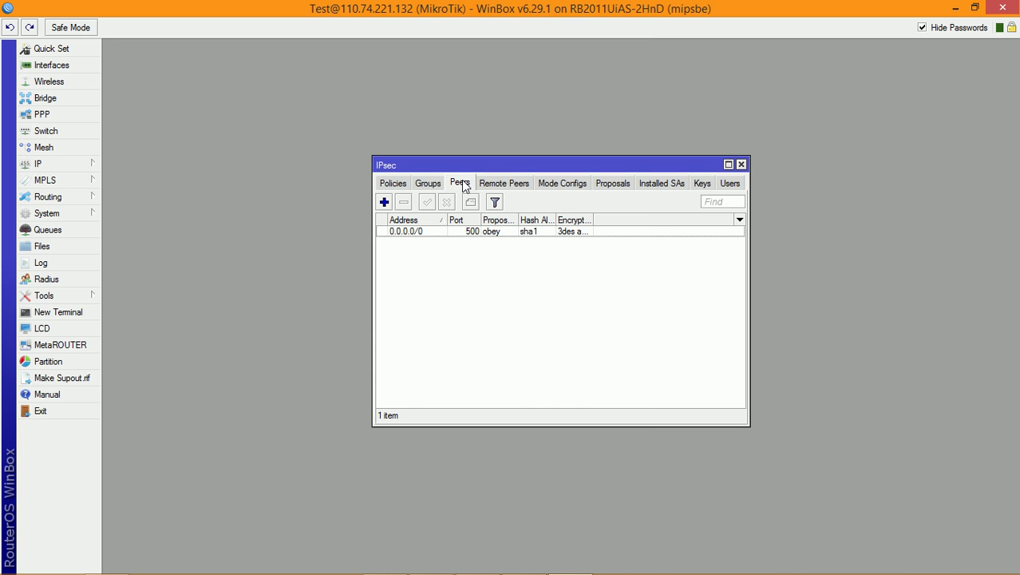
# Step: Apply the default proposal unchanged (sha1, 3des, modp1024) and close the IPsec window
pyautogui.click(615, 185)
pyautogui.click(407, 235)
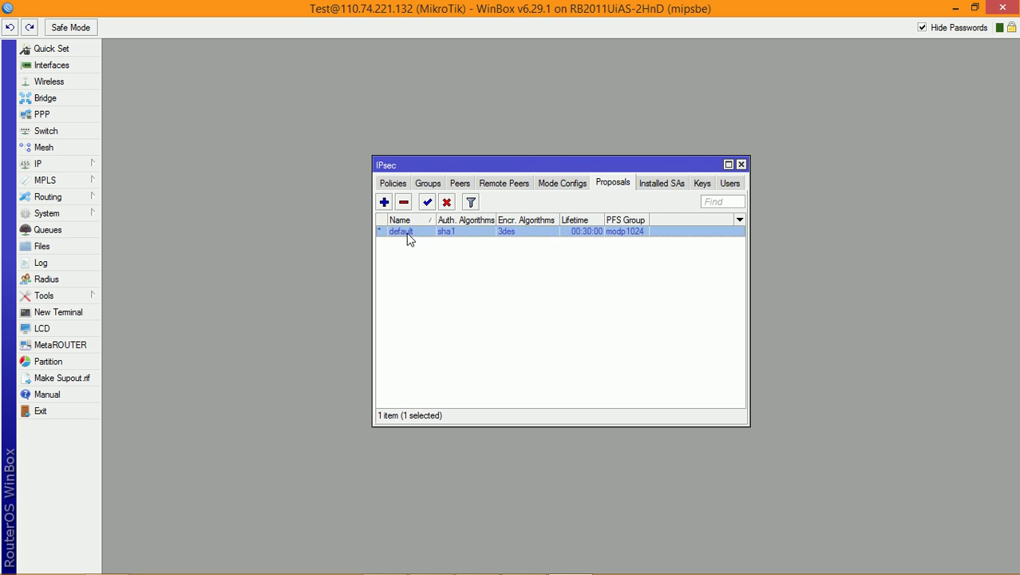
pyautogui.doubleClick(408, 238)
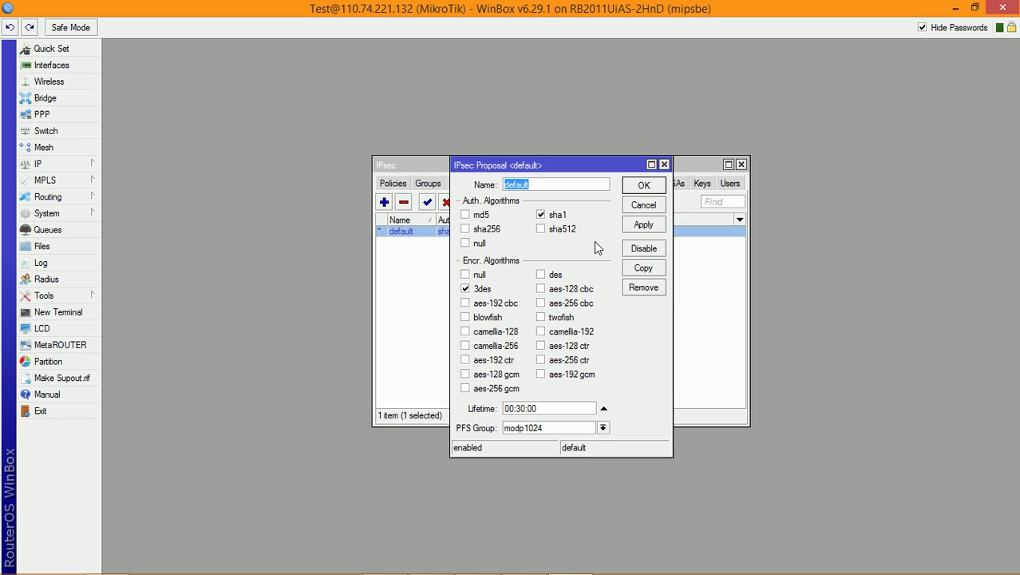
pyautogui.click(651, 230)
pyautogui.click(650, 187)
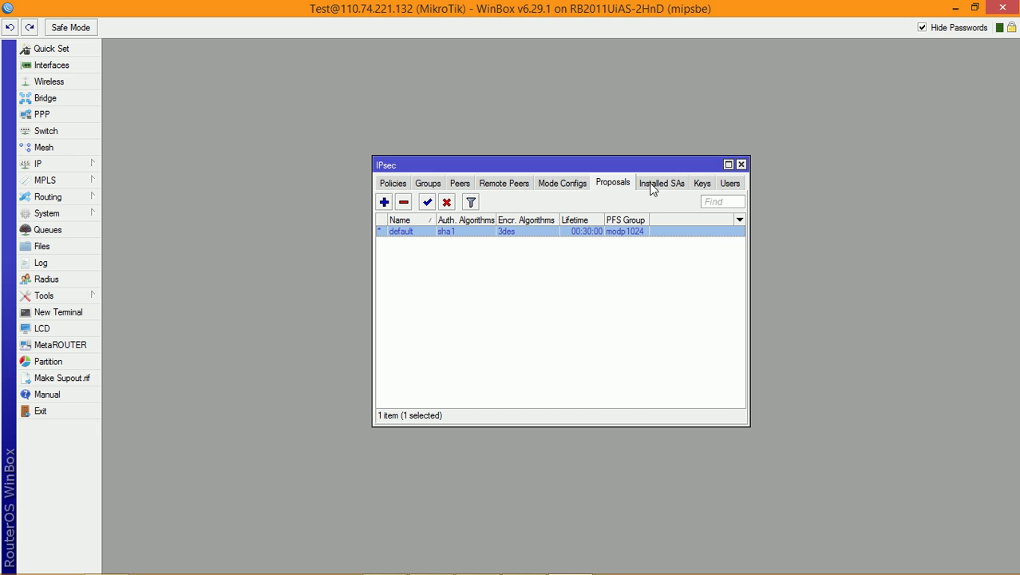
pyautogui.click(741, 166)
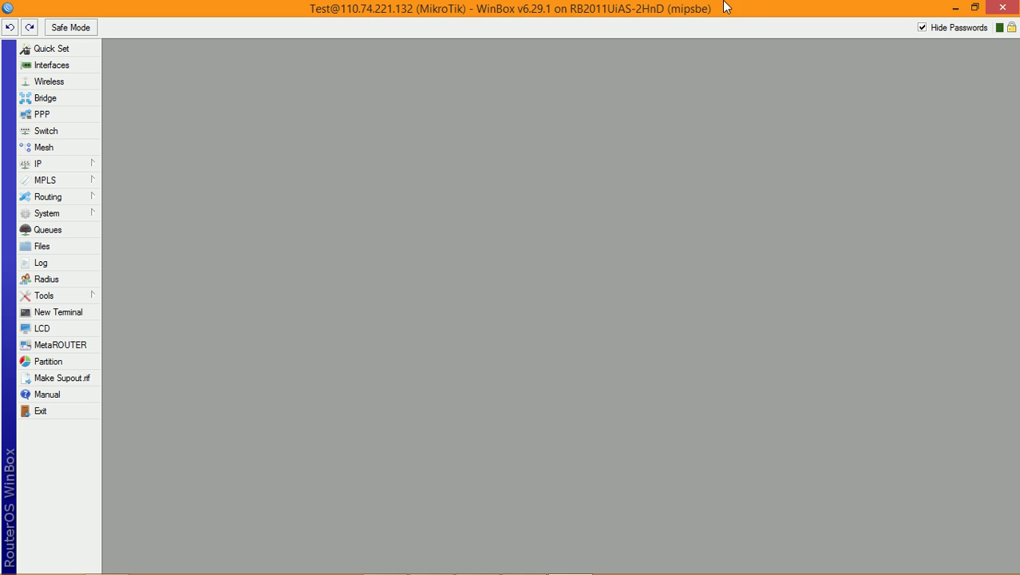
# Step: Restore WinBox, bring up Notepad, and highlight 'VPN Client' in Step 6 after Step 5's IPsec line
pyautogui.click(975, 7)
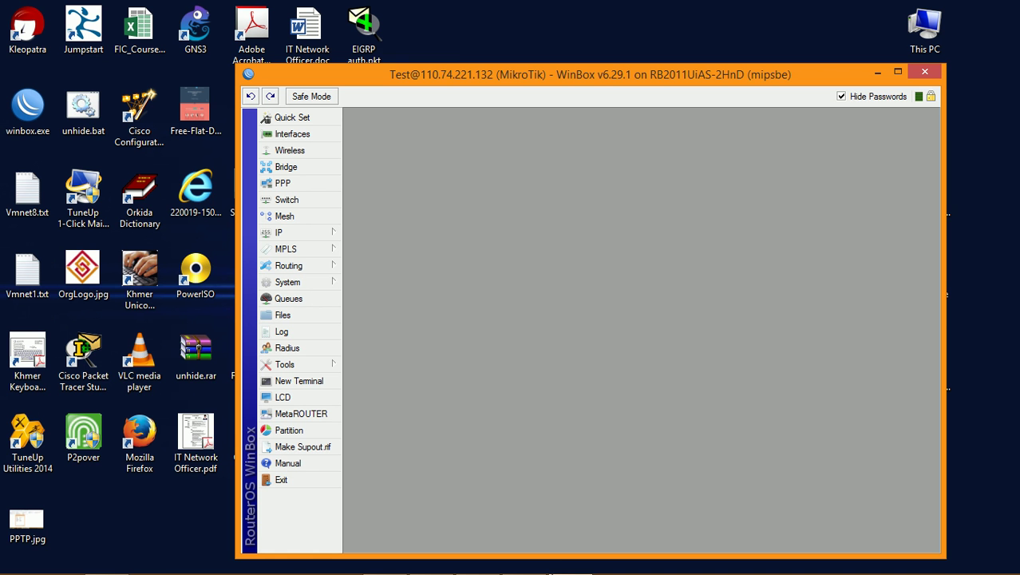
pyautogui.click(432, 559)
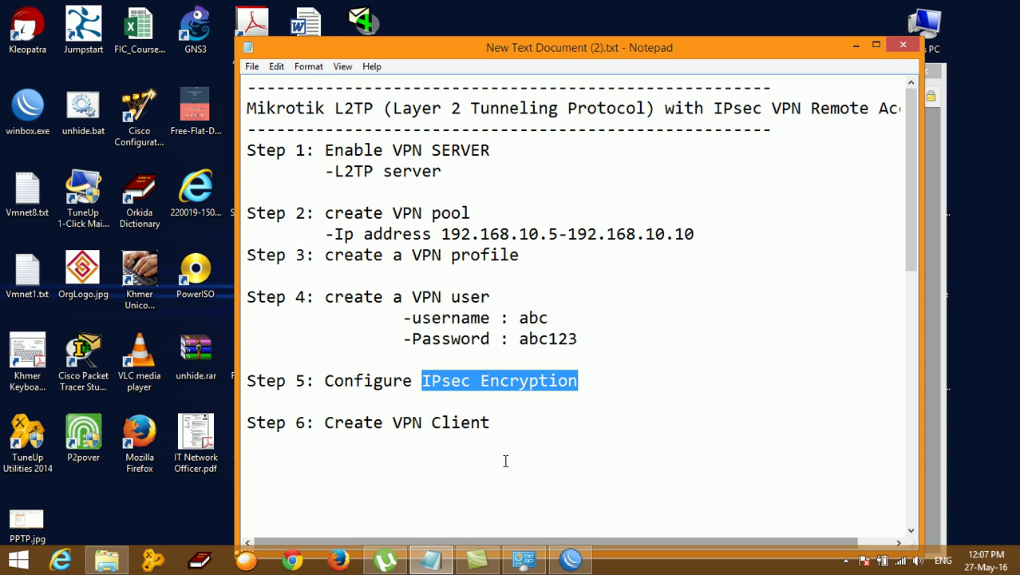
pyautogui.moveTo(325, 381); pyautogui.dragTo(619, 370)
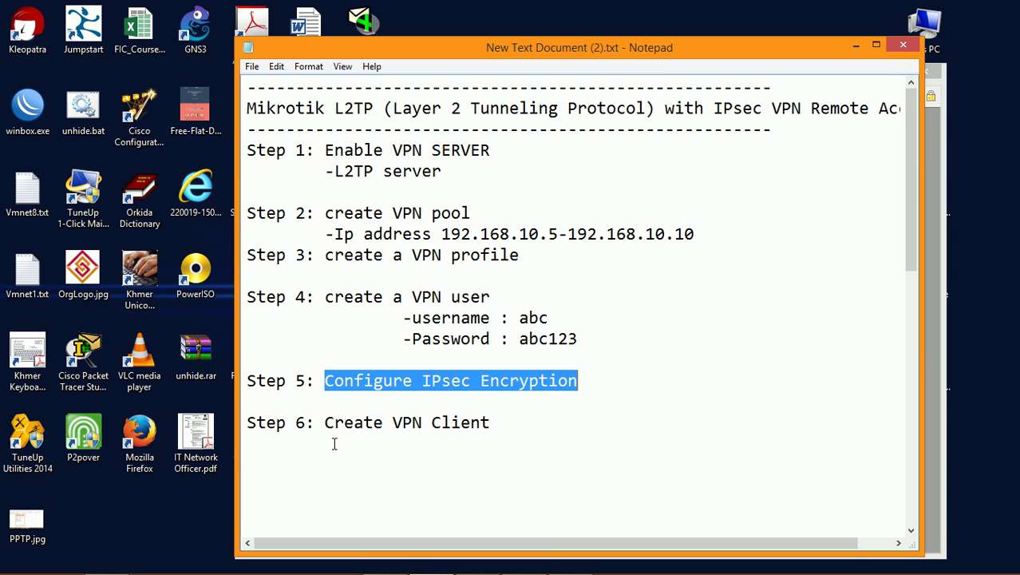
pyautogui.moveTo(325, 424); pyautogui.dragTo(519, 422)
pyautogui.click(563, 428)
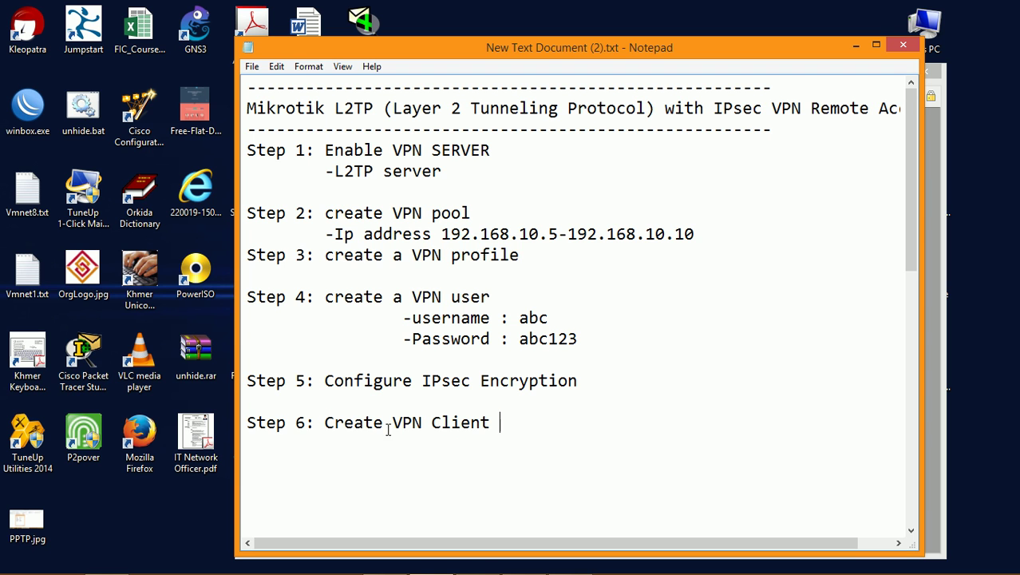
pyautogui.moveTo(395, 422); pyautogui.dragTo(519, 421)
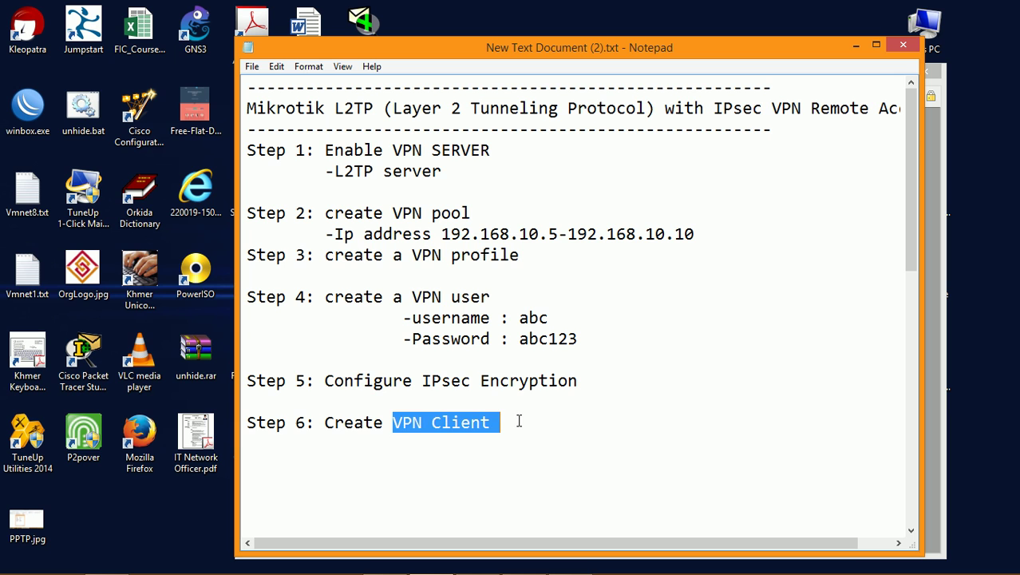
pyautogui.click(573, 427)
pyautogui.moveTo(394, 422); pyautogui.dragTo(507, 414)
# Step: Minimize Notepad and WinBox and refresh the desktop
pyautogui.click(856, 48)
pyautogui.click(879, 72)
pyautogui.rightClick(618, 145)
pyautogui.click(649, 190)
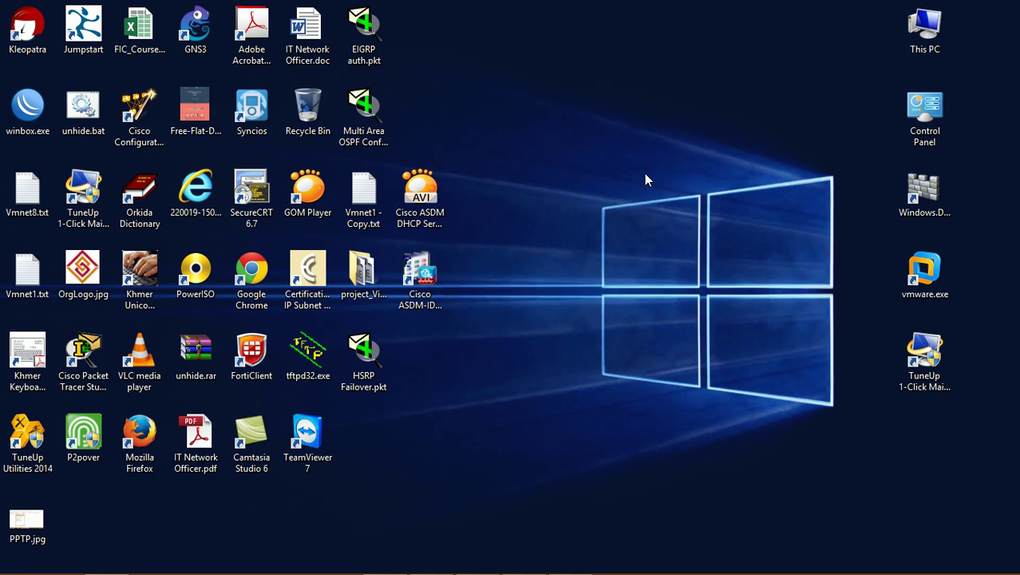
pyautogui.rightClick(590, 163)
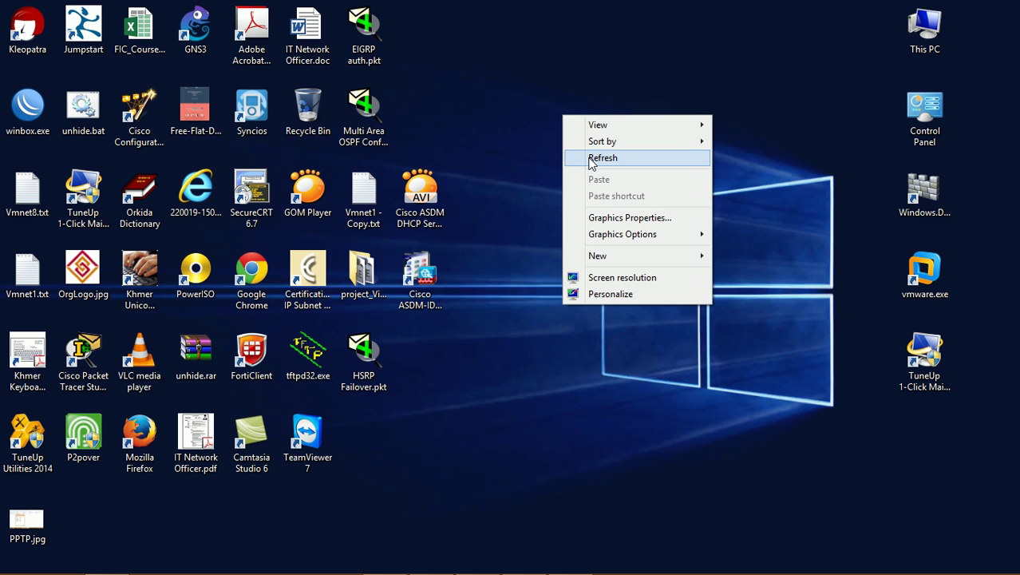
pyautogui.click(591, 159)
# Step: Delete the old VPN Connection in Network Connections, then close that window
pyautogui.moveTo(572, 563)
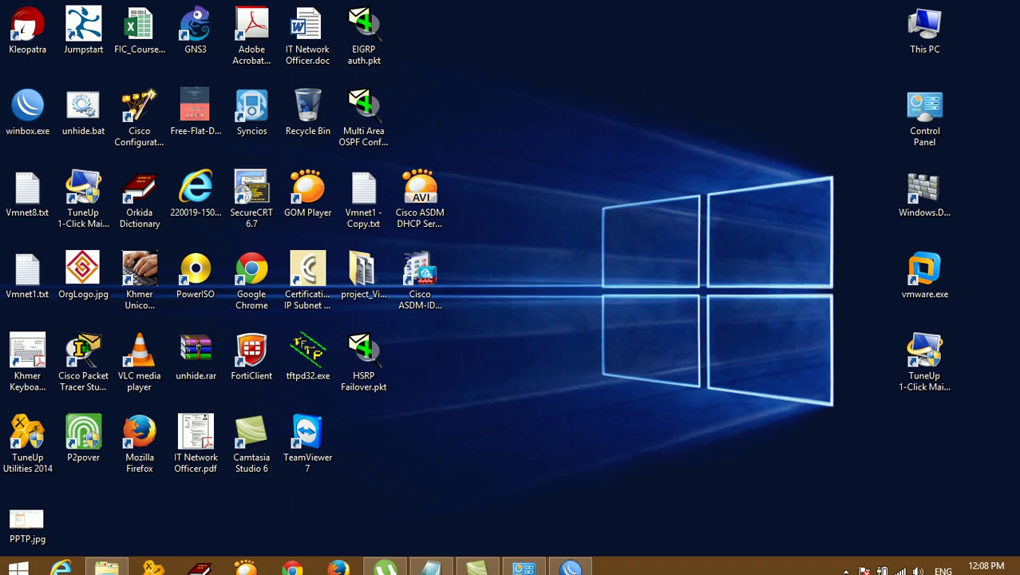
pyautogui.rightClick(901, 561)
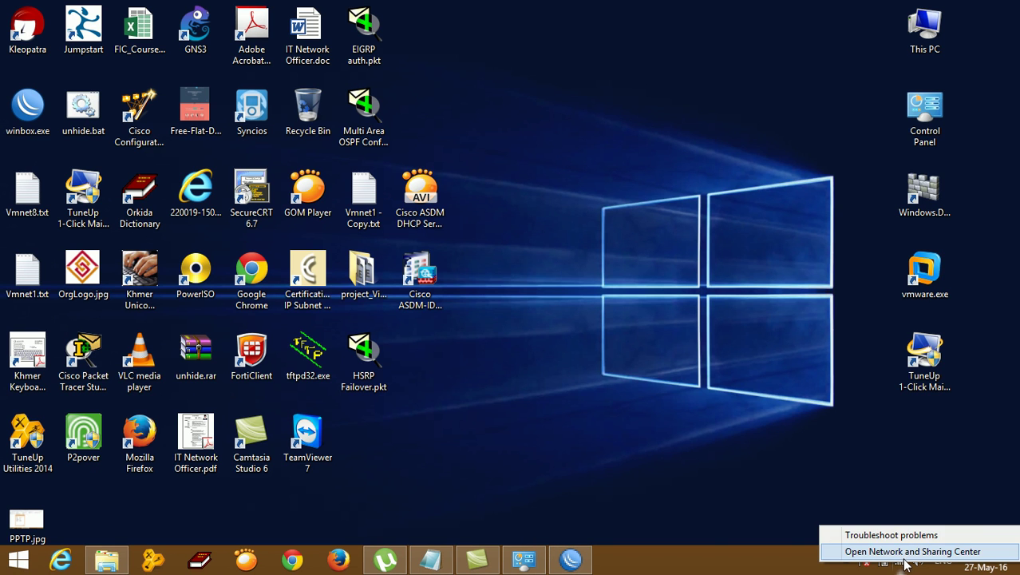
pyautogui.click(908, 552)
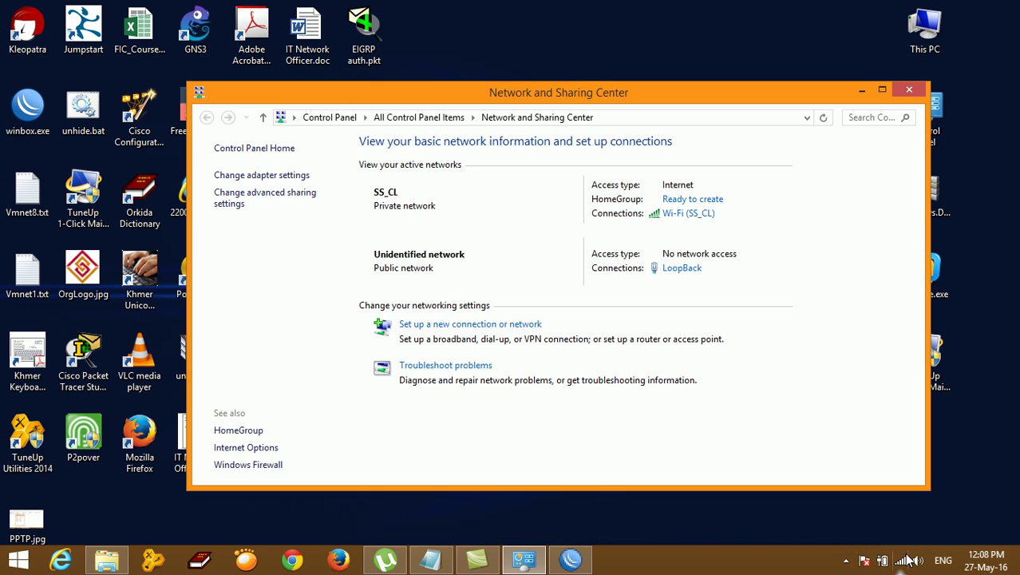
pyautogui.click(236, 179)
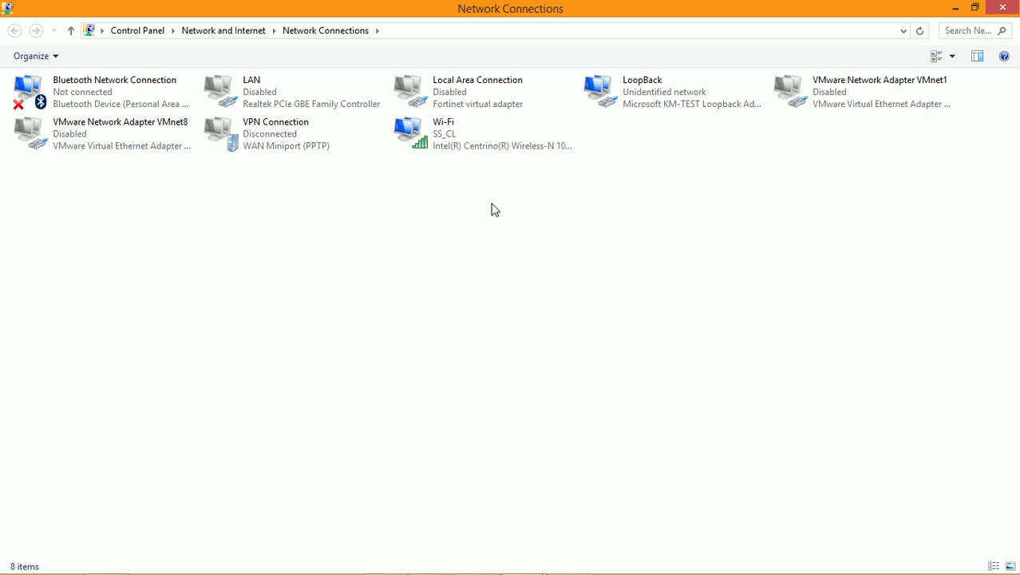
pyautogui.rightClick(279, 138)
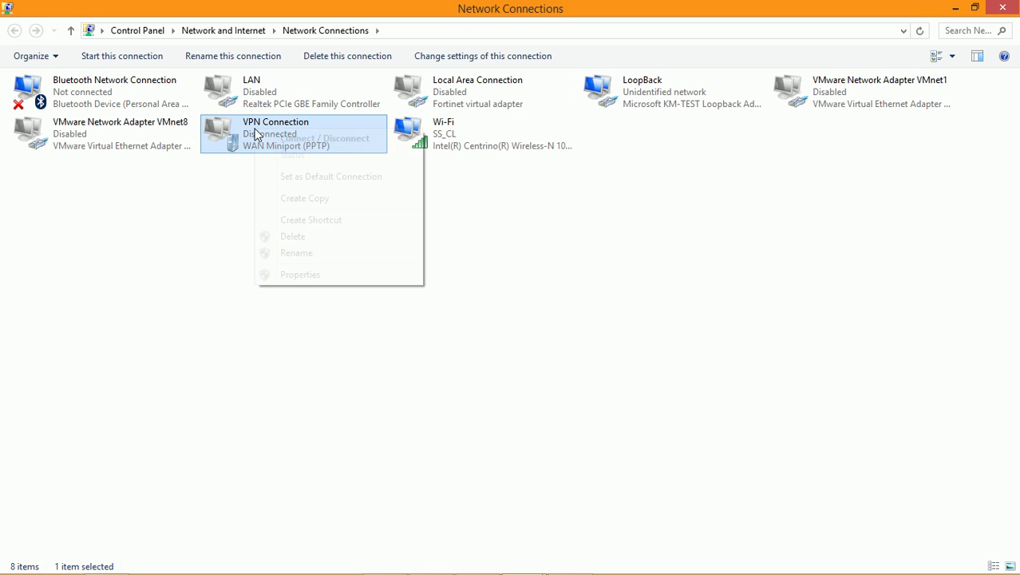
pyautogui.click(311, 239)
pyautogui.click(542, 351)
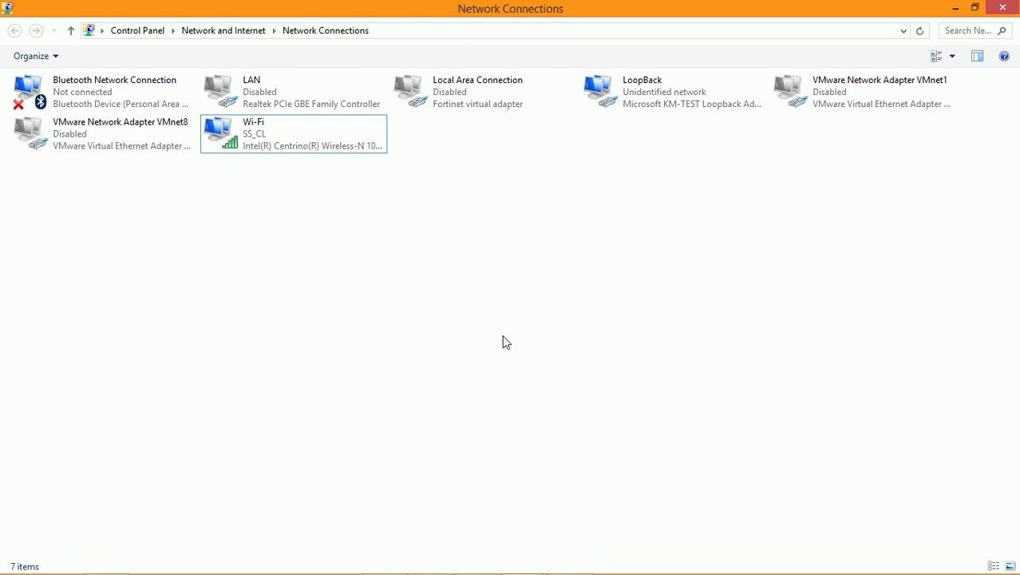
pyautogui.click(1003, 7)
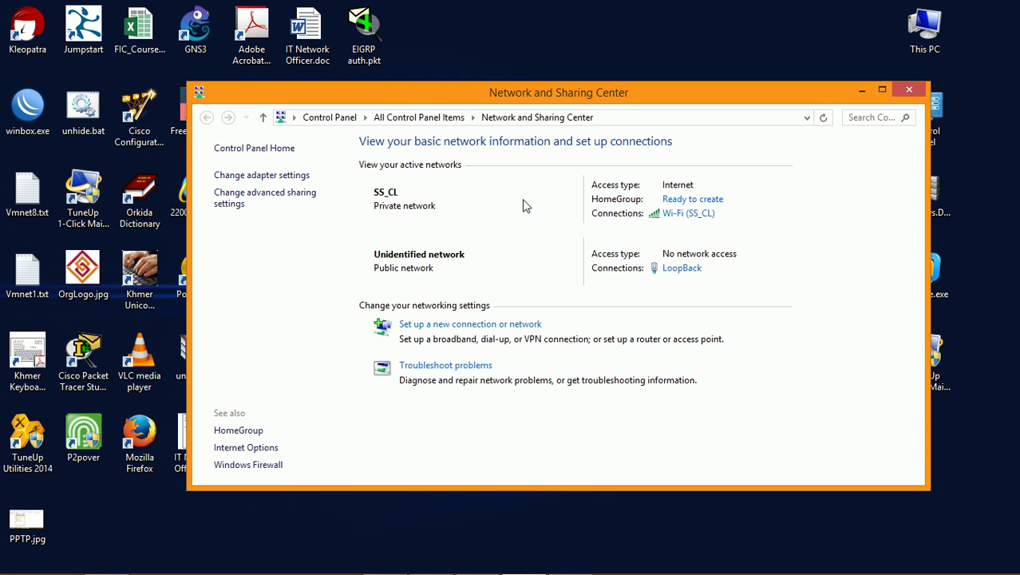
# Step: Start a new workplace connection that uses the Internet connection (VPN)
pyautogui.click(887, 90)
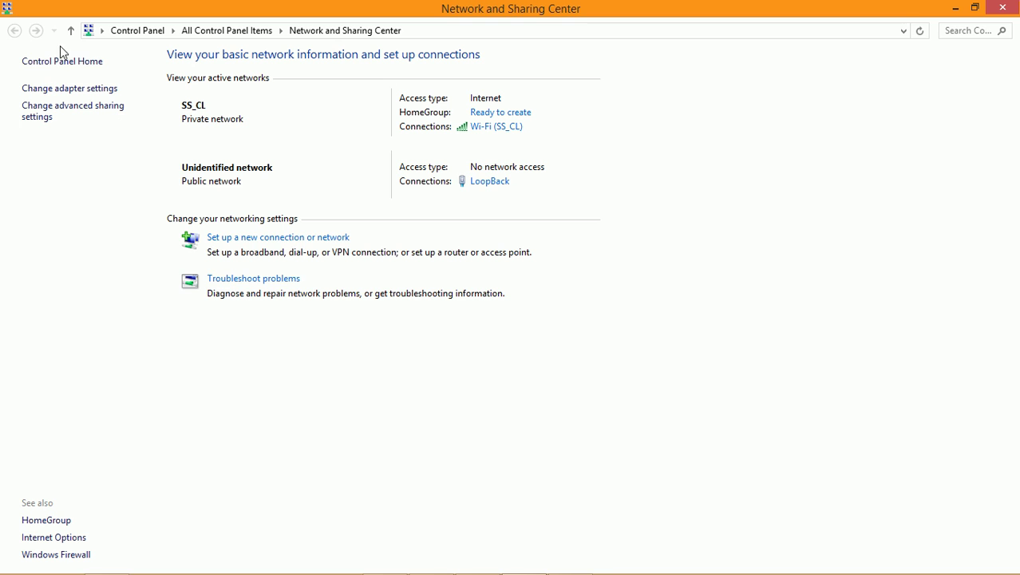
pyautogui.click(287, 239)
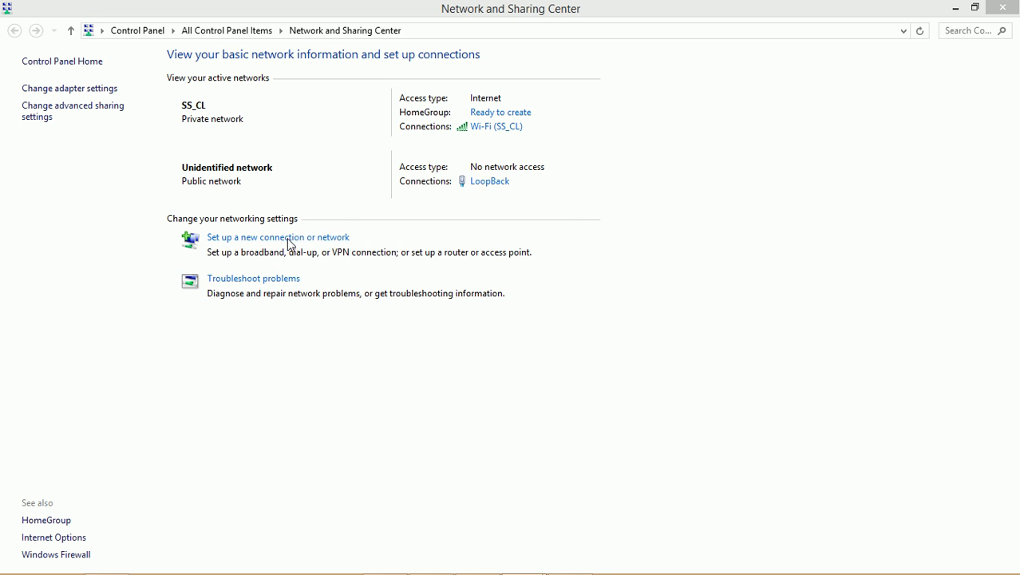
pyautogui.click(417, 349)
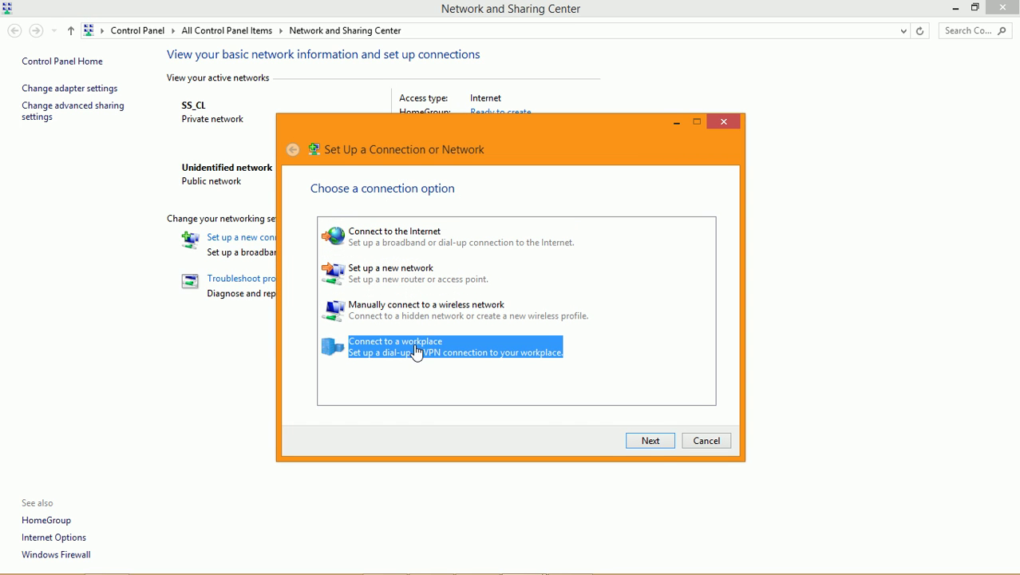
pyautogui.click(651, 441)
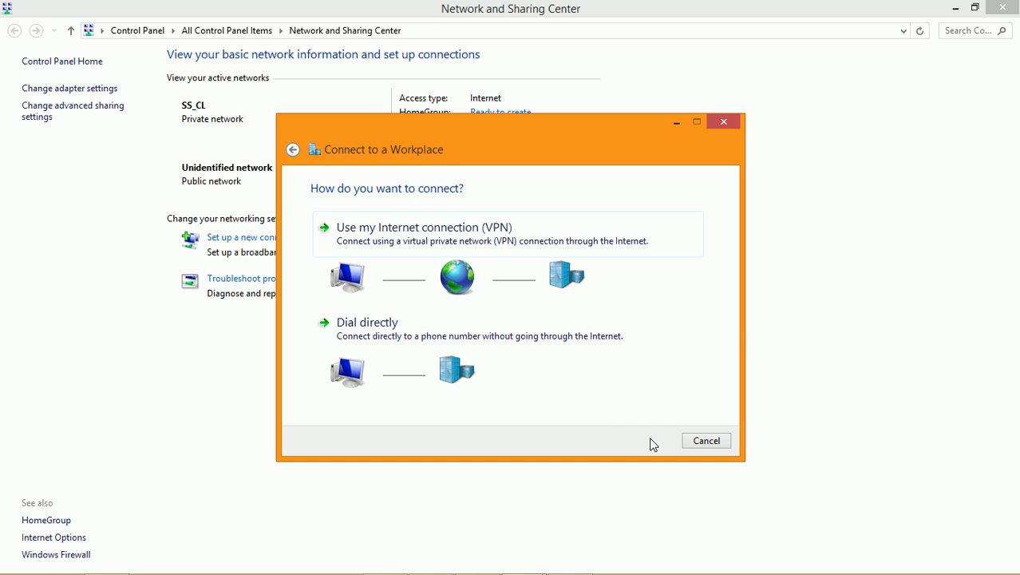
pyautogui.click(433, 241)
pyautogui.click(477, 246)
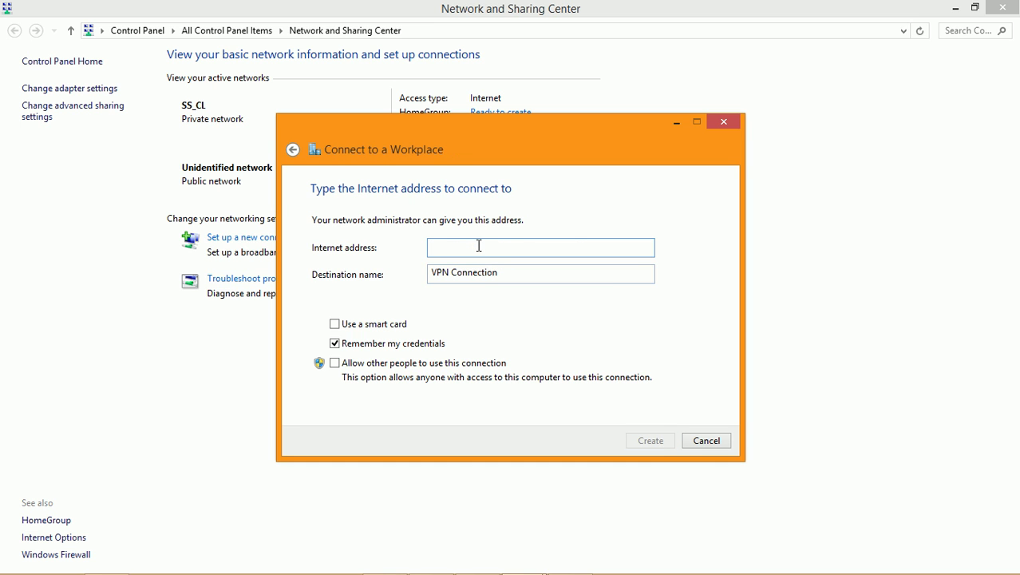
# Step: Enter server 110.74.221.132, keep the name VPN Connection, and create the connection
pyautogui.write('10.74.221.132')
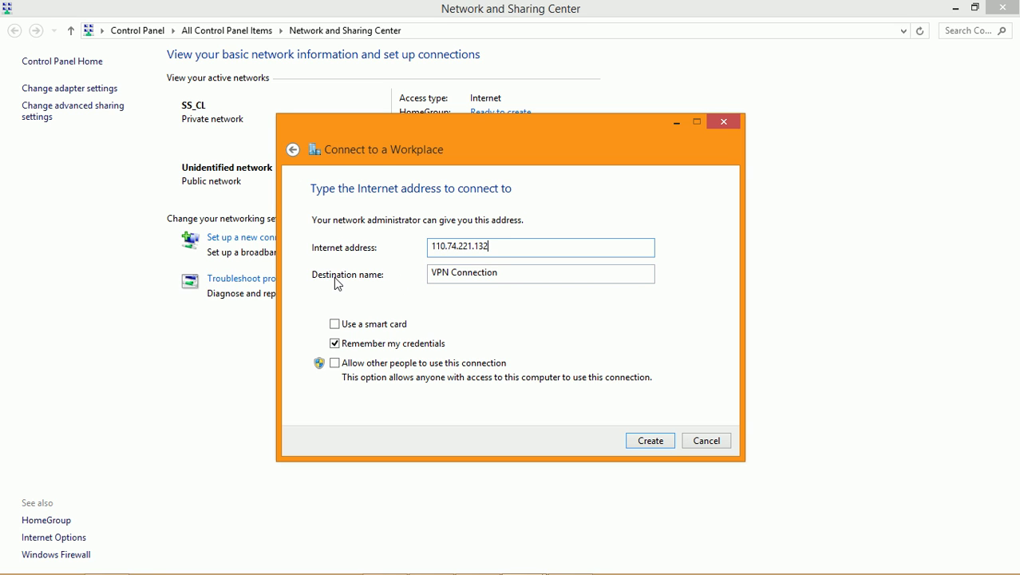
pyautogui.press('Tab')
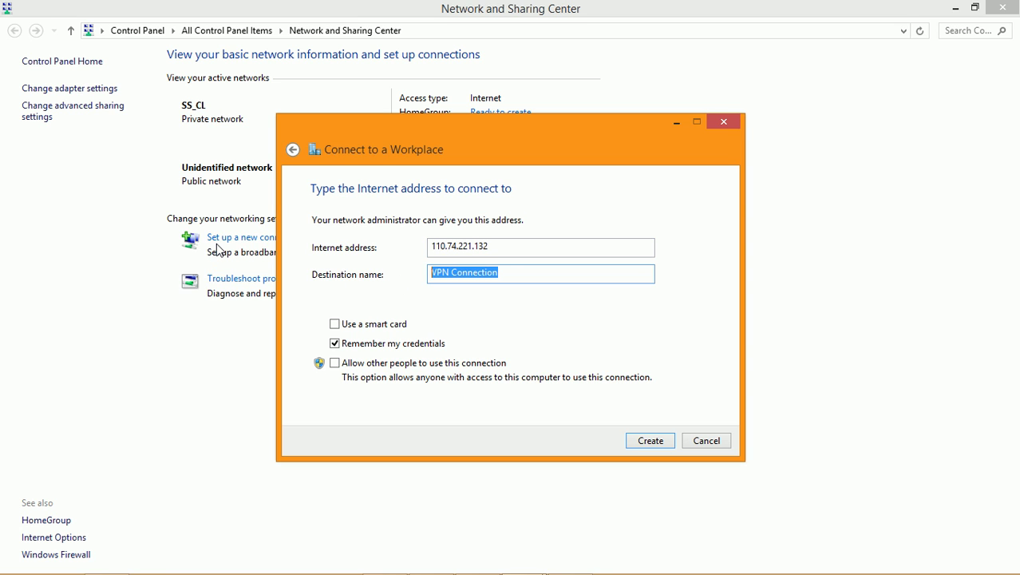
pyautogui.click(453, 273)
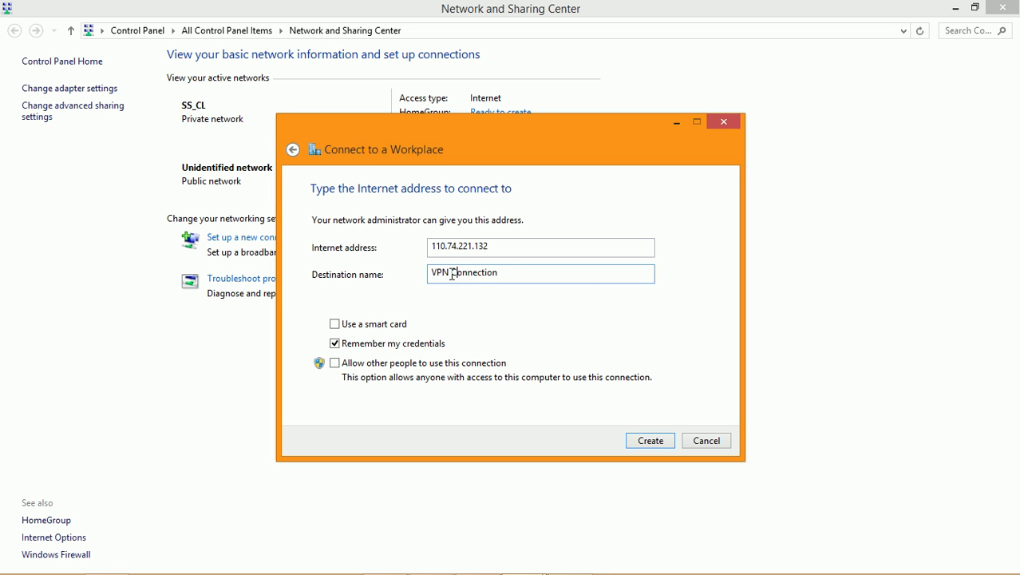
pyautogui.moveTo(453, 274); pyautogui.dragTo(583, 280)
pyautogui.click(583, 278)
pyautogui.click(650, 444)
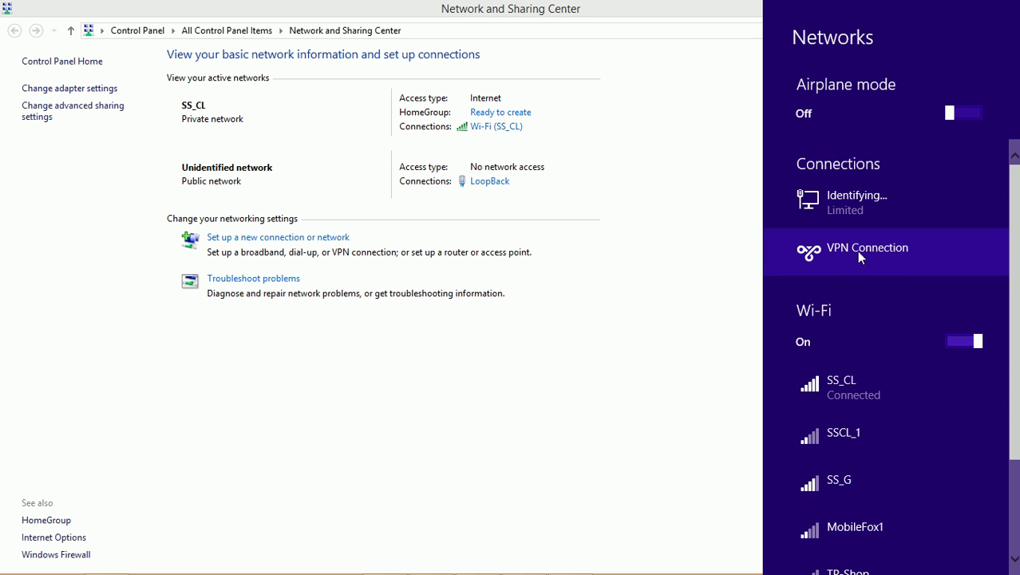
# Step: Open the VPN Connection adapter's properties and check its host address 110.74.221.132
pyautogui.click(584, 351)
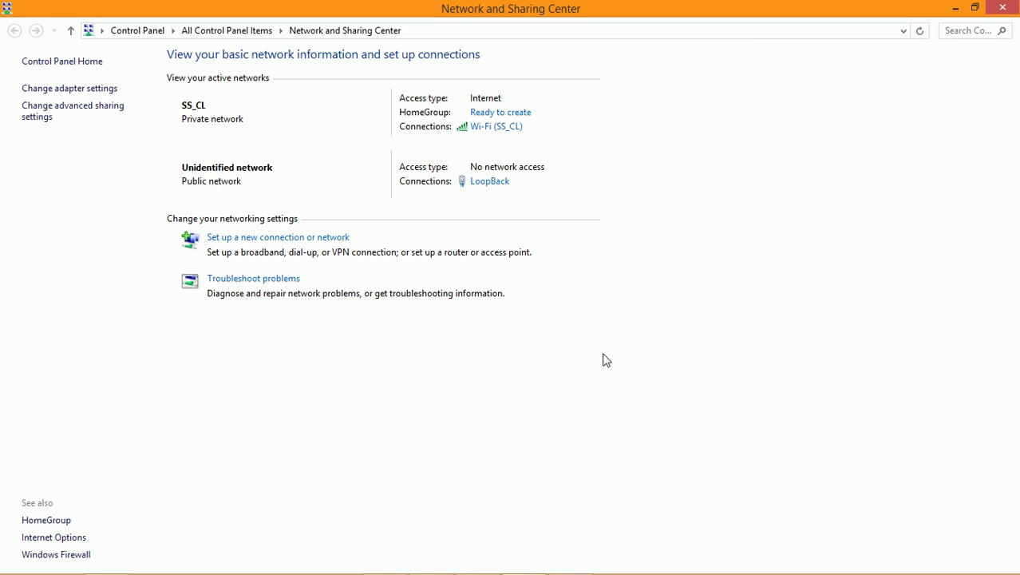
pyautogui.click(46, 89)
pyautogui.click(272, 137)
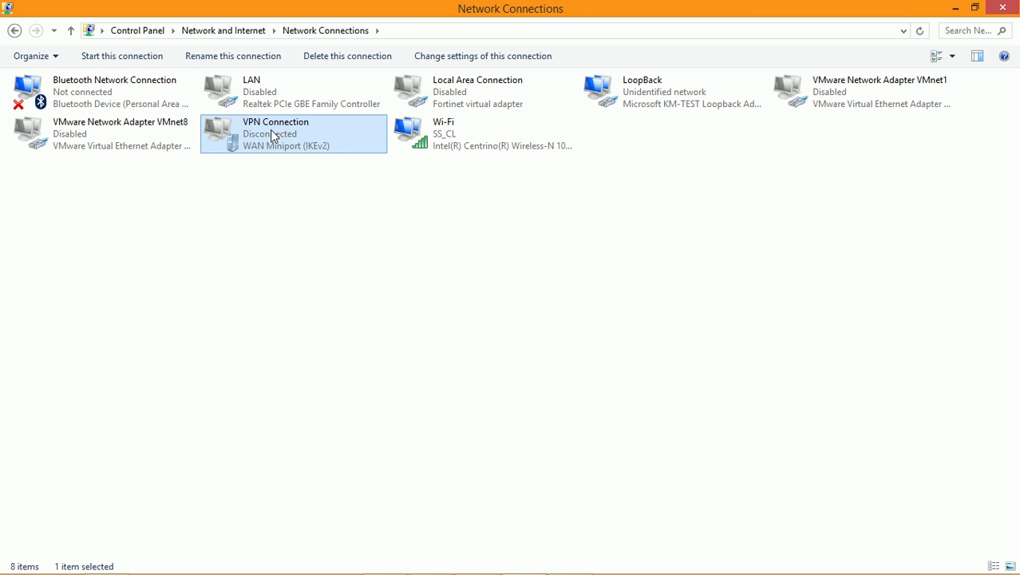
pyautogui.press('Up')
pyautogui.press('Down')
pyautogui.rightClick(269, 132)
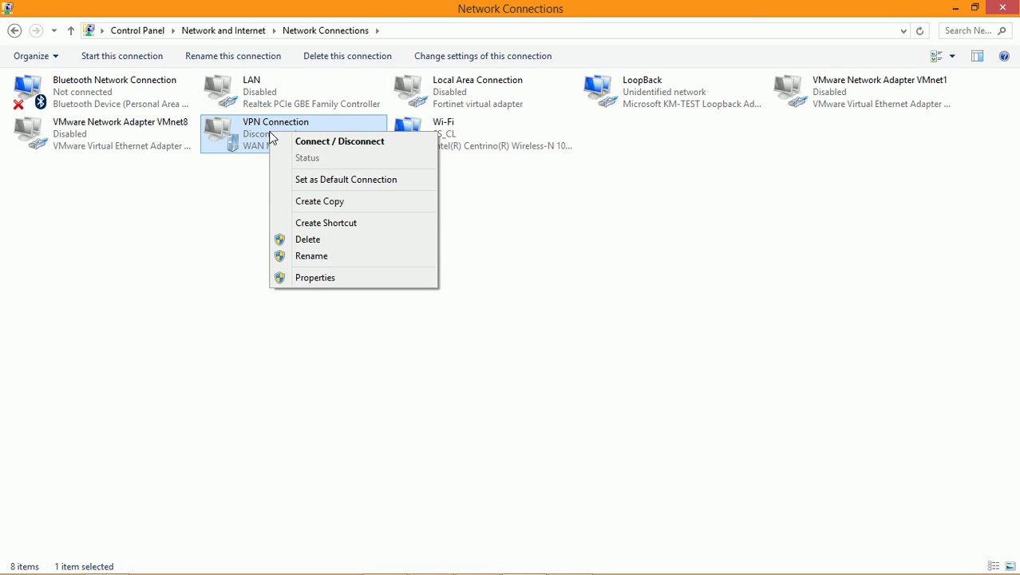
pyautogui.click(337, 279)
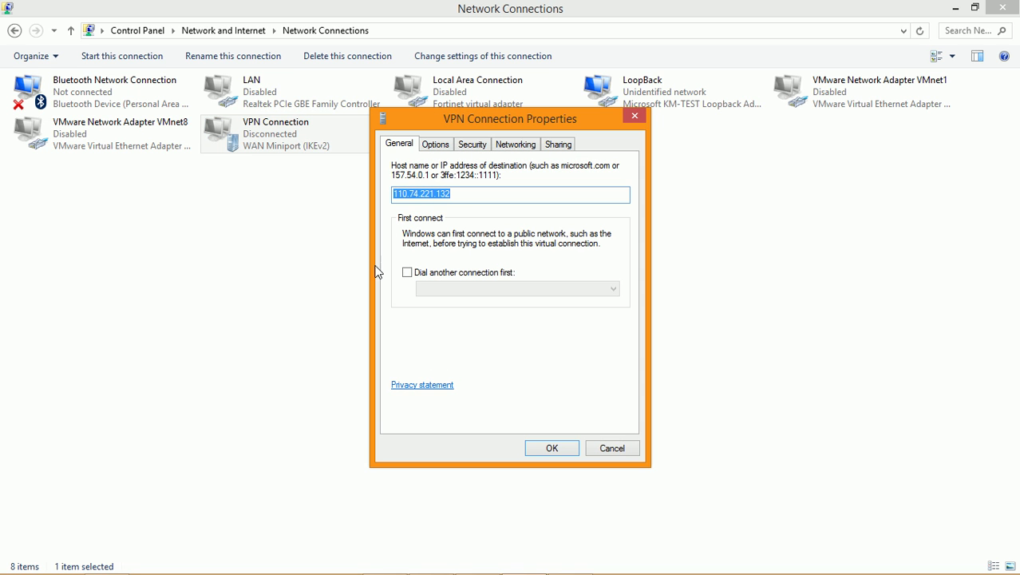
pyautogui.moveTo(468, 122); pyautogui.dragTo(399, 102)
pyautogui.click(405, 173)
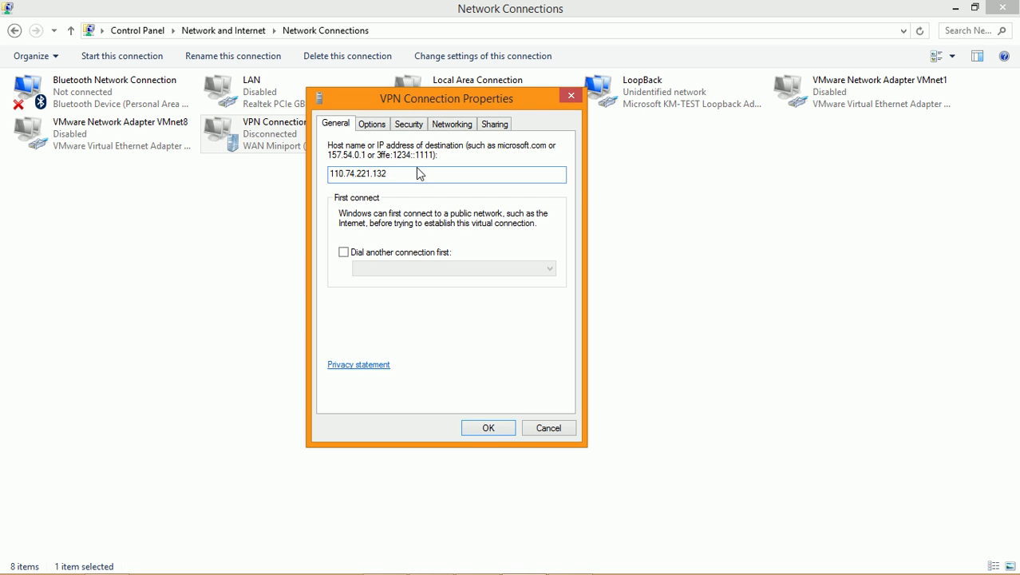
pyautogui.moveTo(404, 174); pyautogui.dragTo(308, 173)
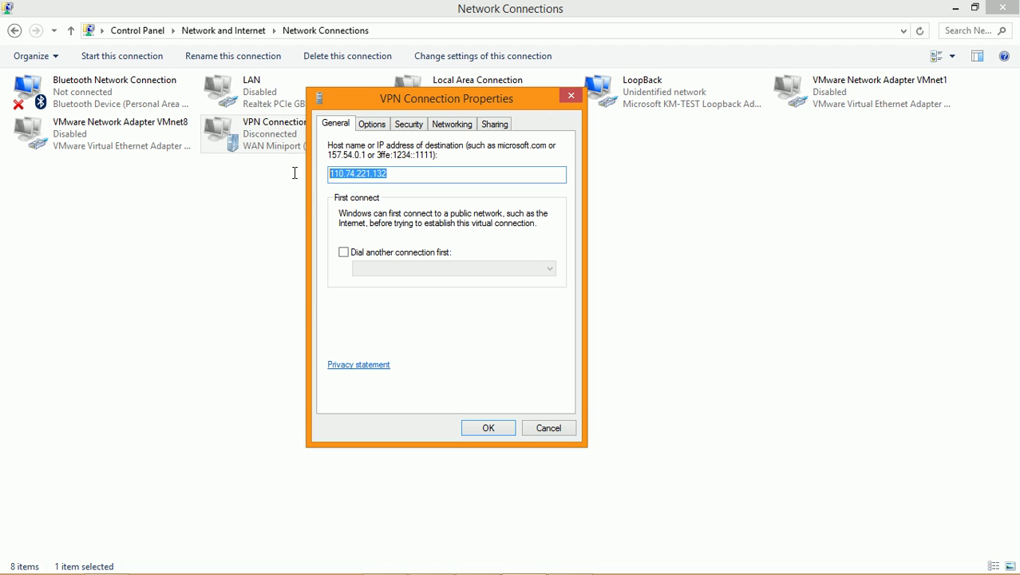
pyautogui.click(418, 173)
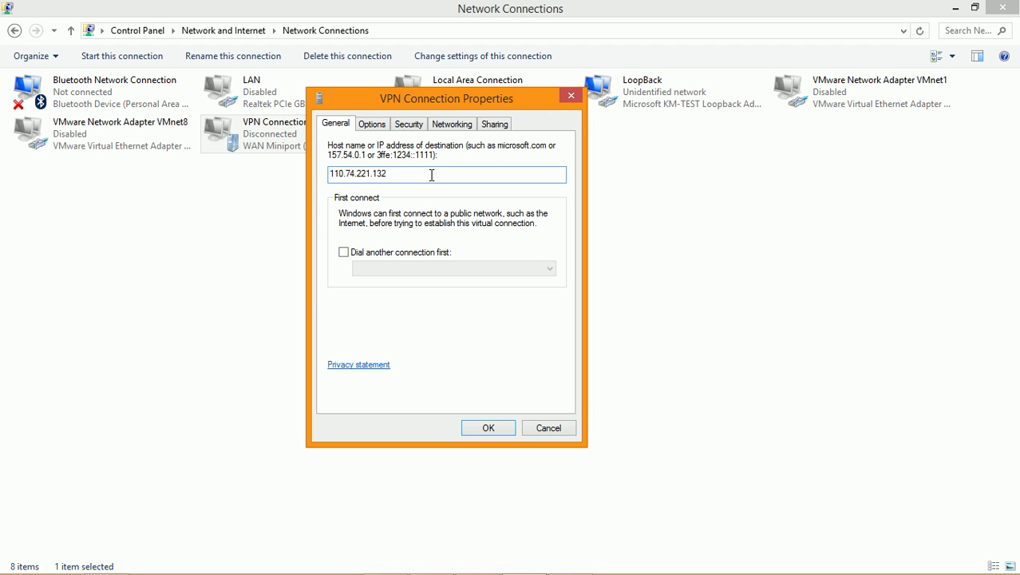
# Step: On the Security tab, set the VPN type to L2TP/IPsec
pyautogui.click(416, 130)
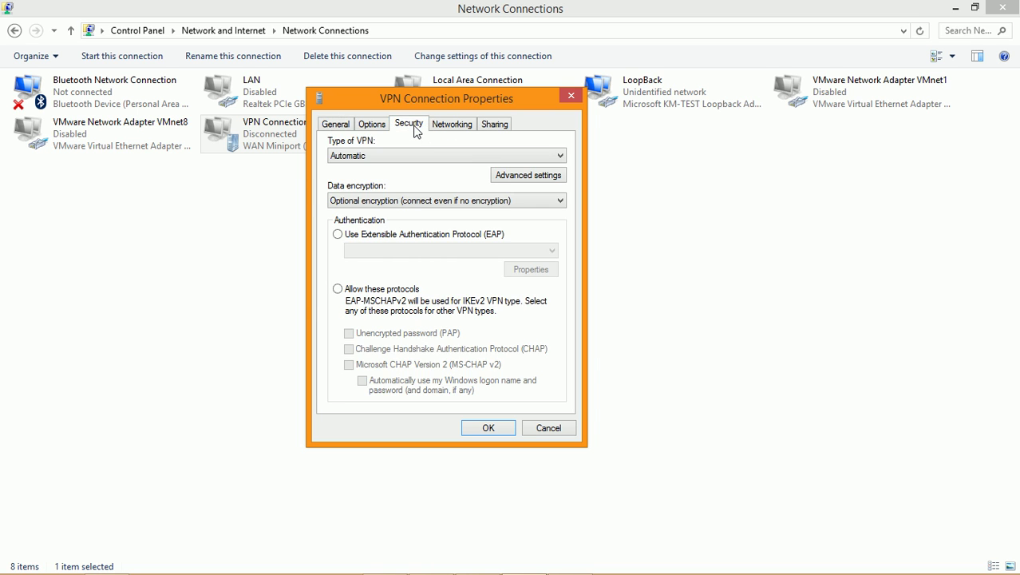
pyautogui.click(417, 132)
pyautogui.click(357, 157)
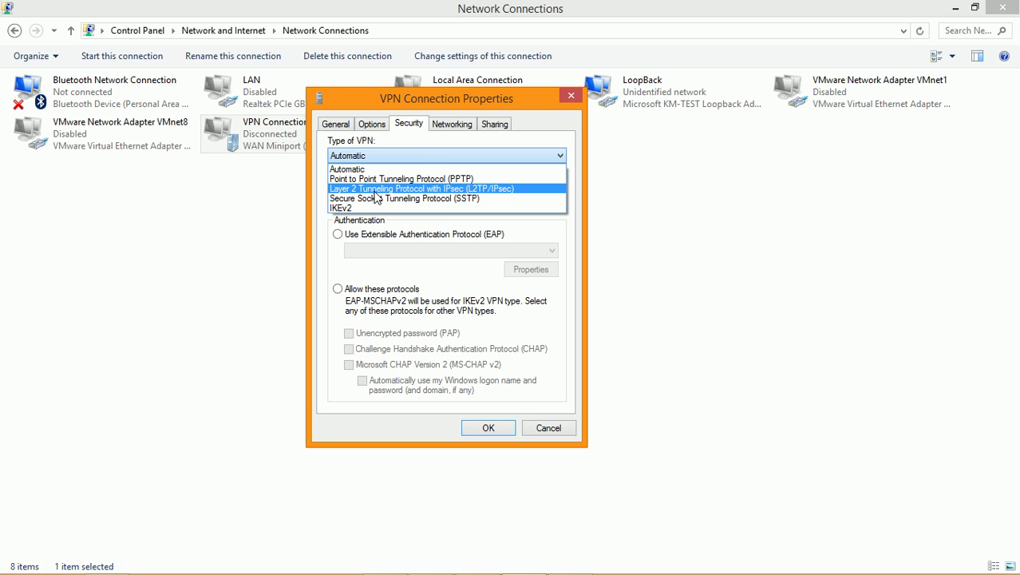
pyautogui.click(465, 192)
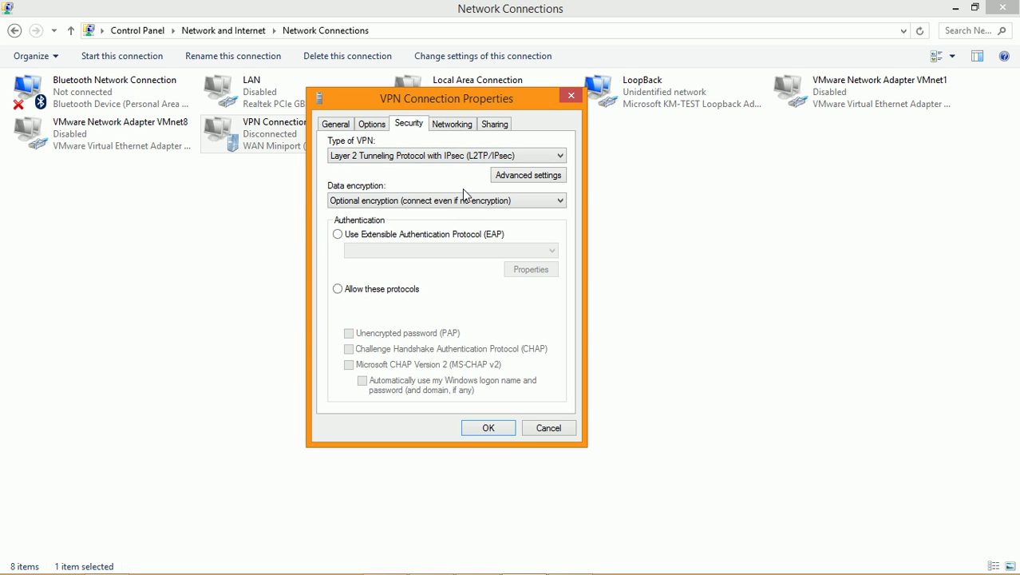
# Step: Switch the L2TP advanced settings to preshared-key authentication and bring WinBox forward
pyautogui.click(540, 177)
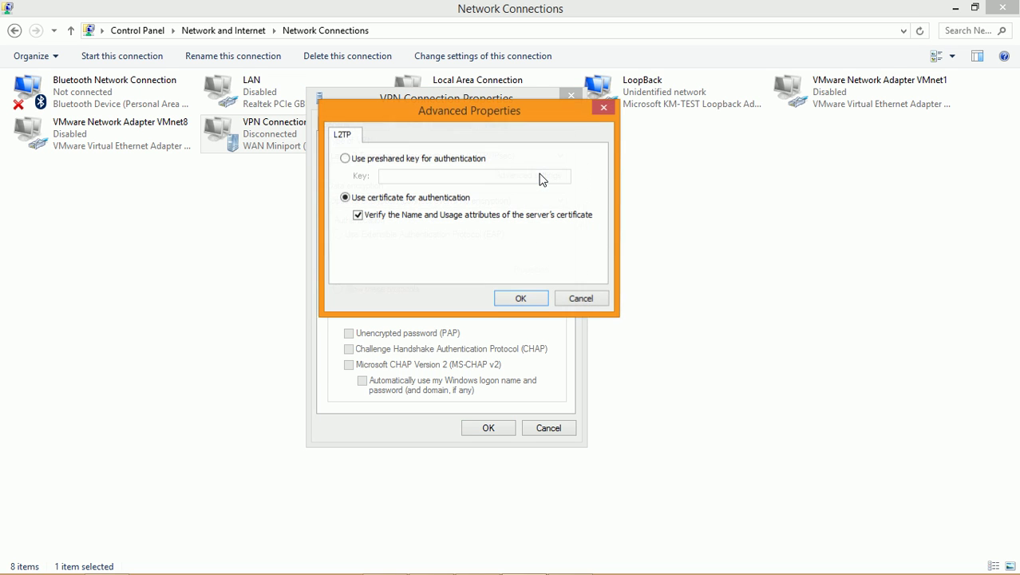
pyautogui.click(348, 160)
pyautogui.click(426, 177)
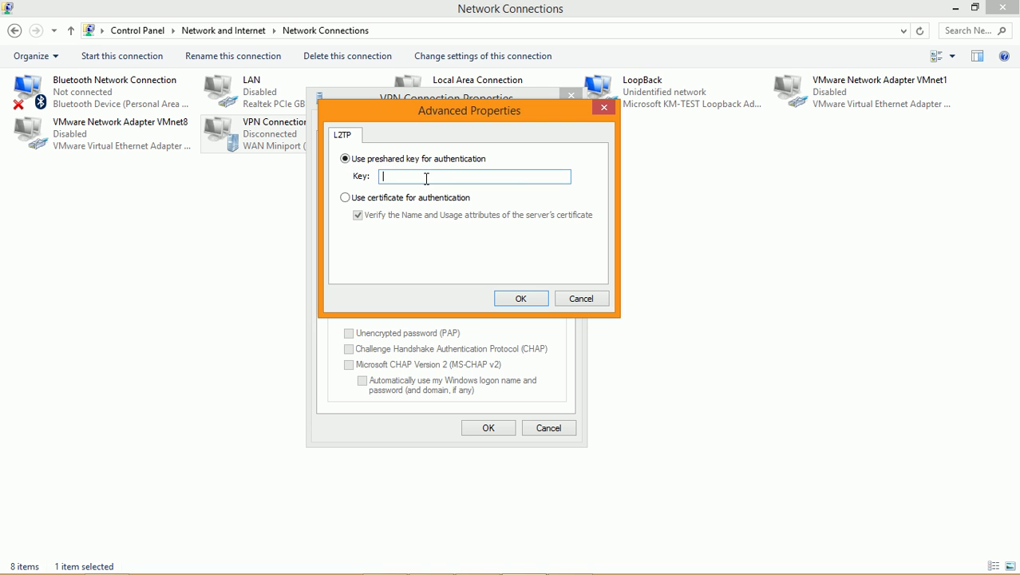
pyautogui.click(572, 560)
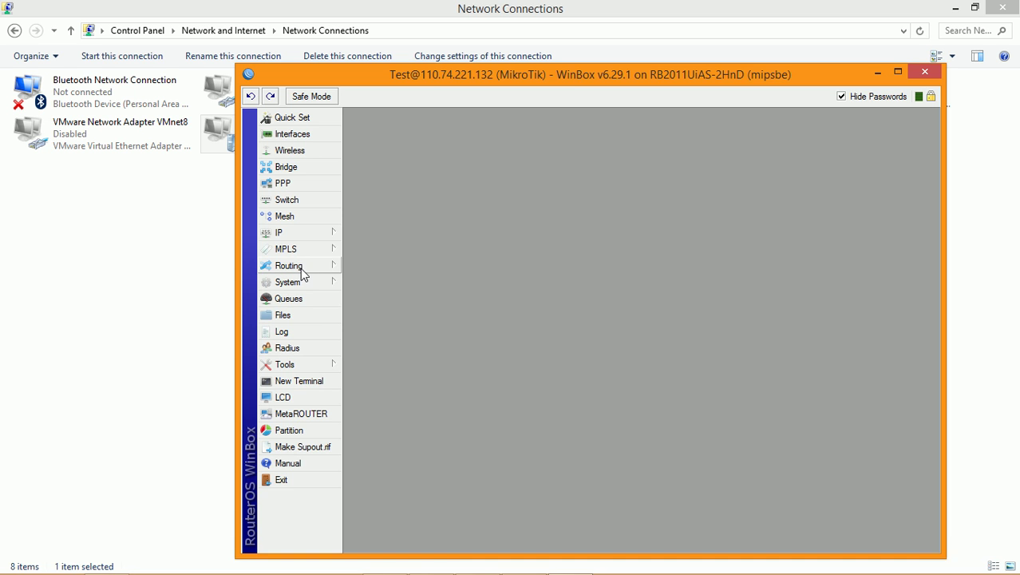
# Step: Look up the pre-shared secret of the 0.0.0.0/0 peer under IP > IPsec > Peers
pyautogui.moveTo(300, 231)
pyautogui.click(375, 352)
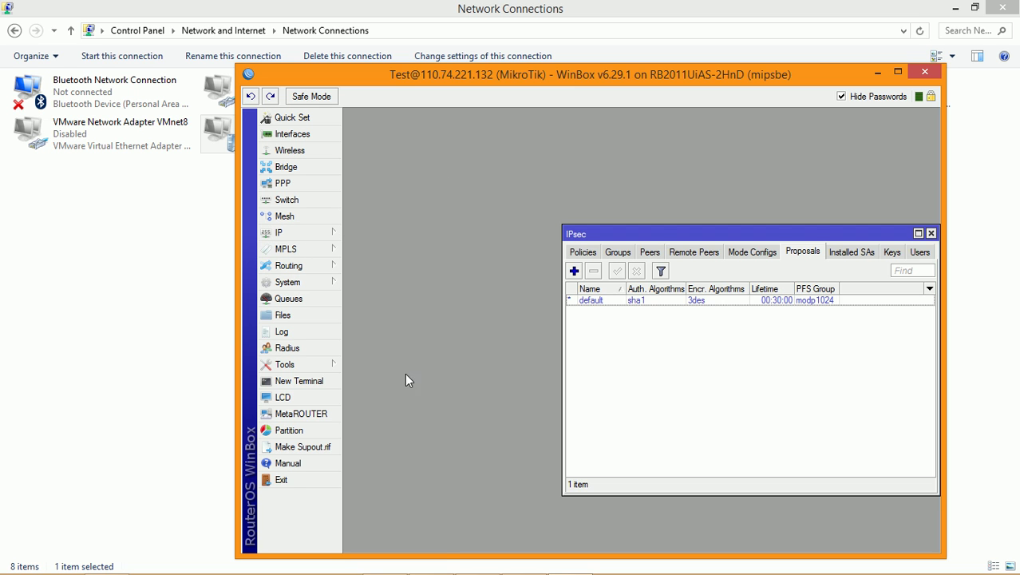
pyautogui.moveTo(661, 234); pyautogui.dragTo(557, 192)
pyautogui.click(547, 210)
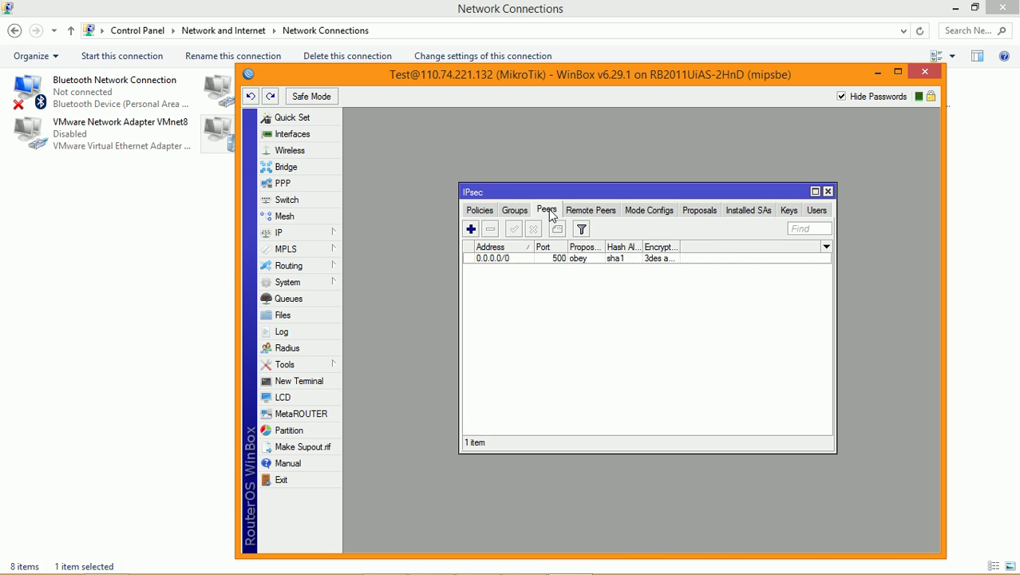
pyautogui.doubleClick(526, 260)
pyautogui.click(723, 234)
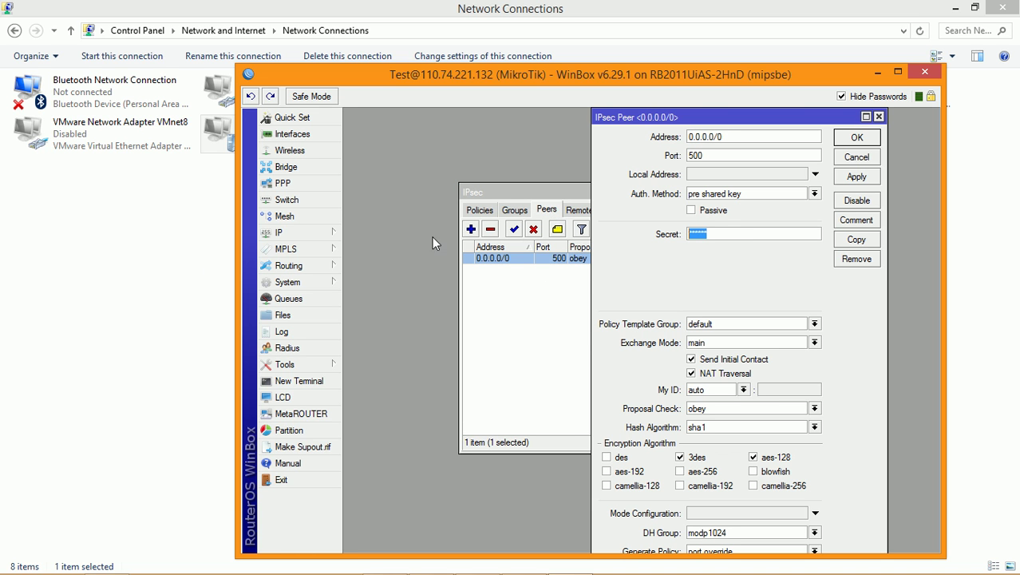
pyautogui.click(709, 234)
pyautogui.doubleClick(745, 232)
pyautogui.click(851, 142)
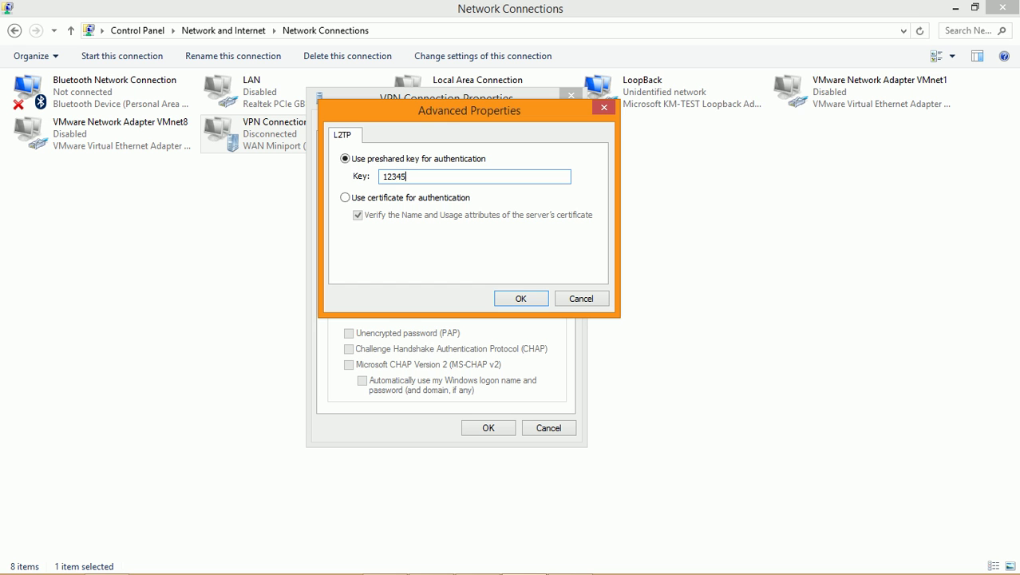
# Step: Save the preshared key and VPN properties, then tile Network Connections left and WinBox right
pyautogui.click(533, 299)
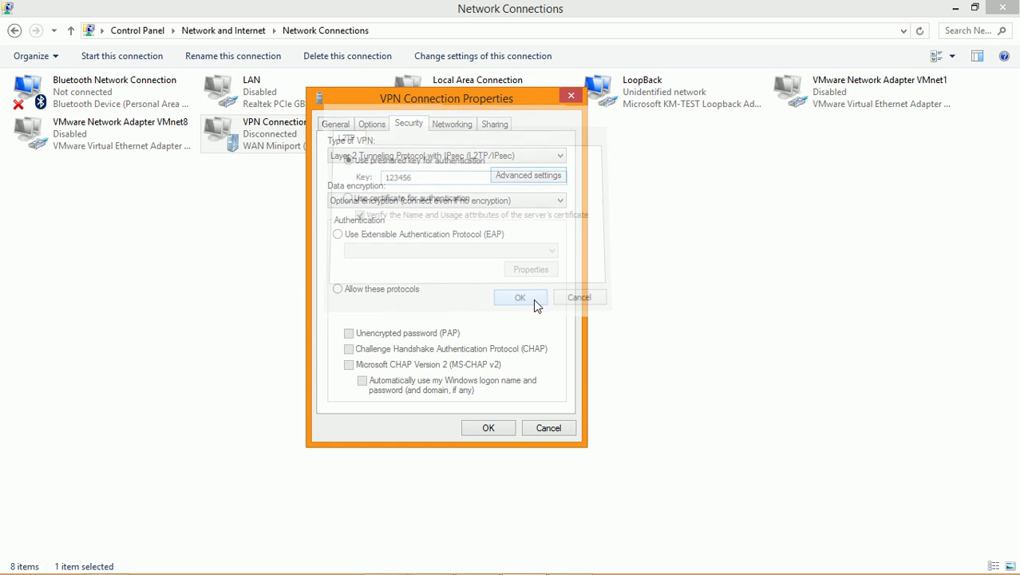
pyautogui.click(488, 429)
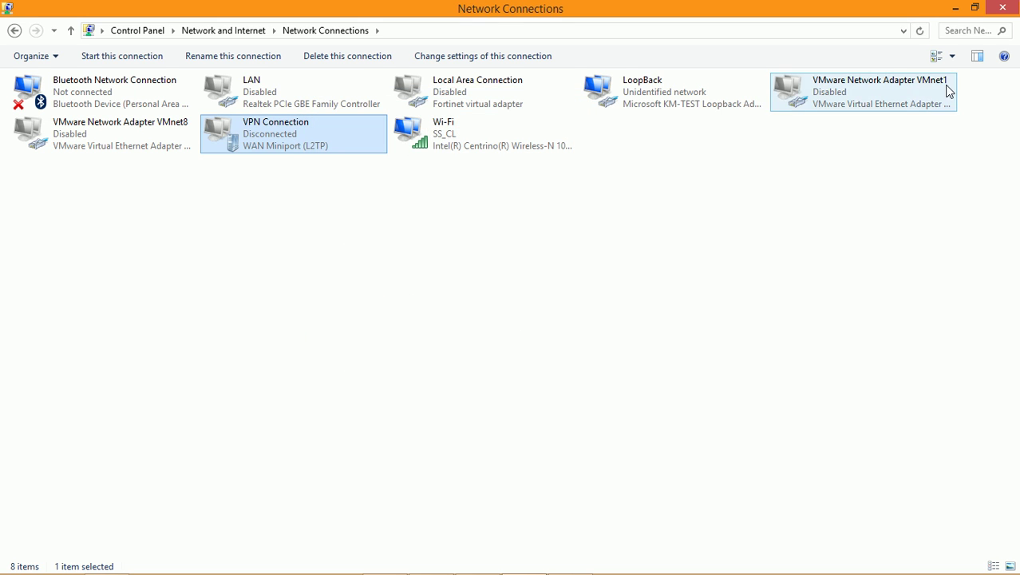
pyautogui.click(974, 8)
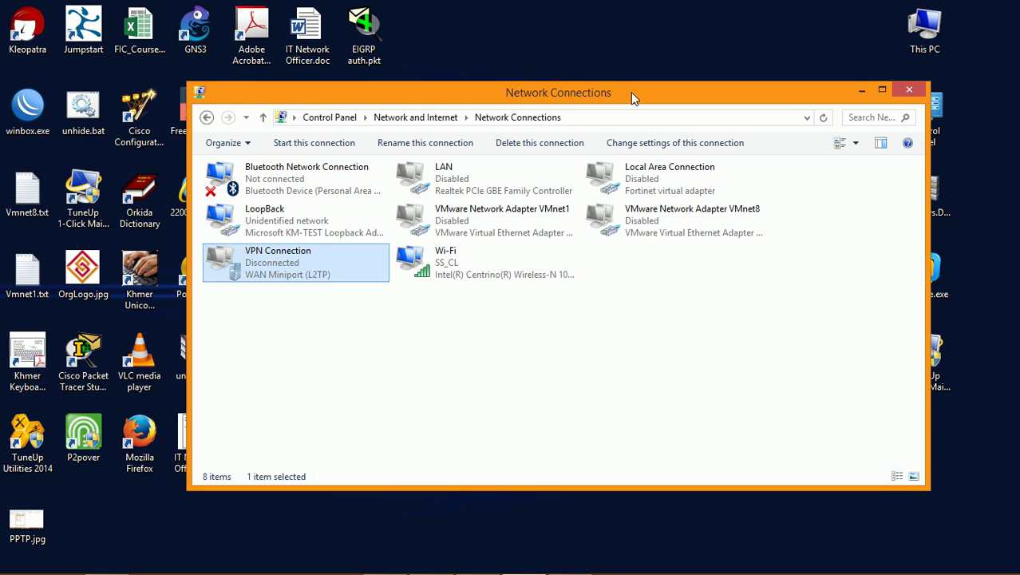
pyautogui.moveTo(630, 91); pyautogui.dragTo(490, 71)
pyautogui.moveTo(534, 469); pyautogui.dragTo(527, 511)
pyautogui.moveTo(786, 306); pyautogui.dragTo(524, 275)
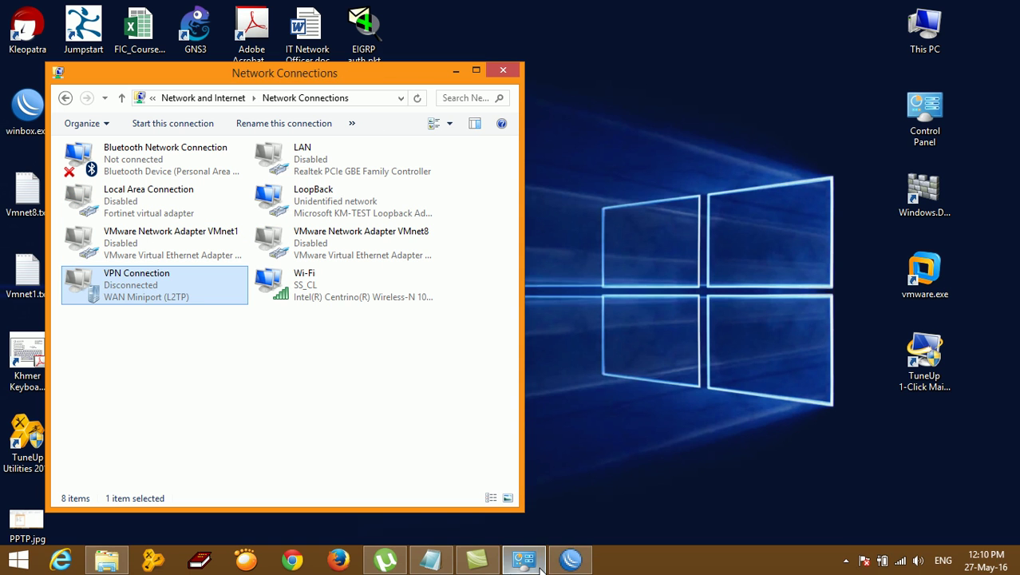
pyautogui.click(571, 559)
pyautogui.moveTo(506, 13); pyautogui.dragTo(641, 62)
# Step: Close the IPsec window and open a taller router Log window to show more entries
pyautogui.click(963, 180)
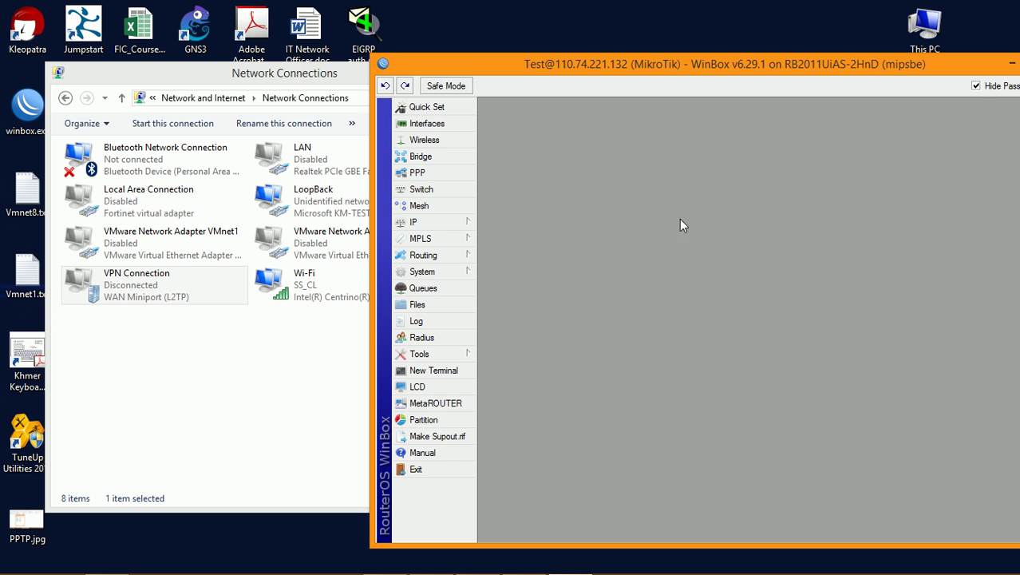
pyautogui.click(423, 321)
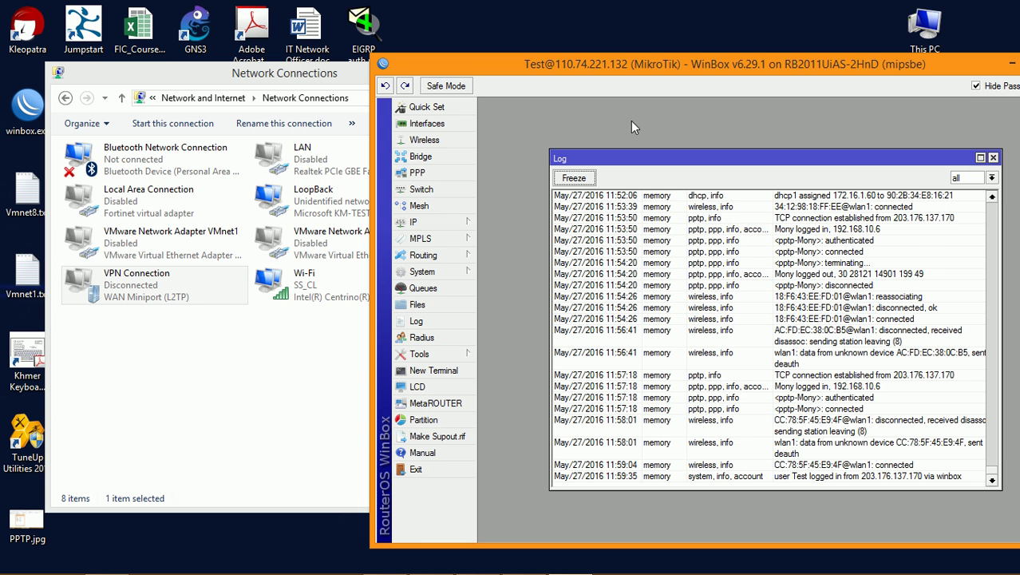
pyautogui.moveTo(767, 165); pyautogui.dragTo(730, 125)
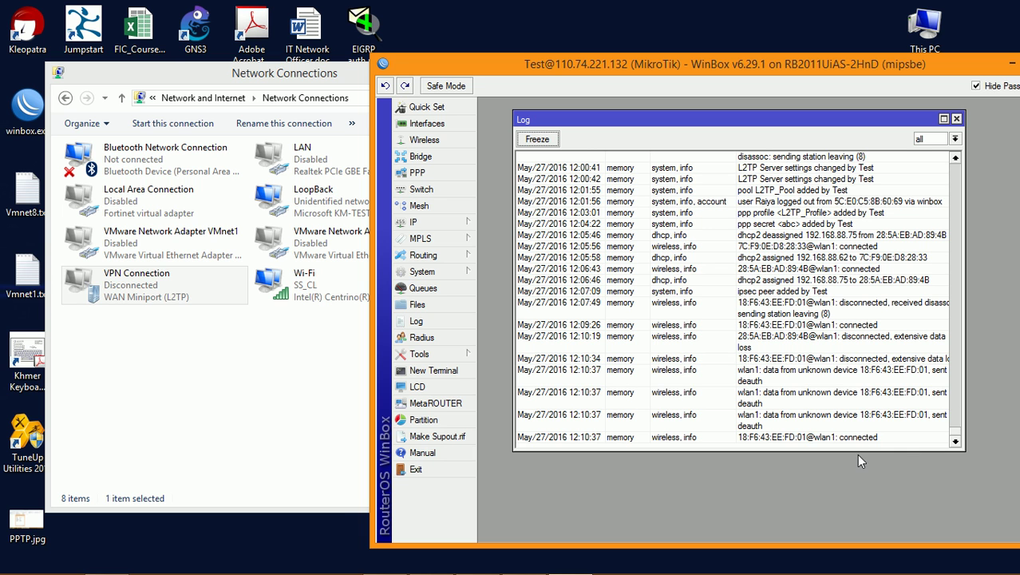
pyautogui.moveTo(859, 451); pyautogui.dragTo(860, 503)
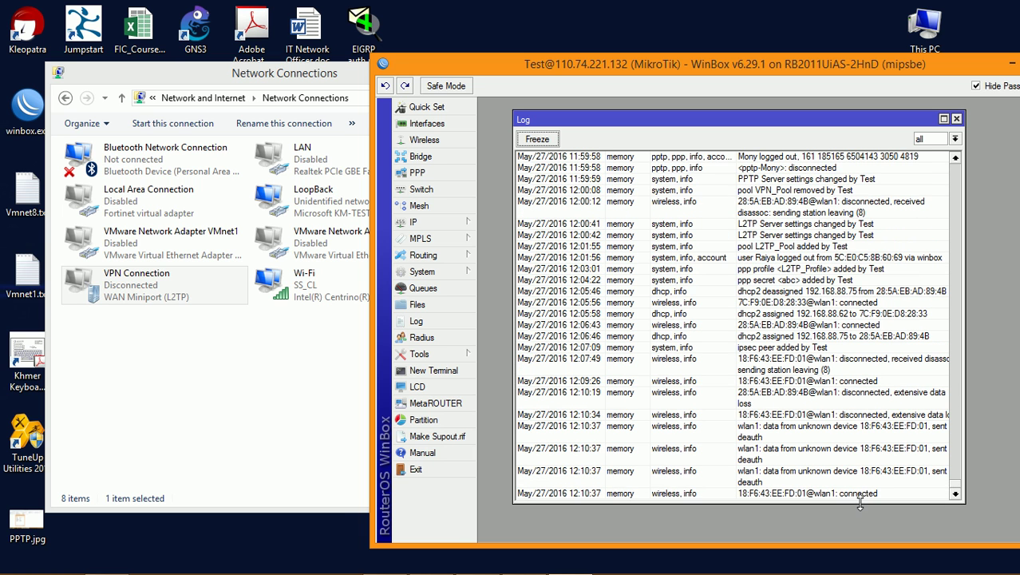
# Step: Rearrange WinBox and Network Connections so VPN Connection is visible and selected
pyautogui.rightClick(124, 292)
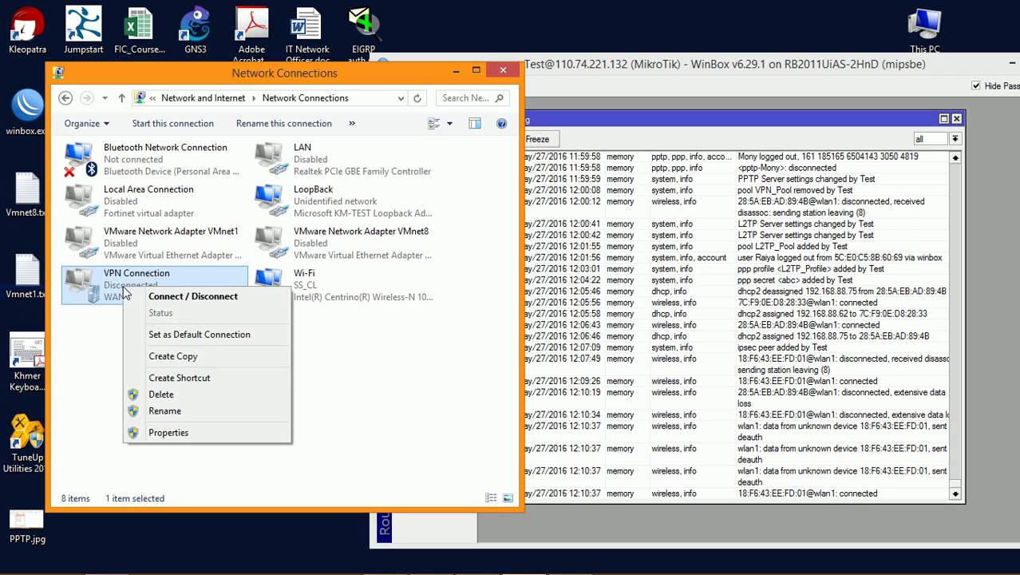
pyautogui.moveTo(336, 74); pyautogui.dragTo(305, 72)
pyautogui.click(538, 62)
pyautogui.moveTo(538, 62); pyautogui.dragTo(577, 128)
pyautogui.moveTo(723, 64); pyautogui.dragTo(581, 46)
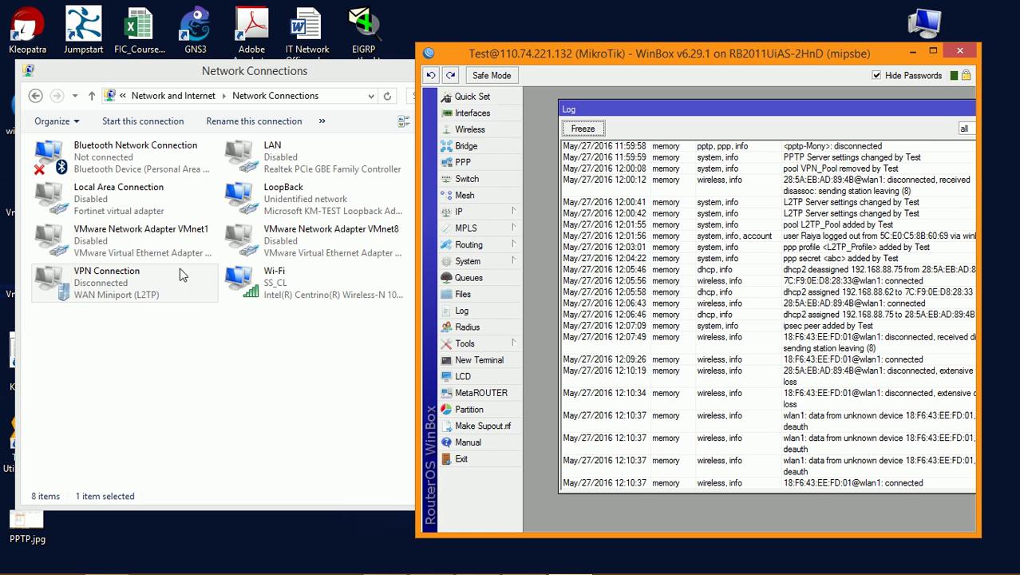
pyautogui.click(120, 300)
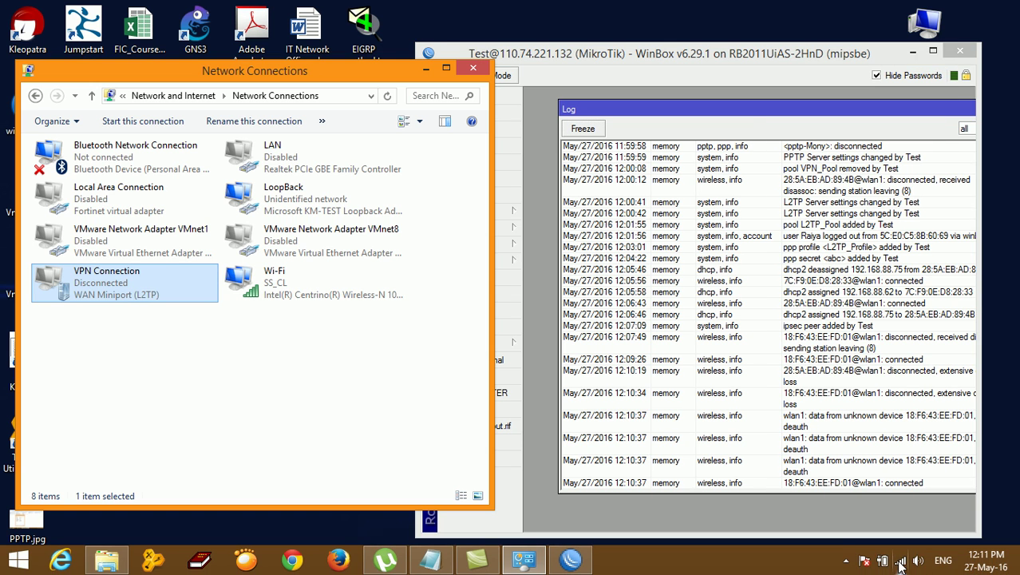
# Step: Try connecting VPN Connection from the Networks panel, then dismiss the sign-in form
pyautogui.click(895, 562)
pyautogui.click(915, 255)
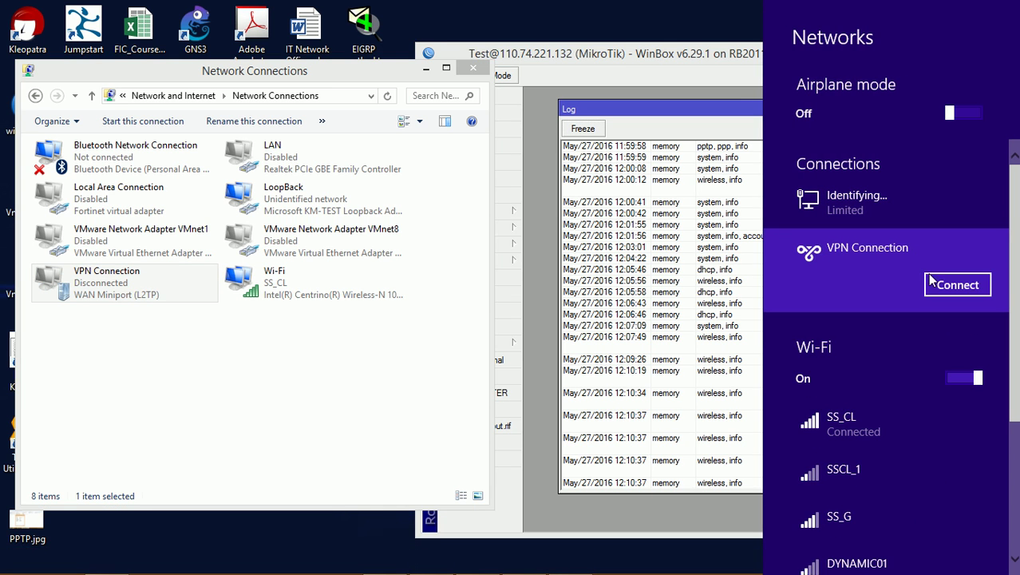
pyautogui.rightClick(154, 282)
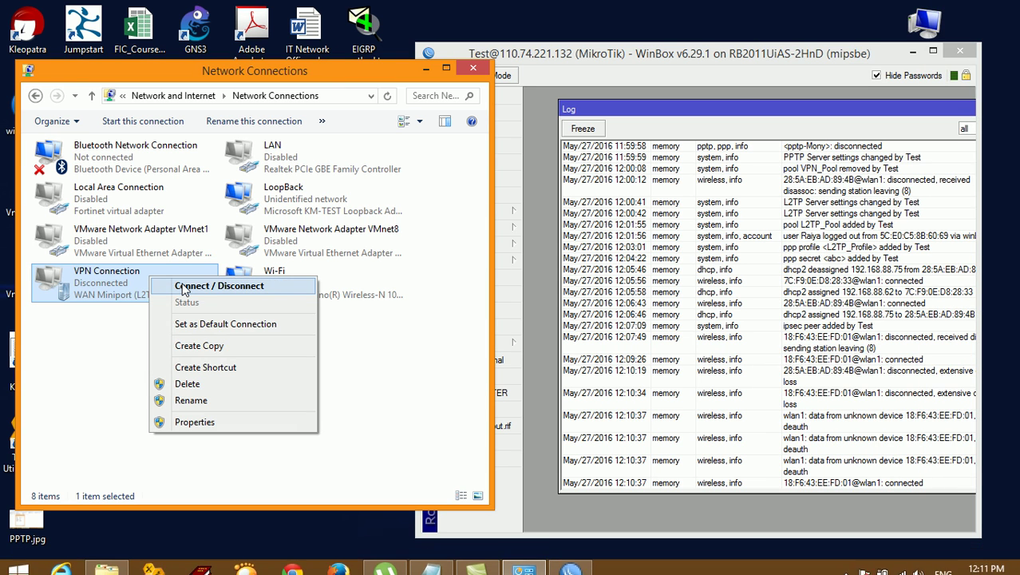
pyautogui.click(183, 287)
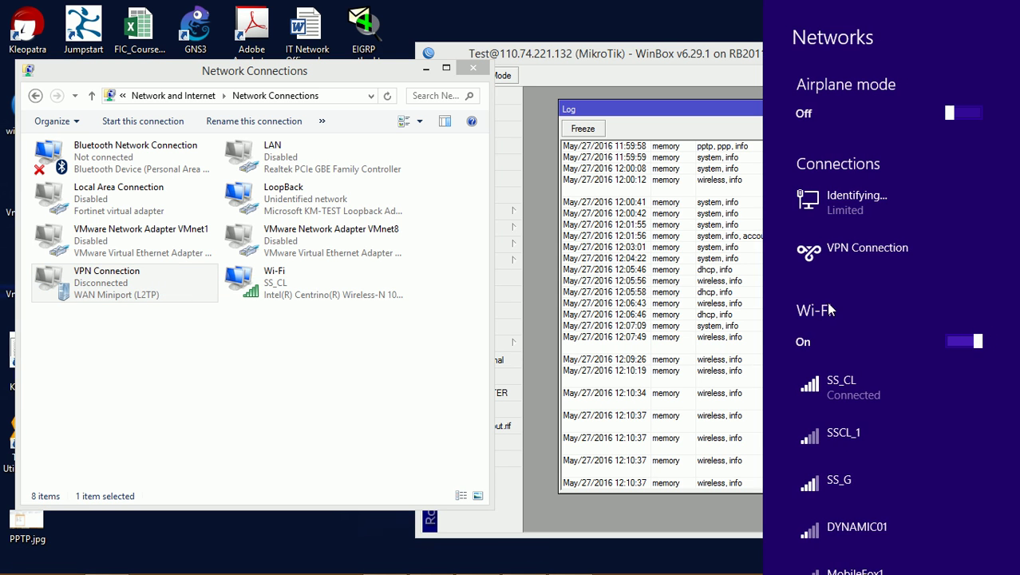
pyautogui.click(860, 257)
pyautogui.click(956, 288)
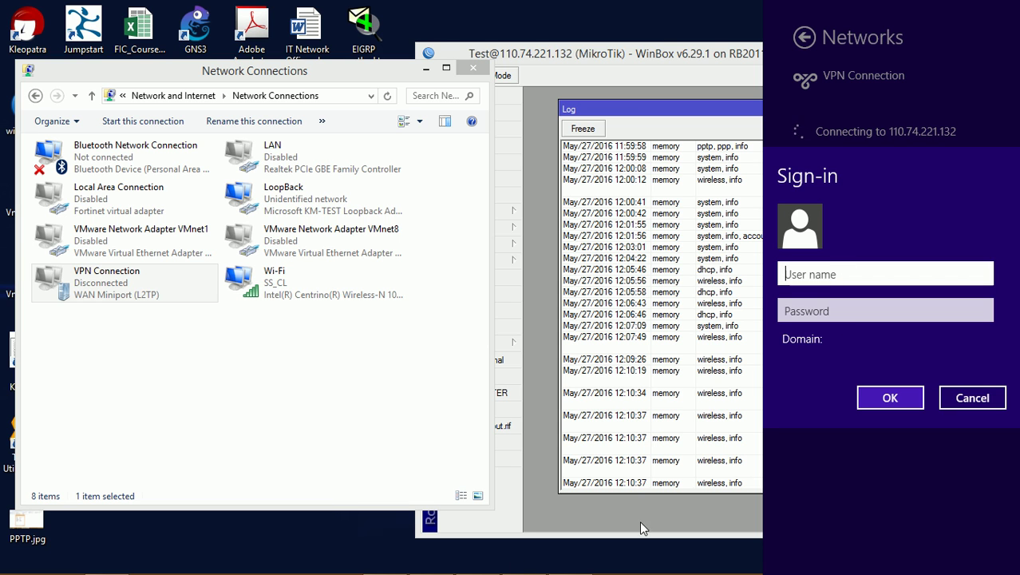
pyautogui.click(451, 417)
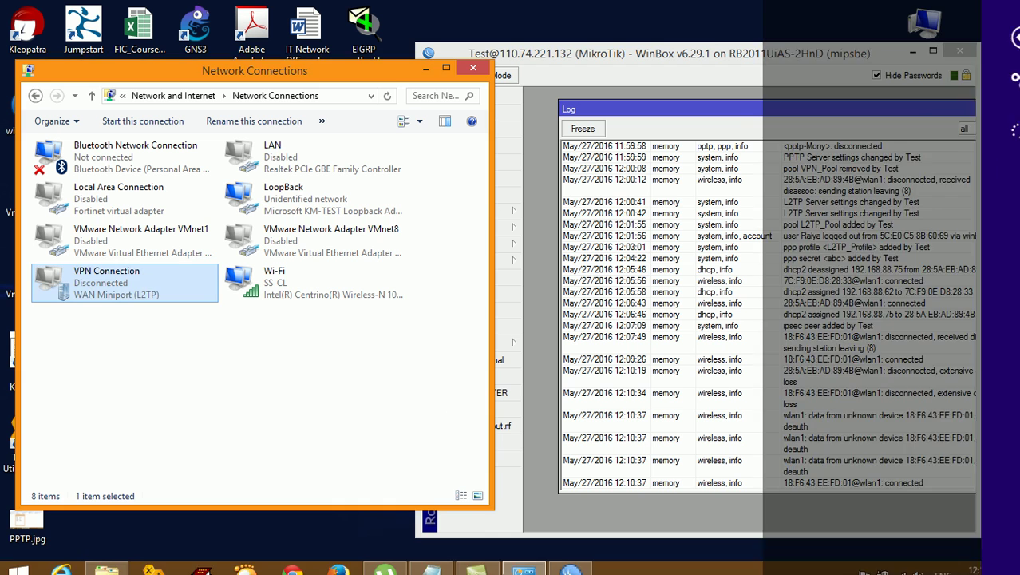
# Step: Look up the VPN username and password in the Notepad notes
pyautogui.click(430, 559)
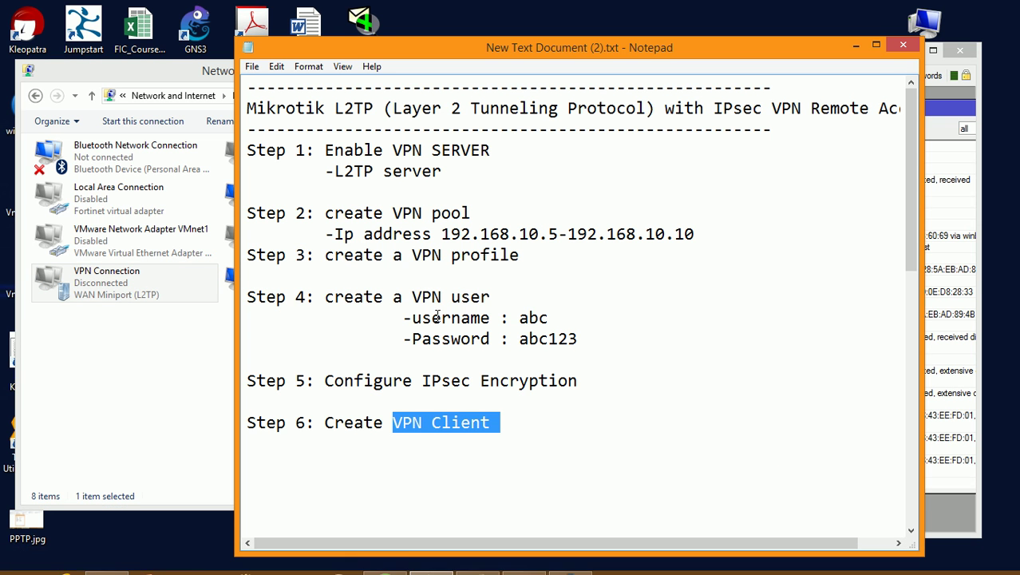
pyautogui.moveTo(517, 318); pyautogui.dragTo(569, 317)
pyautogui.moveTo(521, 339); pyautogui.dragTo(614, 342)
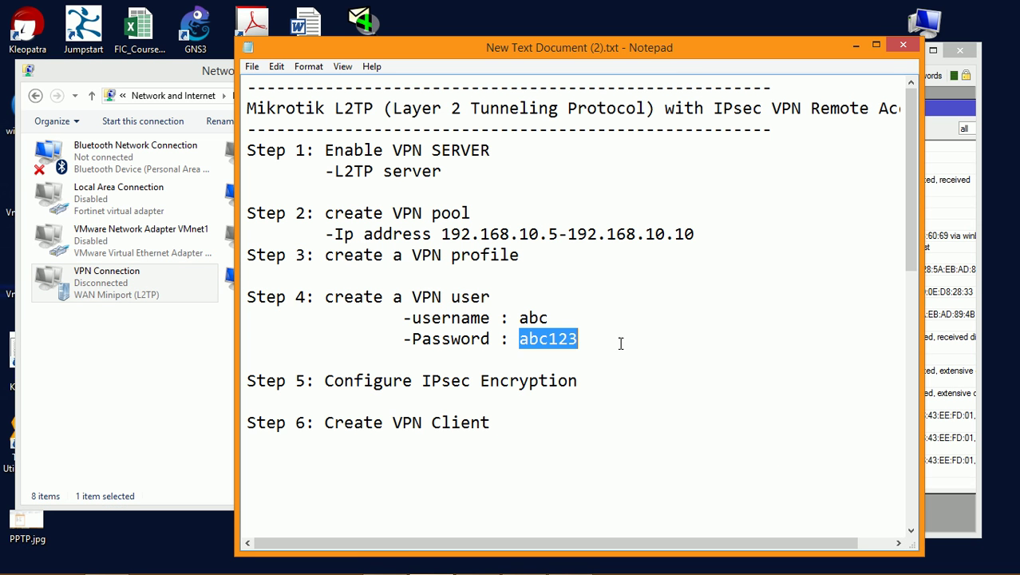
pyautogui.click(857, 46)
# Step: Connect VPN Connection with the VPN username and password, then bring WinBox's log forward
pyautogui.moveTo(1010, 288)
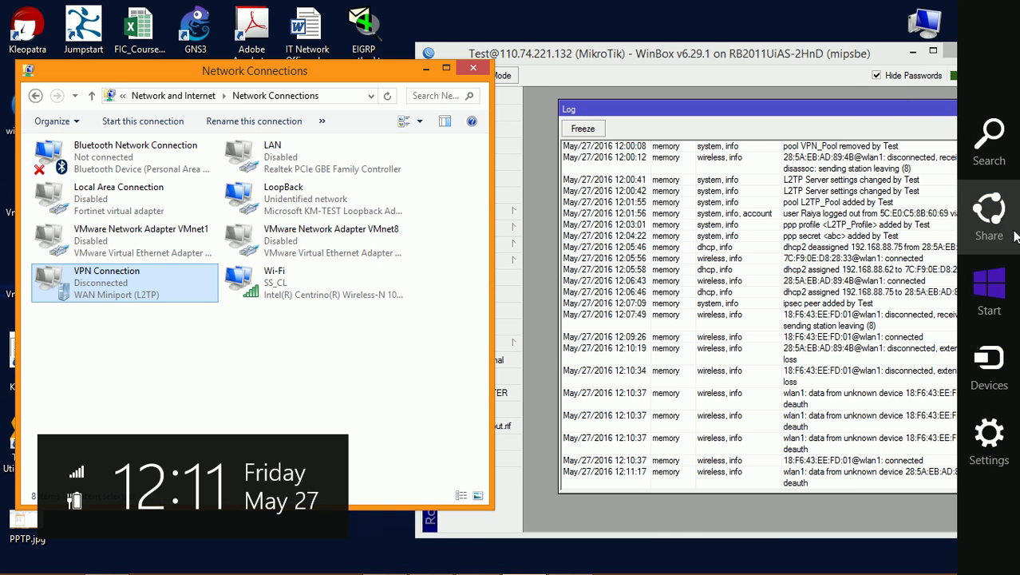
pyautogui.click(896, 562)
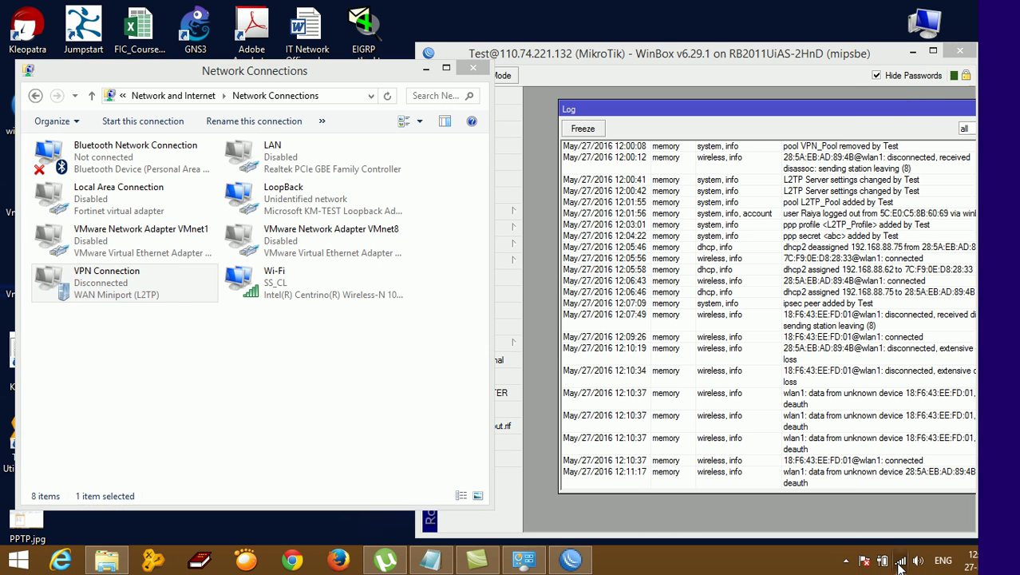
pyautogui.click(873, 248)
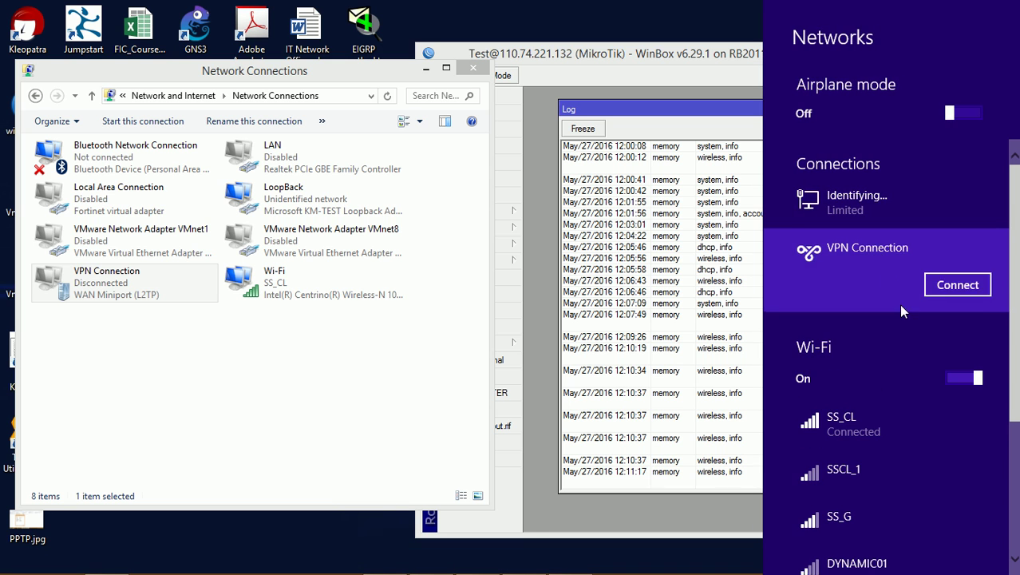
pyautogui.click(952, 283)
pyautogui.write('ab')
pyautogui.click(820, 307)
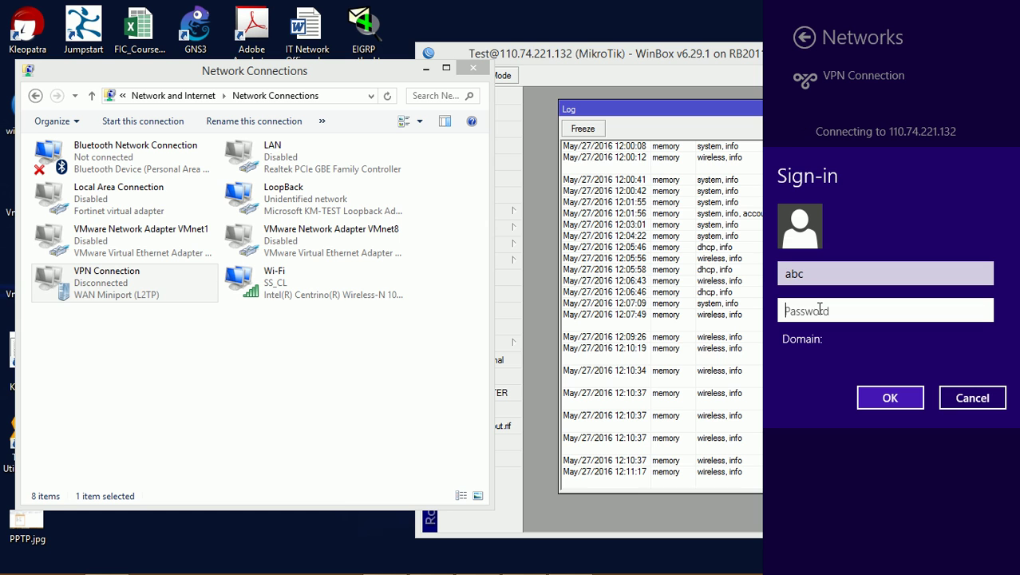
pyautogui.write('a')
pyautogui.click(890, 397)
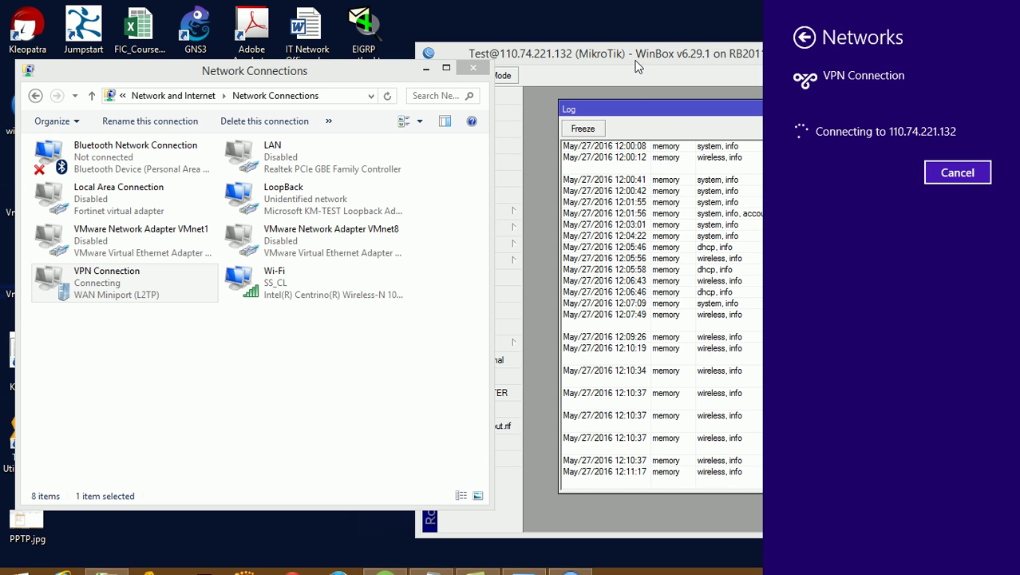
pyautogui.moveTo(650, 52); pyautogui.dragTo(628, 48)
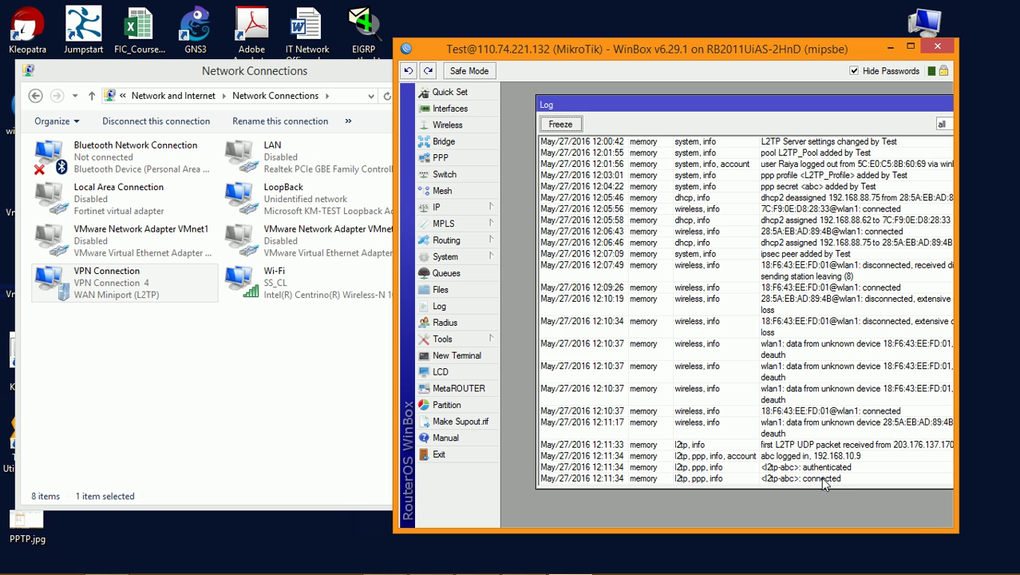
# Step: Enlarge Network Connections, minimize WinBox, and move Network Connections to the upper right
pyautogui.click(325, 383)
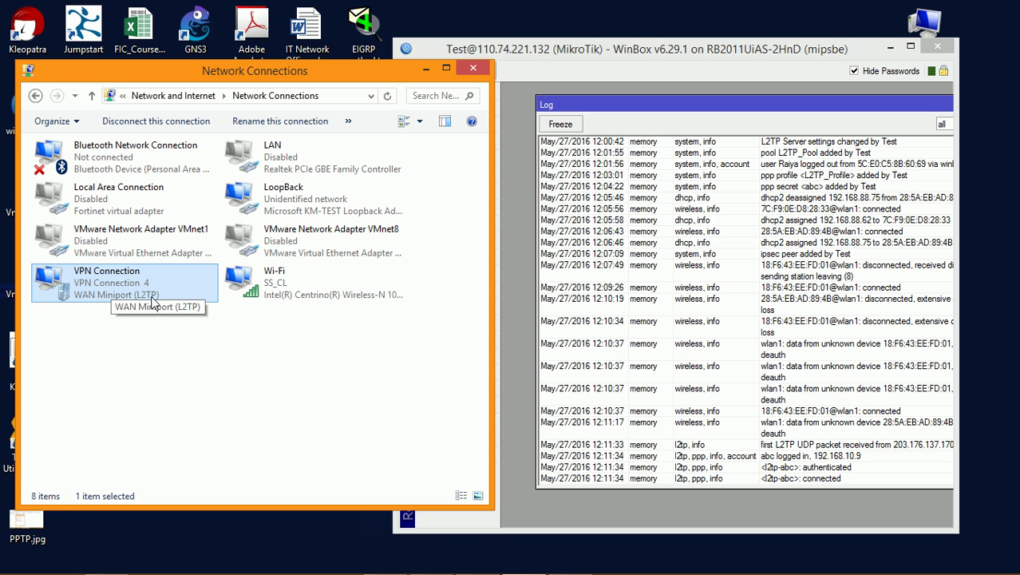
pyautogui.moveTo(275, 508); pyautogui.dragTo(276, 529)
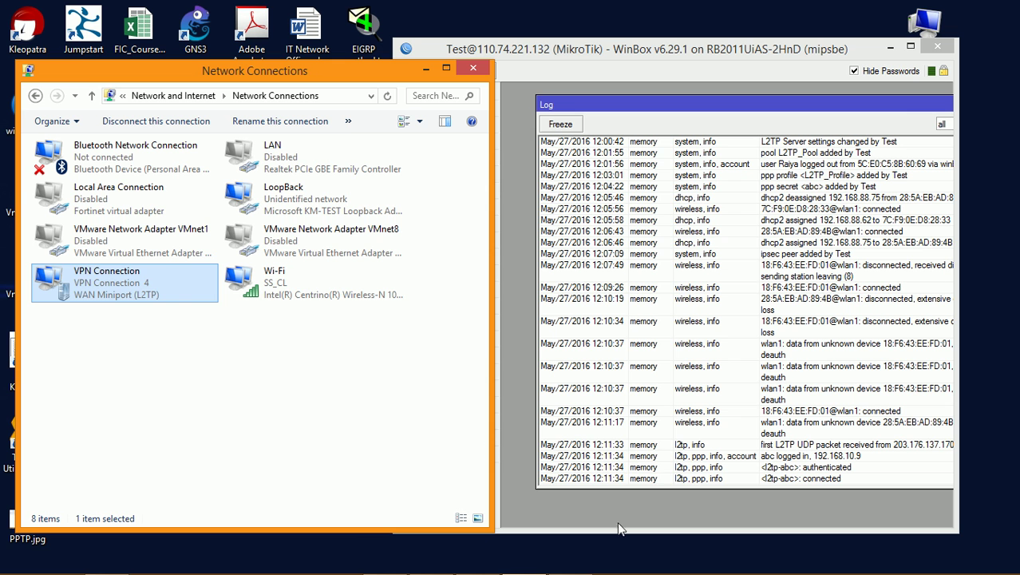
pyautogui.click(889, 45)
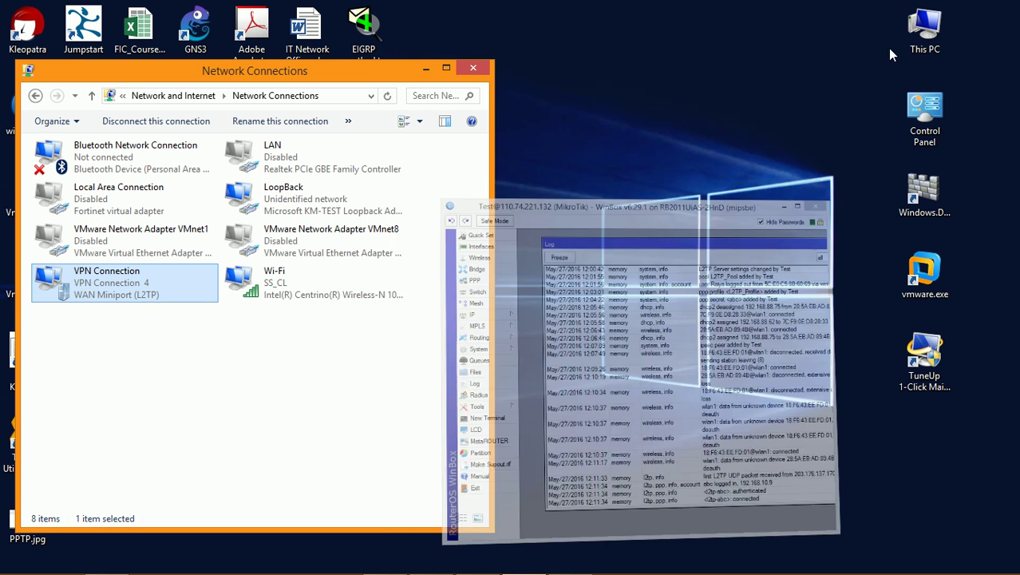
pyautogui.moveTo(289, 80); pyautogui.dragTo(773, 44)
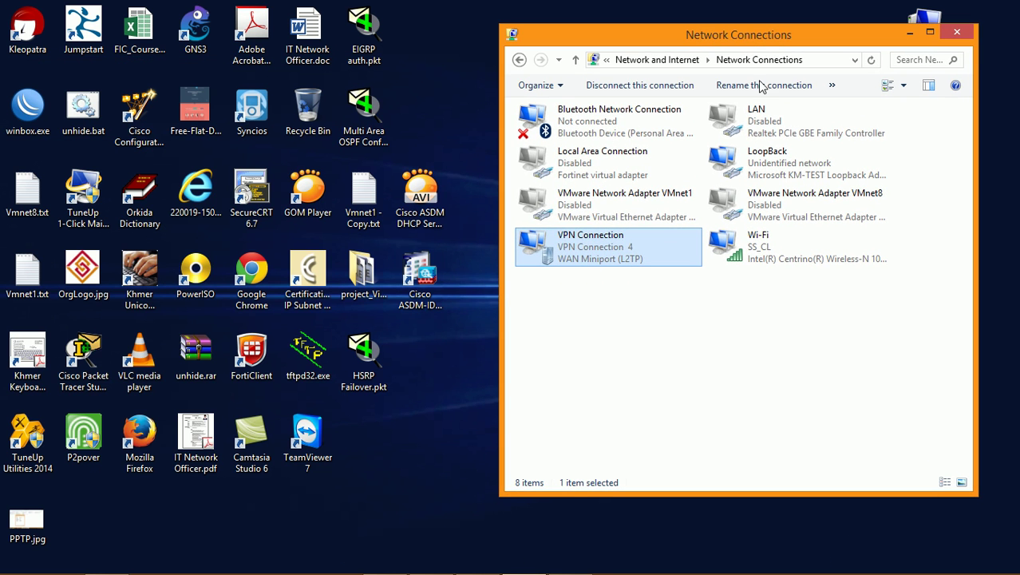
# Step: Open VPN Connection's Status Details tab, move it aside, and open PPTP.jpg from the desktop
pyautogui.rightClick(669, 241)
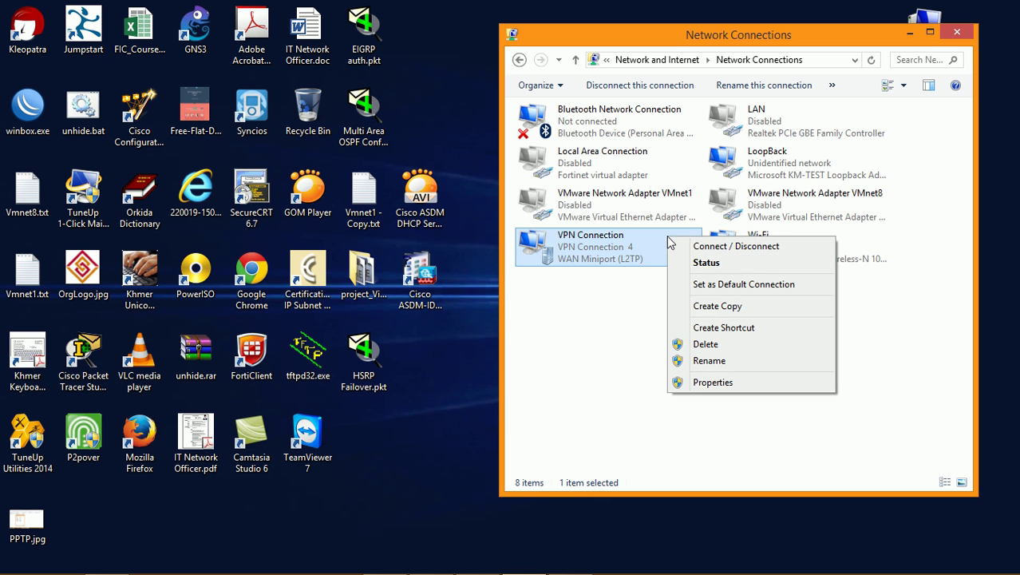
pyautogui.click(713, 265)
pyautogui.click(434, 152)
pyautogui.moveTo(524, 130); pyautogui.dragTo(660, 41)
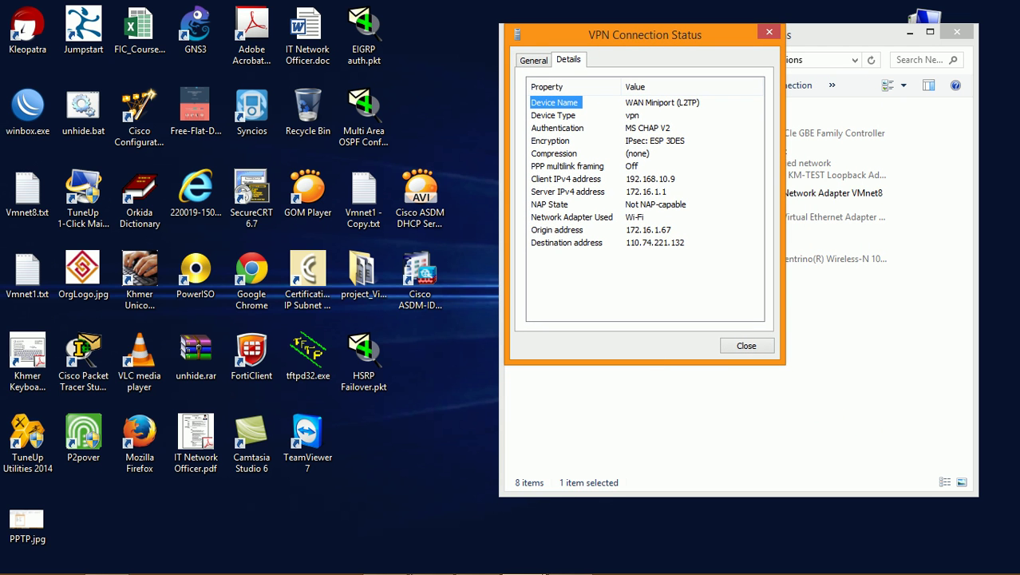
pyautogui.click(38, 523)
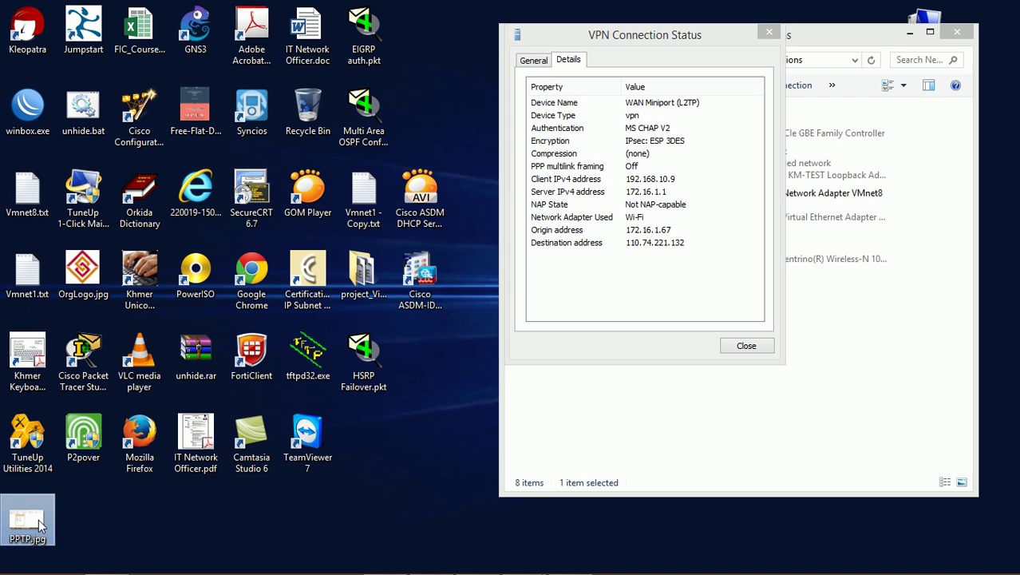
pyautogui.doubleClick(39, 523)
# Step: Enlarge PPTP.jpg, then zoom and pan to centre its saved PPTP status dialog
pyautogui.click(973, 11)
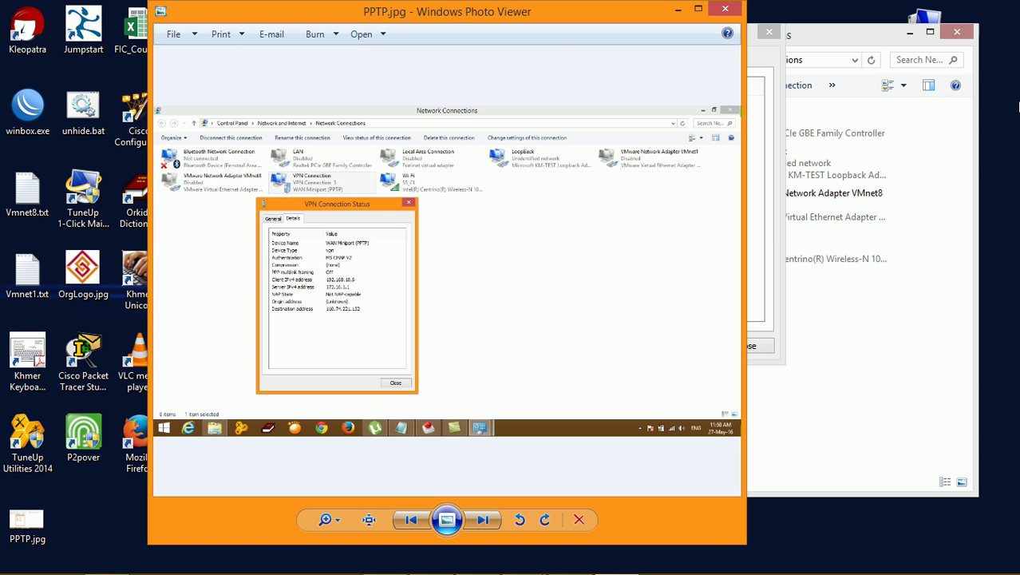
pyautogui.scroll(3, 474, 223)
pyautogui.moveTo(290, 275); pyautogui.dragTo(524, 171)
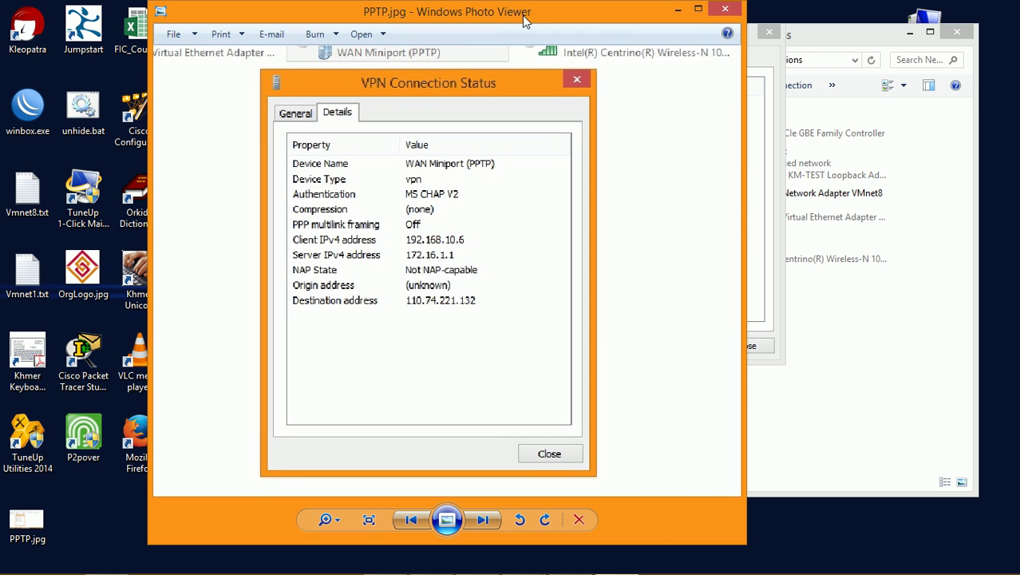
pyautogui.moveTo(536, 12); pyautogui.dragTo(434, 30)
# Step: Place the live L2TP status details beside it, then close the status and minimize the viewer
pyautogui.click(696, 32)
pyautogui.moveTo(633, 30); pyautogui.dragTo(579, 127)
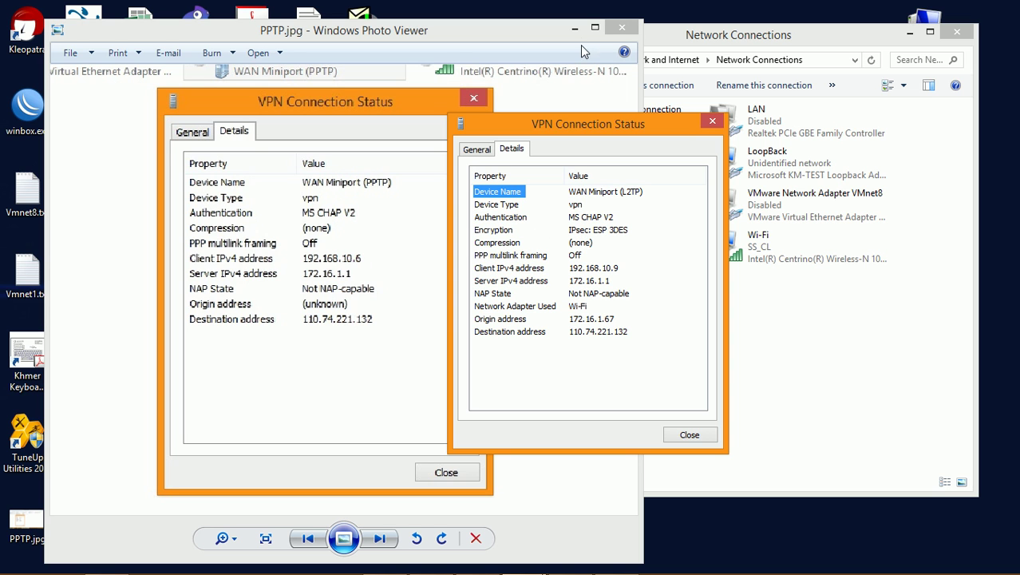
pyautogui.click(710, 123)
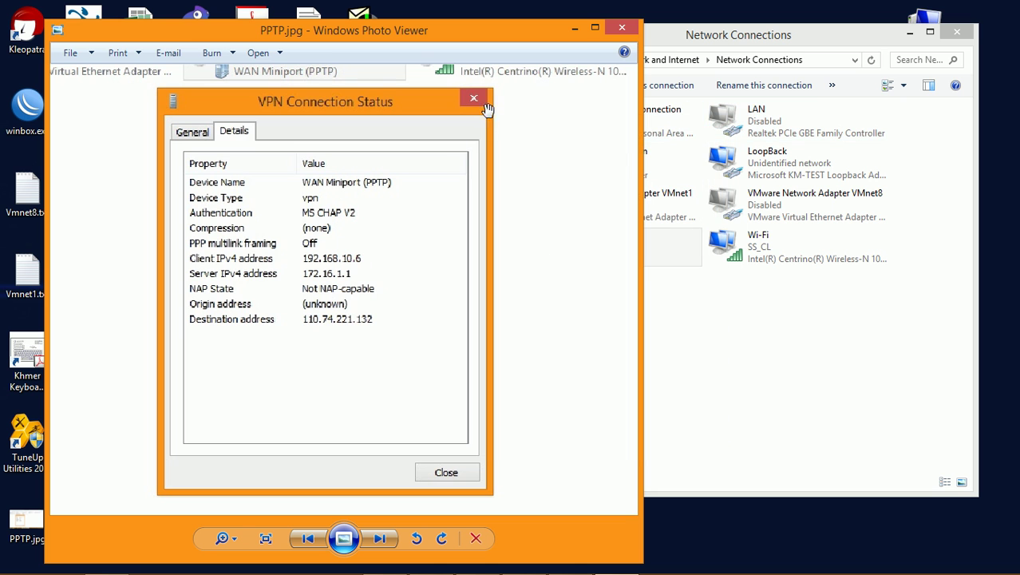
pyautogui.click(583, 30)
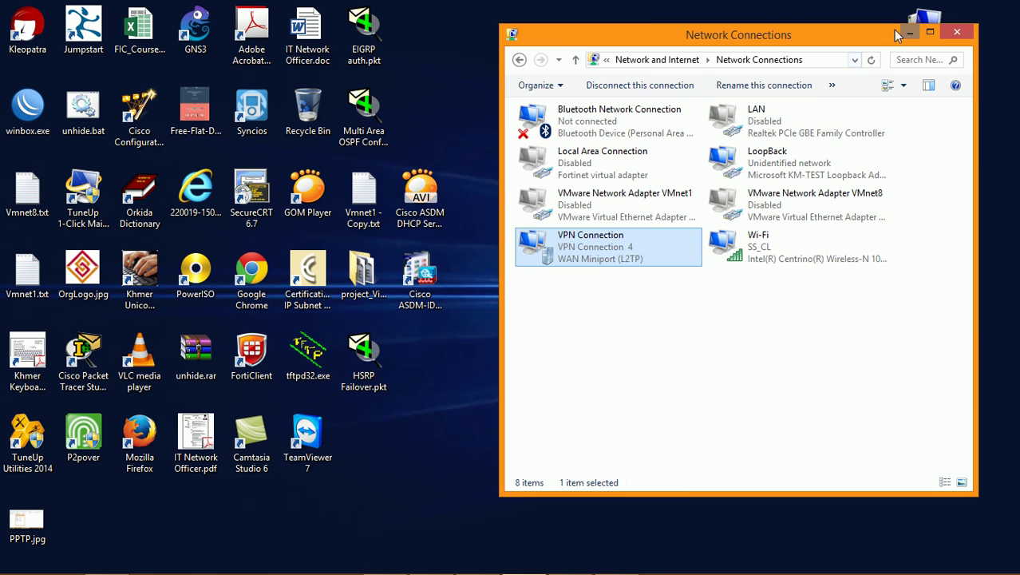
pyautogui.click(910, 33)
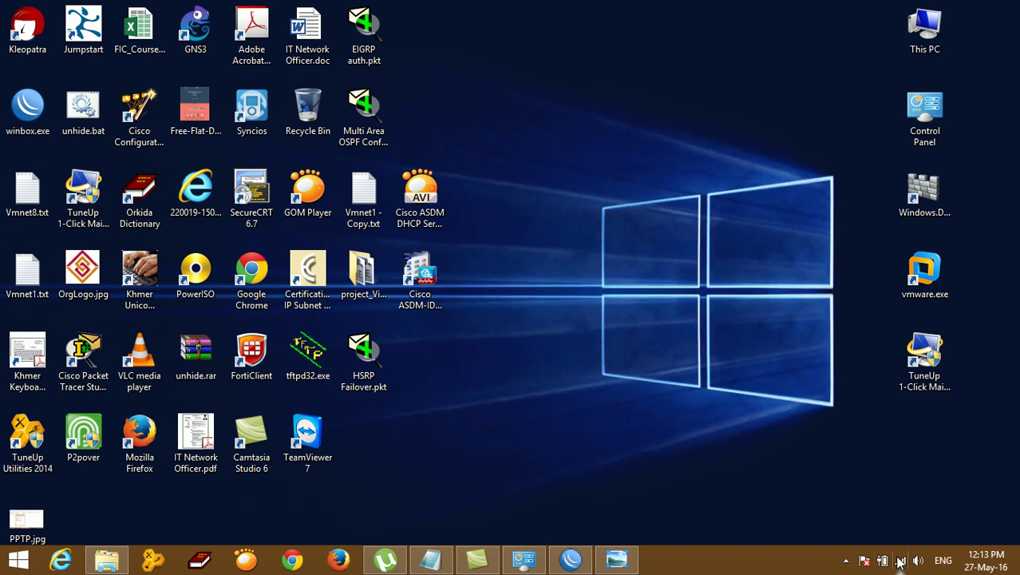
pyautogui.click(573, 562)
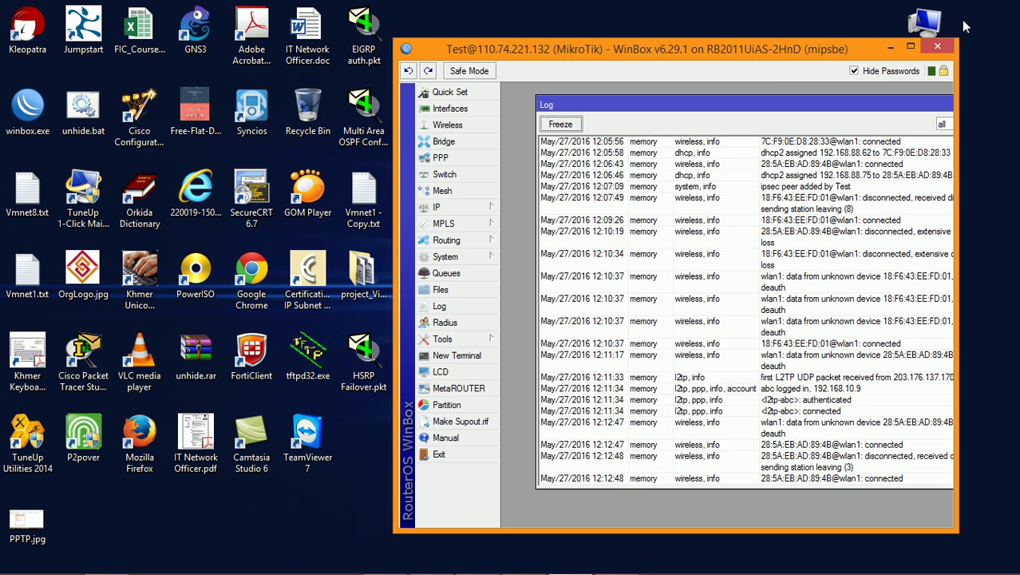
pyautogui.click(936, 50)
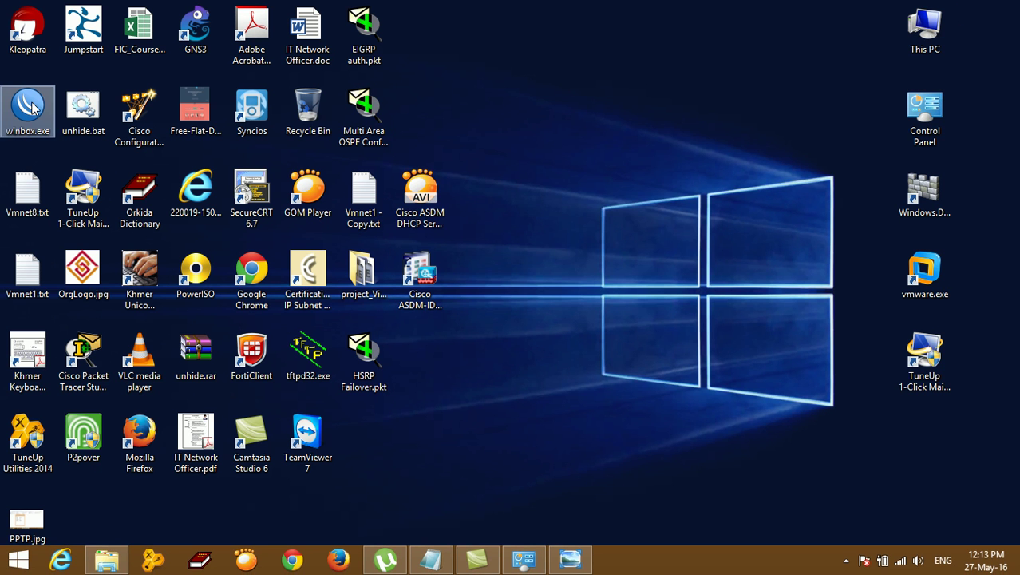
# Step: Relaunch WinBox and log in to the router at 192.168.88.1 with the router password
pyautogui.doubleClick(28, 110)
pyautogui.hotkey('ctrl', 'a')
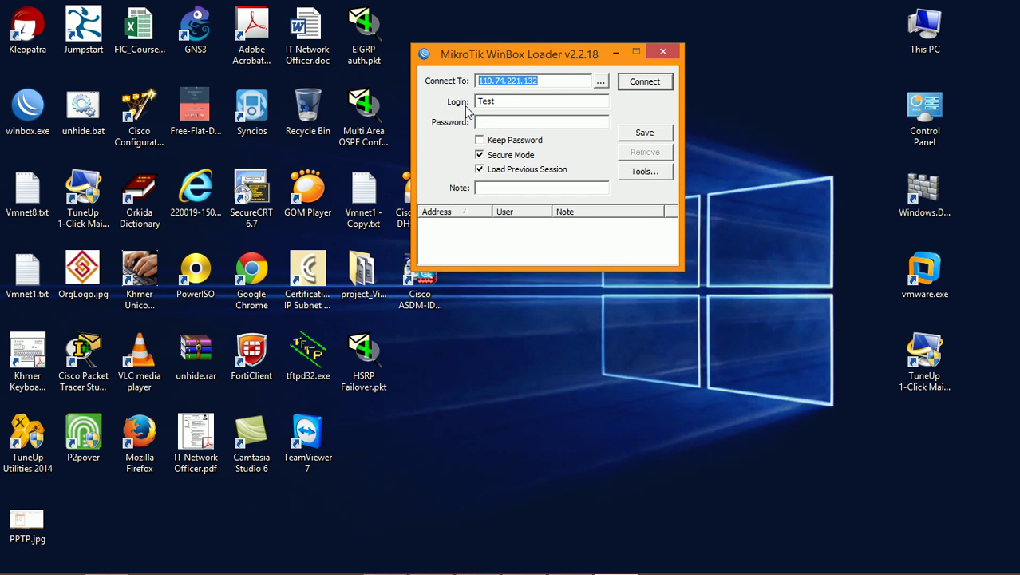
pyautogui.write('192.168.88.1')
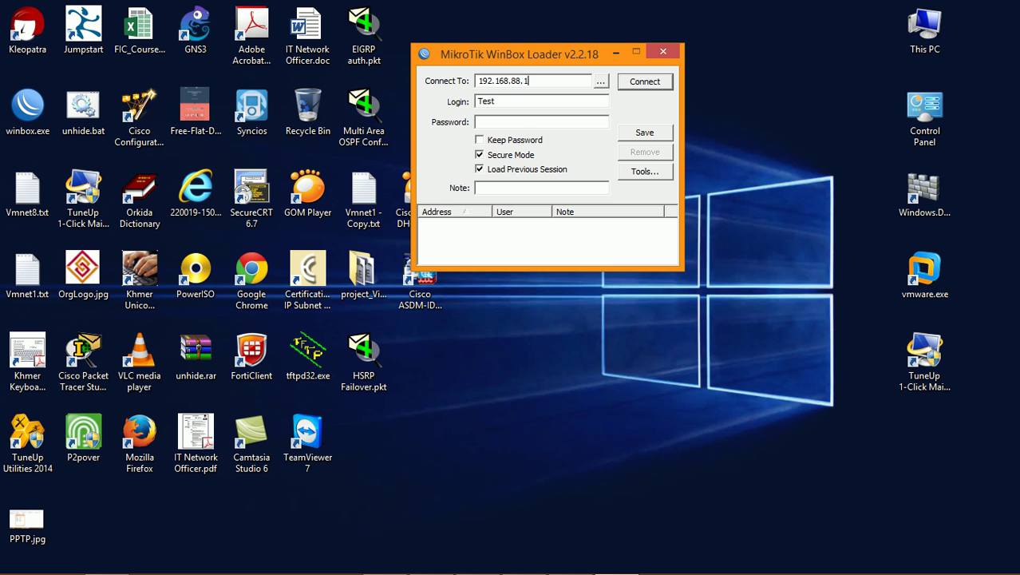
pyautogui.click(525, 125)
pyautogui.click(657, 84)
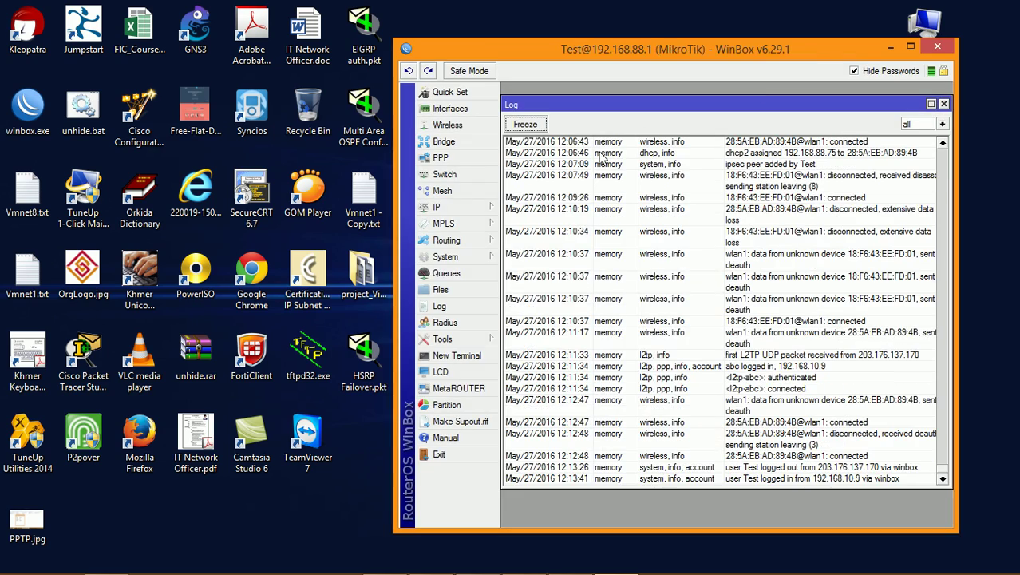
# Step: Maximize WinBox and check the interface list for l2tp-abc, then close it
pyautogui.moveTo(700, 51); pyautogui.dragTo(413, 45)
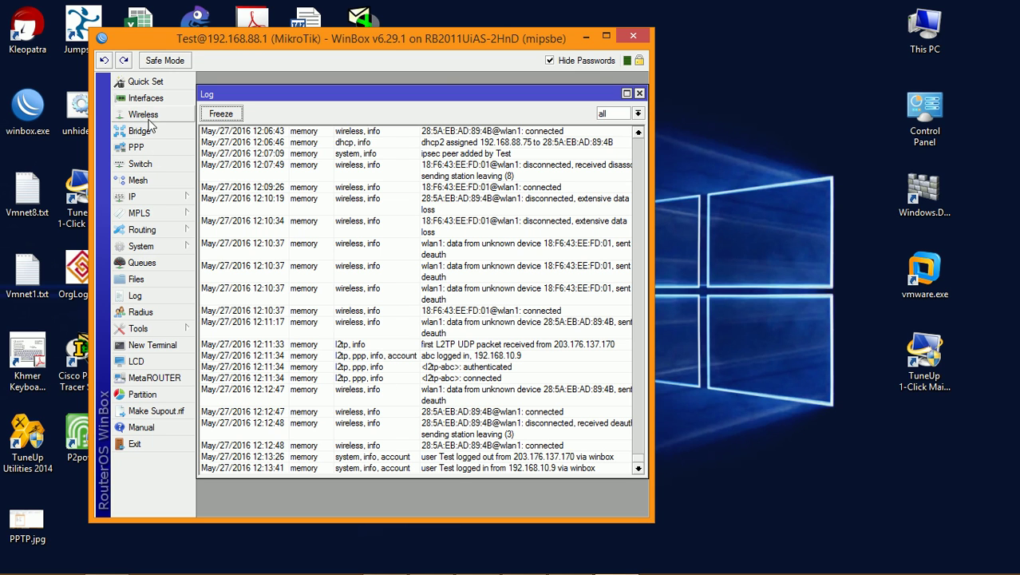
pyautogui.click(606, 35)
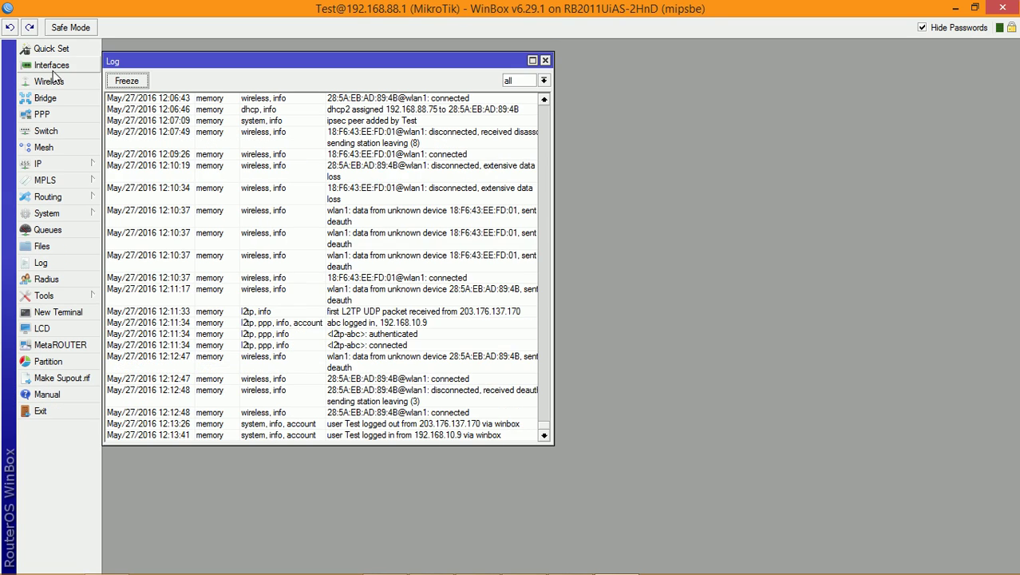
pyautogui.click(52, 65)
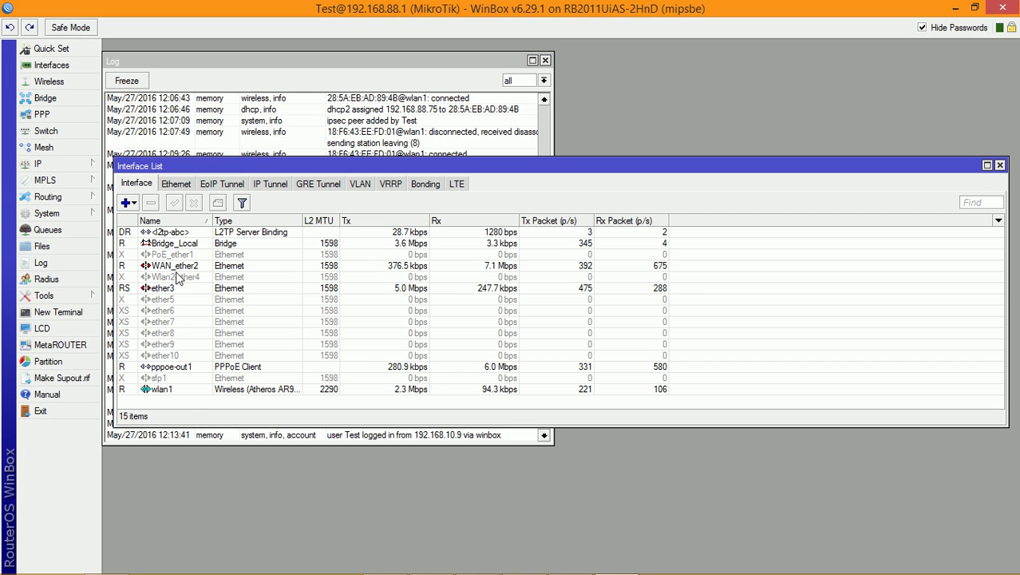
pyautogui.click(187, 390)
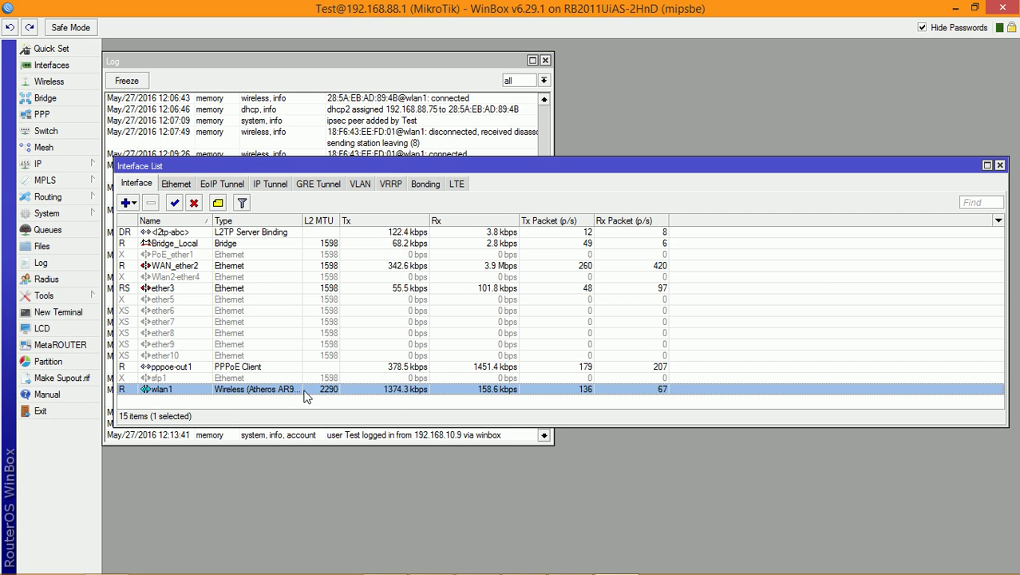
pyautogui.click(999, 166)
# Step: Check IP > Addresses for the 172.16.1.1 entry, close the list and minimize WinBox
pyautogui.click(55, 165)
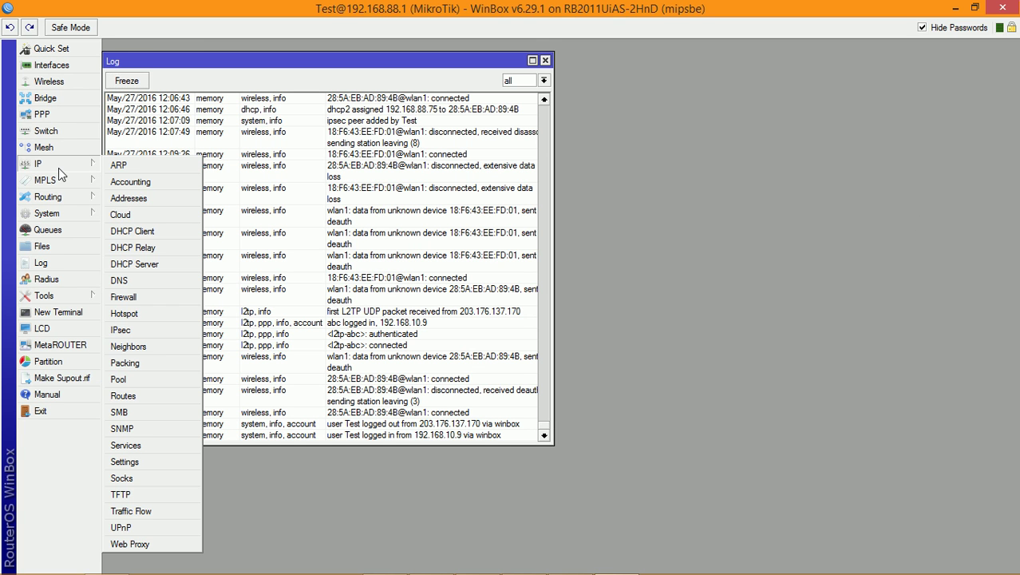
pyautogui.click(128, 198)
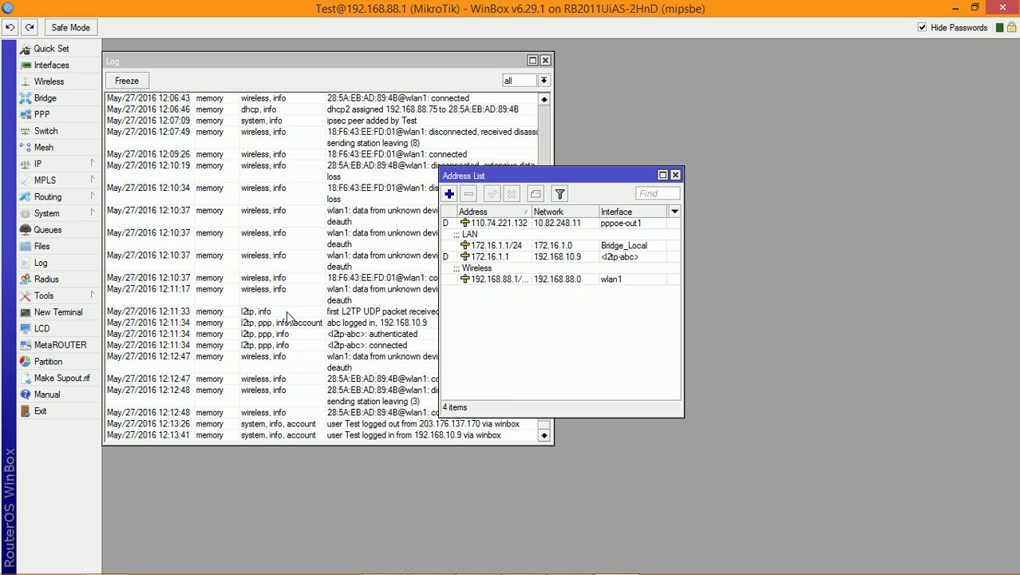
pyautogui.click(499, 283)
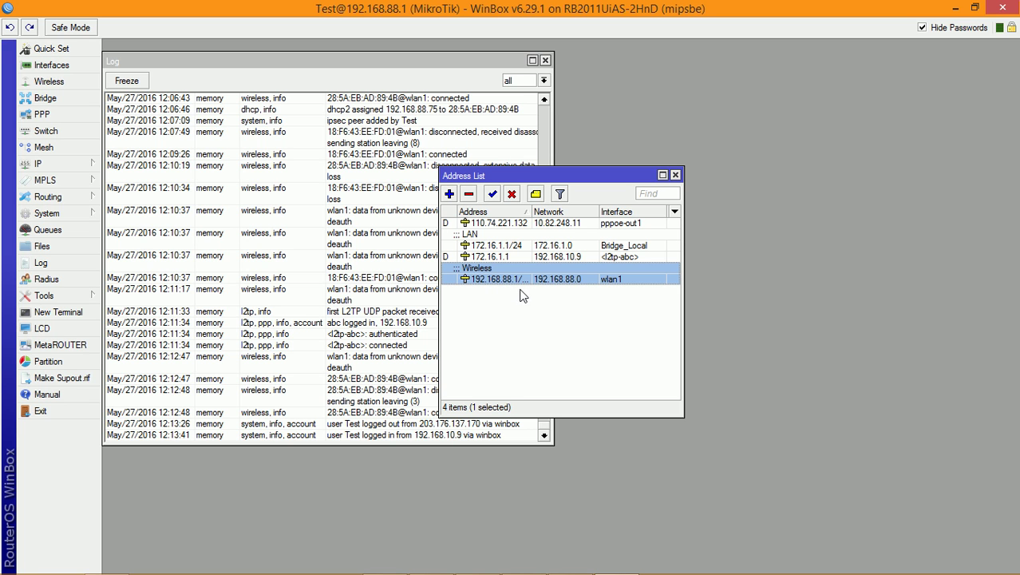
pyautogui.click(675, 174)
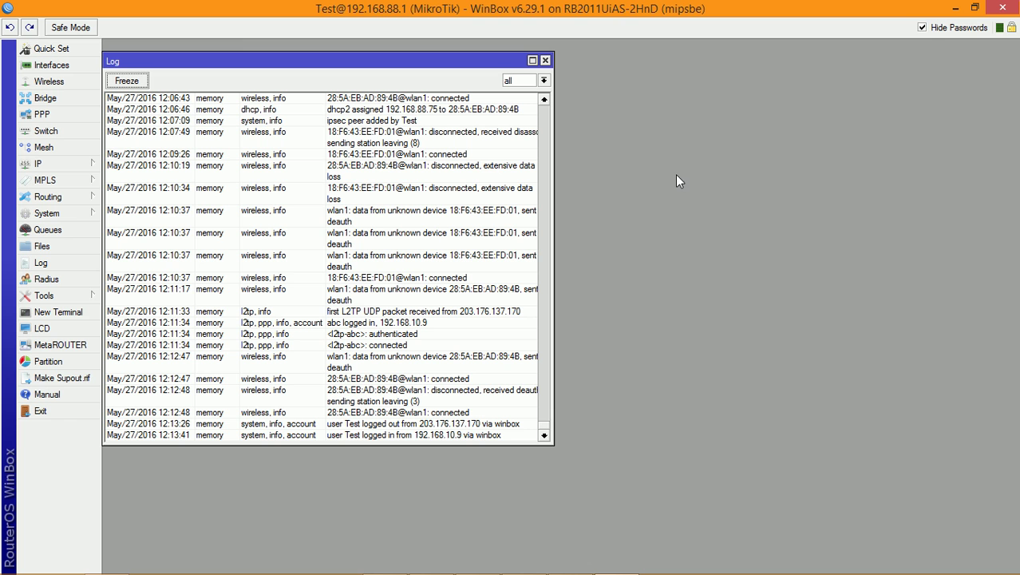
pyautogui.click(955, 8)
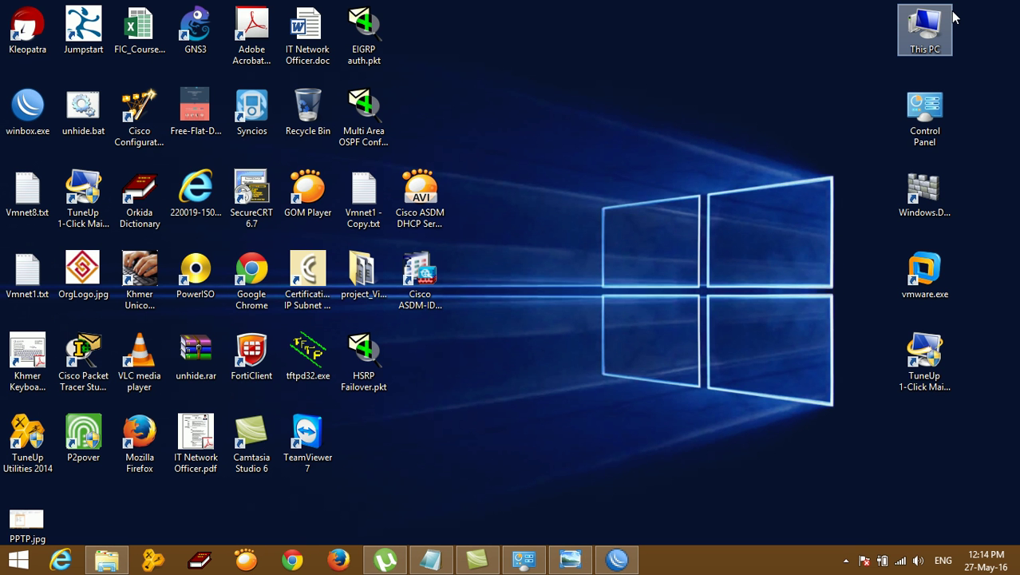
# Step: Highlight 'L2TP' and 'IPsec VPN' in the Notepad setup notes' title, then minimize Notepad
pyautogui.rightClick(632, 78)
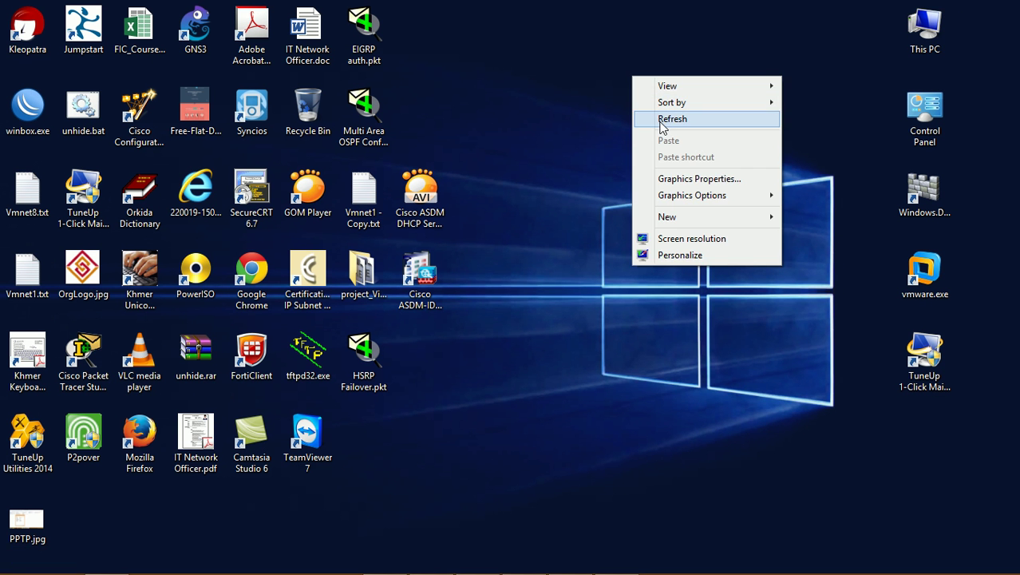
pyautogui.click(661, 119)
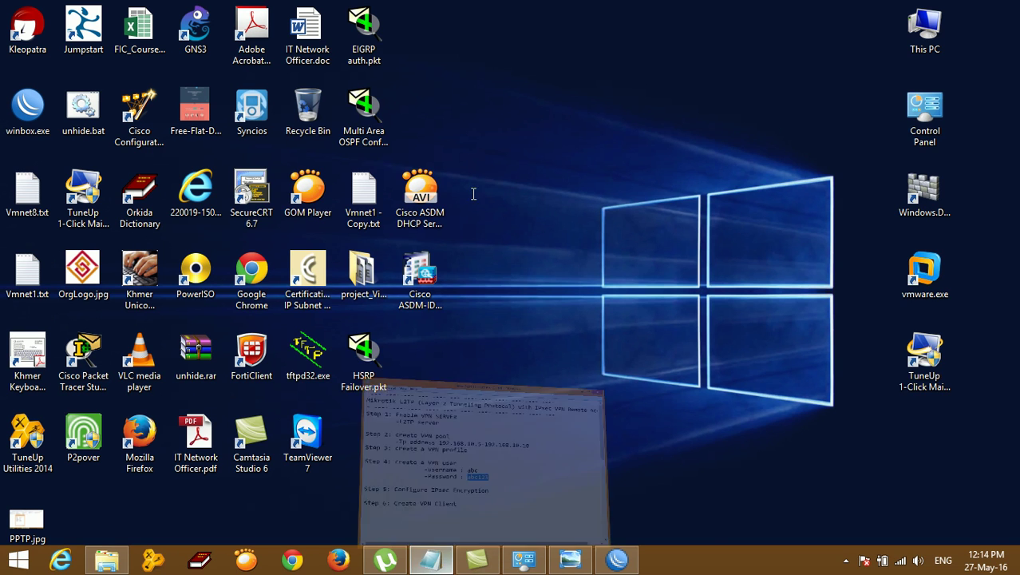
pyautogui.click(431, 559)
pyautogui.moveTo(250, 109); pyautogui.dragTo(373, 105)
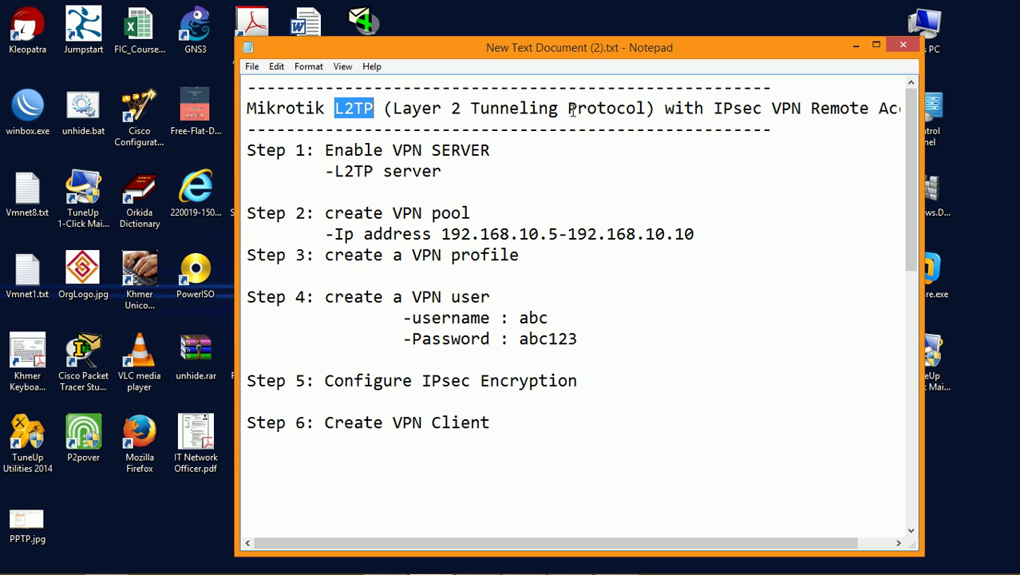
pyautogui.moveTo(714, 108); pyautogui.dragTo(802, 109)
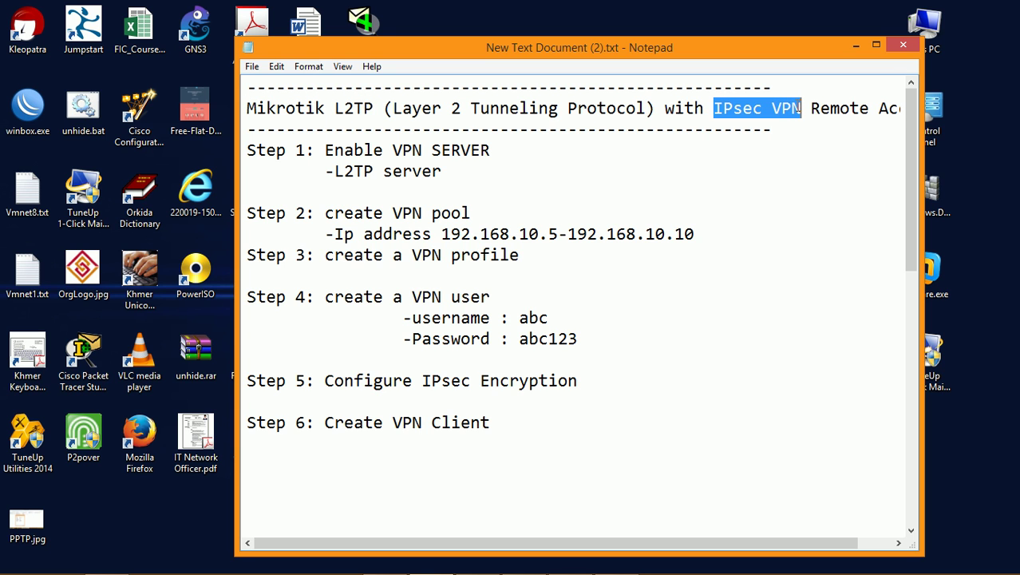
pyautogui.click(854, 45)
# Step: Refresh the desktop and bring up the Camtasia Recorder controls from the system tray
pyautogui.rightClick(537, 146)
pyautogui.click(577, 187)
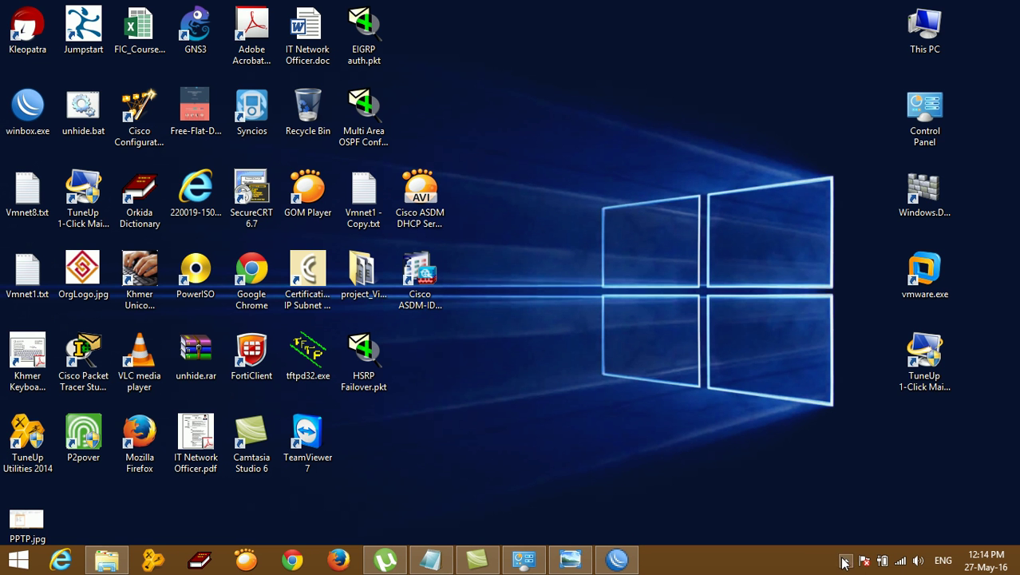
pyautogui.click(846, 561)
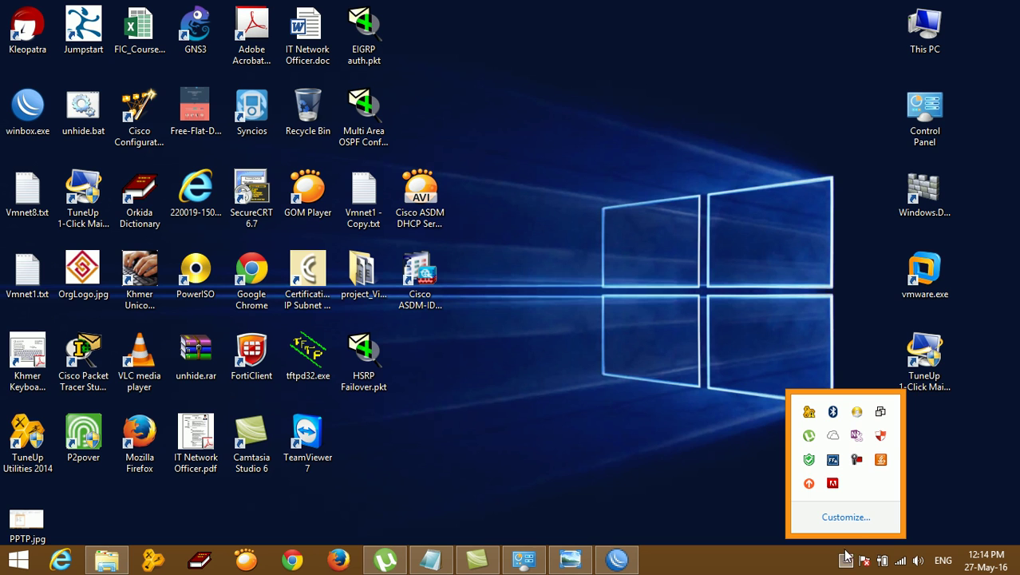
pyautogui.click(855, 460)
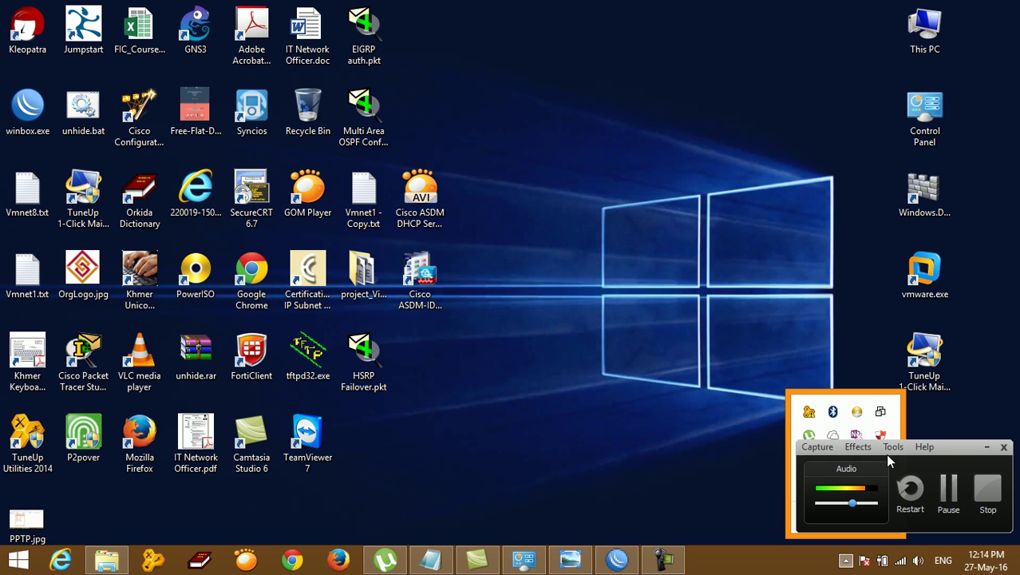